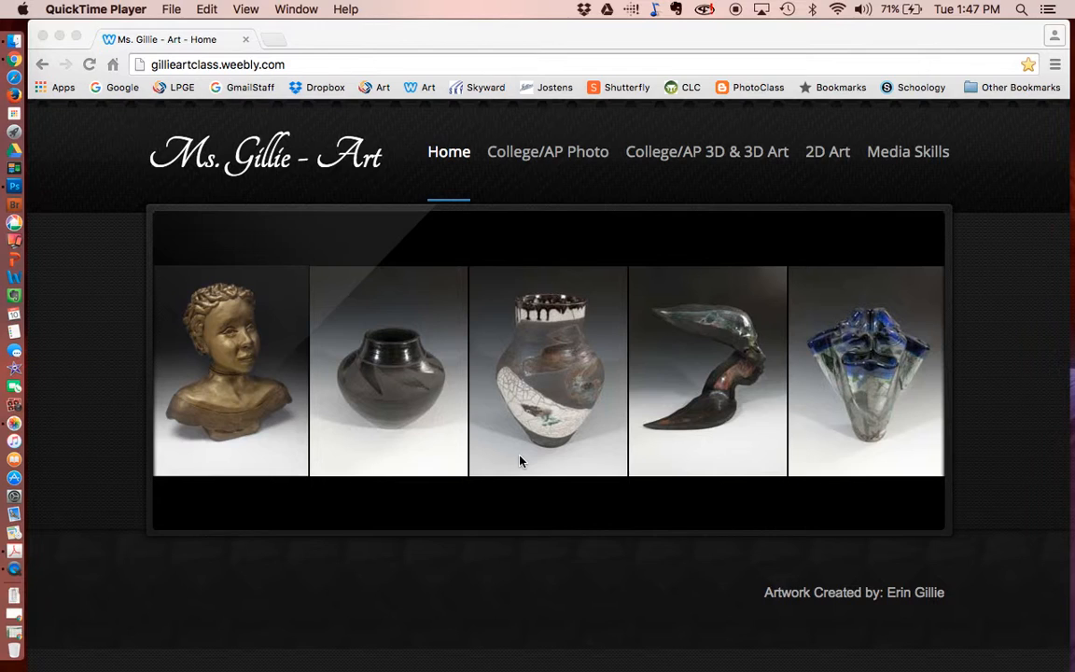
- Go to the College/AP Photo page and reveal the May items under Assignments
scroll(520, 461, down, 2)
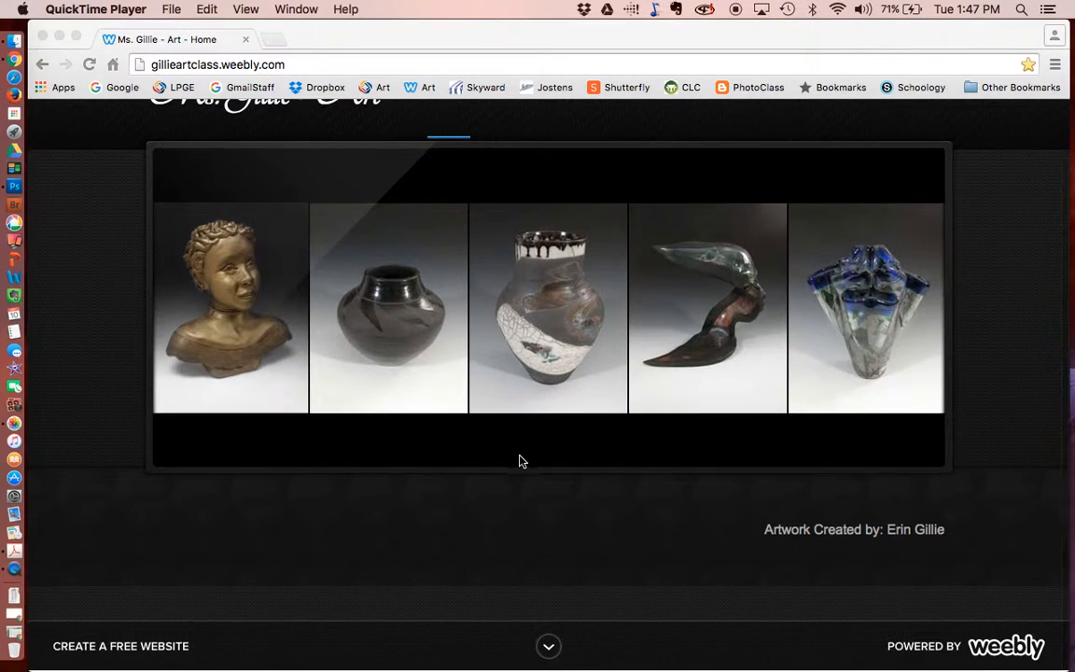
scroll(519, 461, up, 2)
click(551, 156)
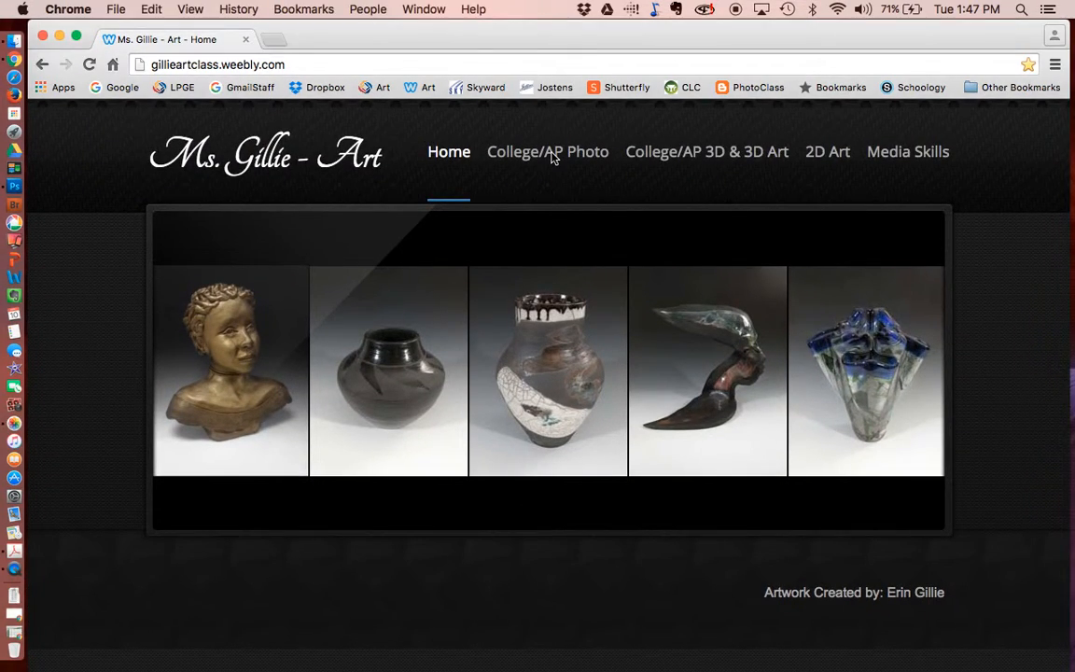
click(551, 157)
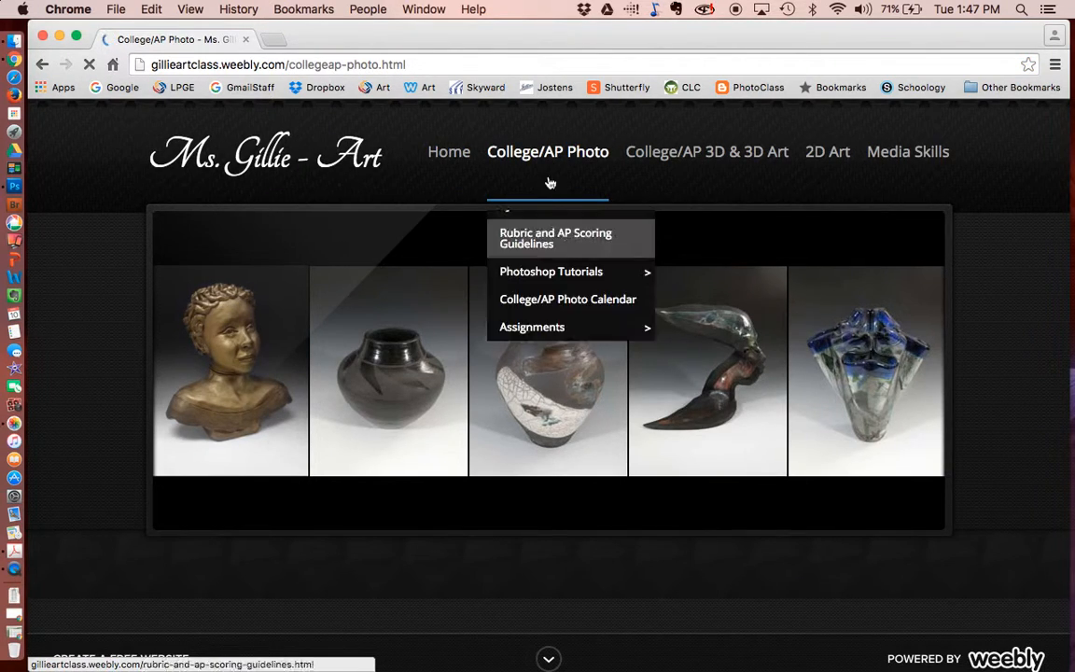
mouse_move(559, 355)
mouse_move(710, 577)
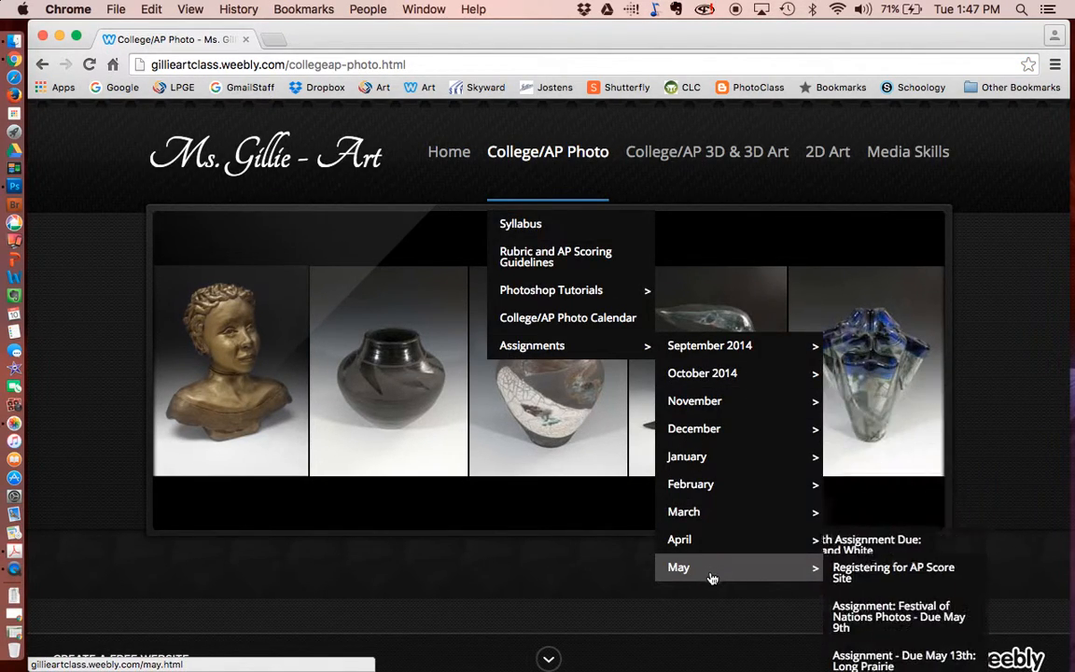
scroll(848, 607, down, 3)
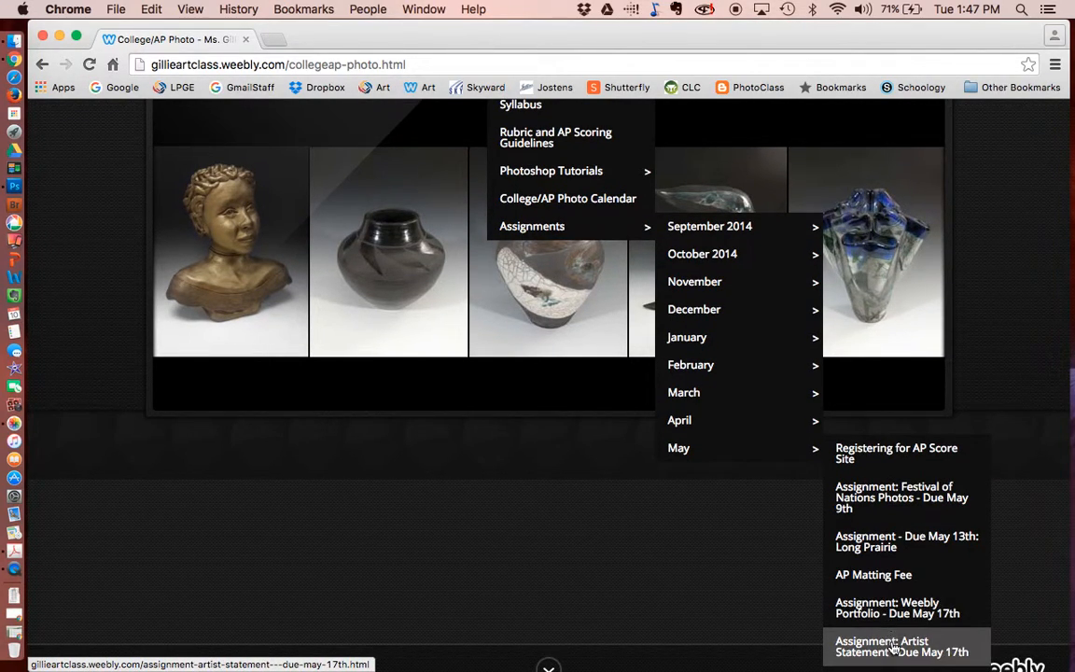
- Open and read through the 'Assignment: Artist Statement' page
click(893, 647)
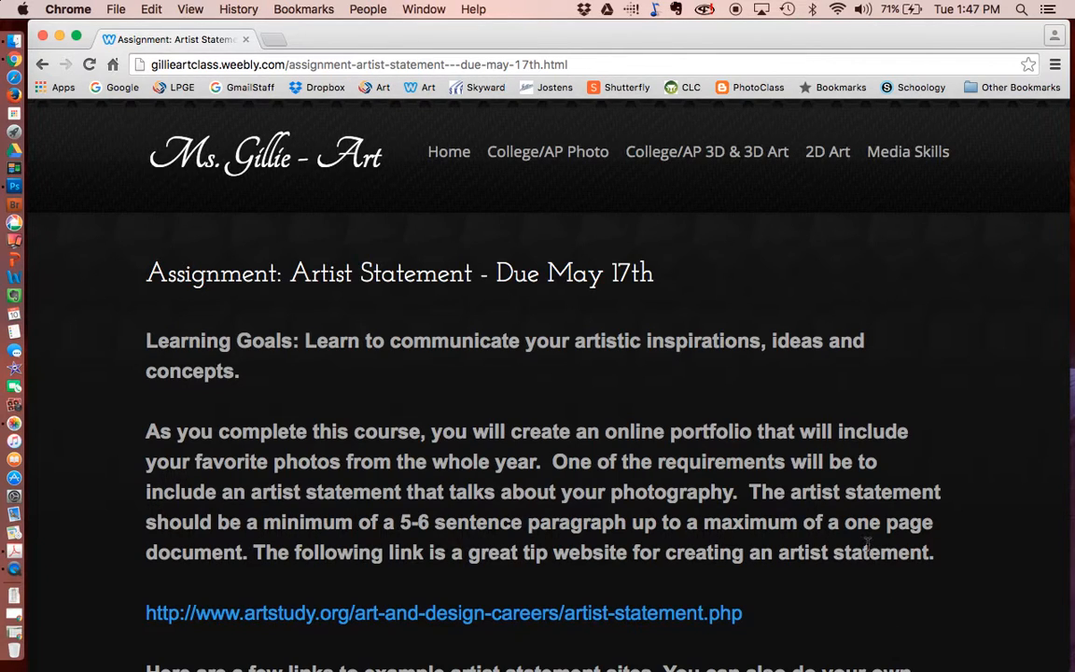
scroll(868, 550, down, 5)
scroll(868, 549, down, 7)
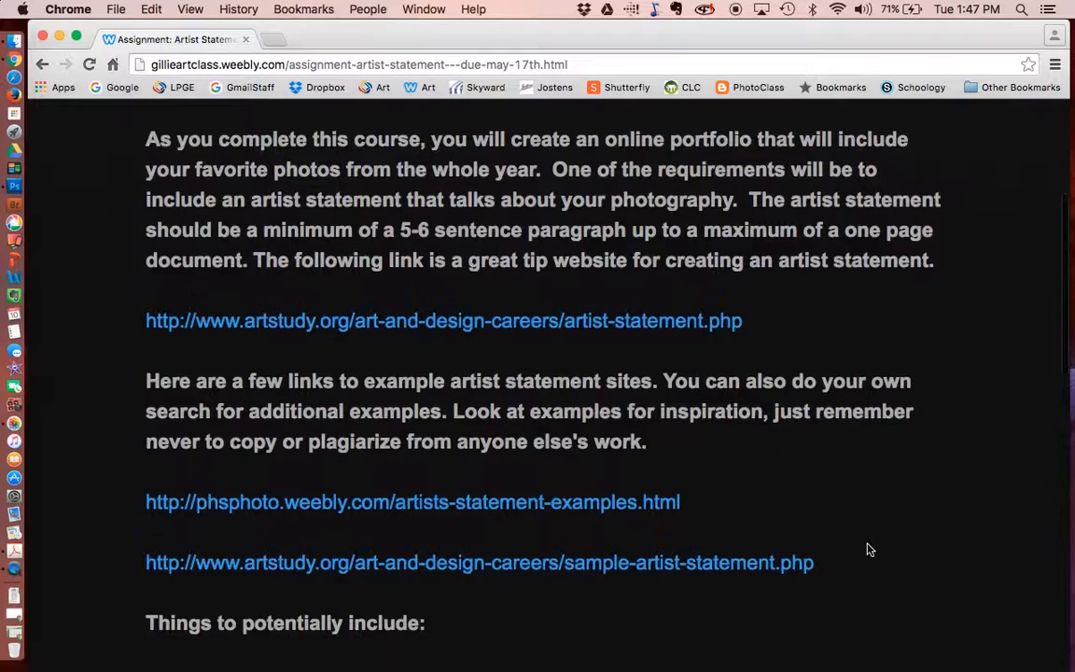
scroll(868, 550, down, 5)
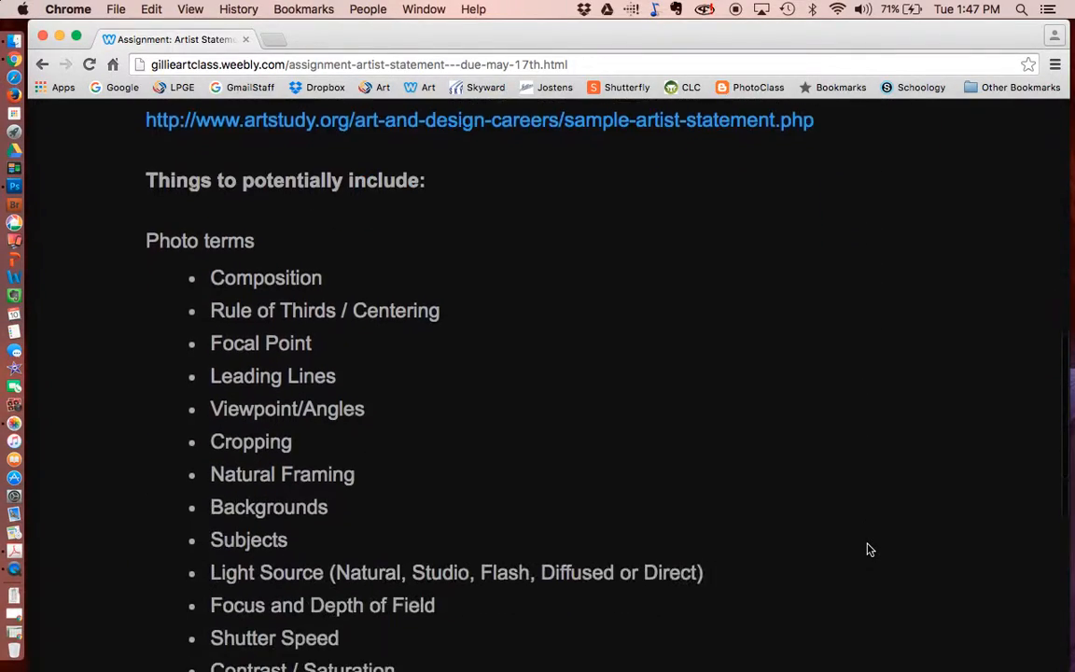
scroll(868, 549, up, 20)
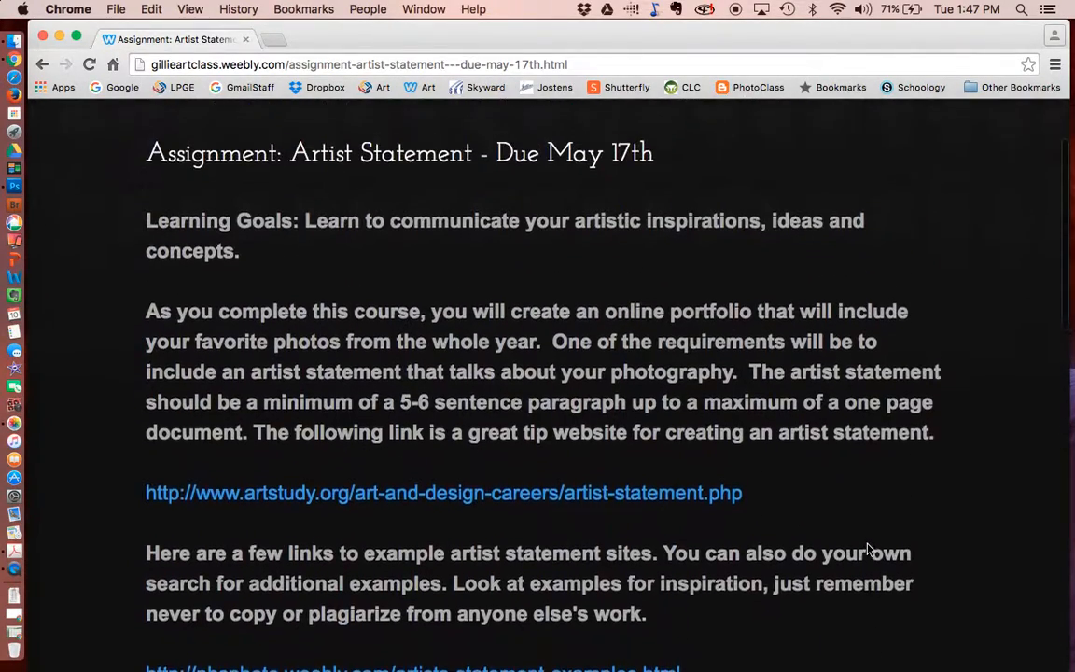
- Open 'Assignment: Weebly Portfolio' from College/AP Photo > Assignments > May
mouse_move(548, 151)
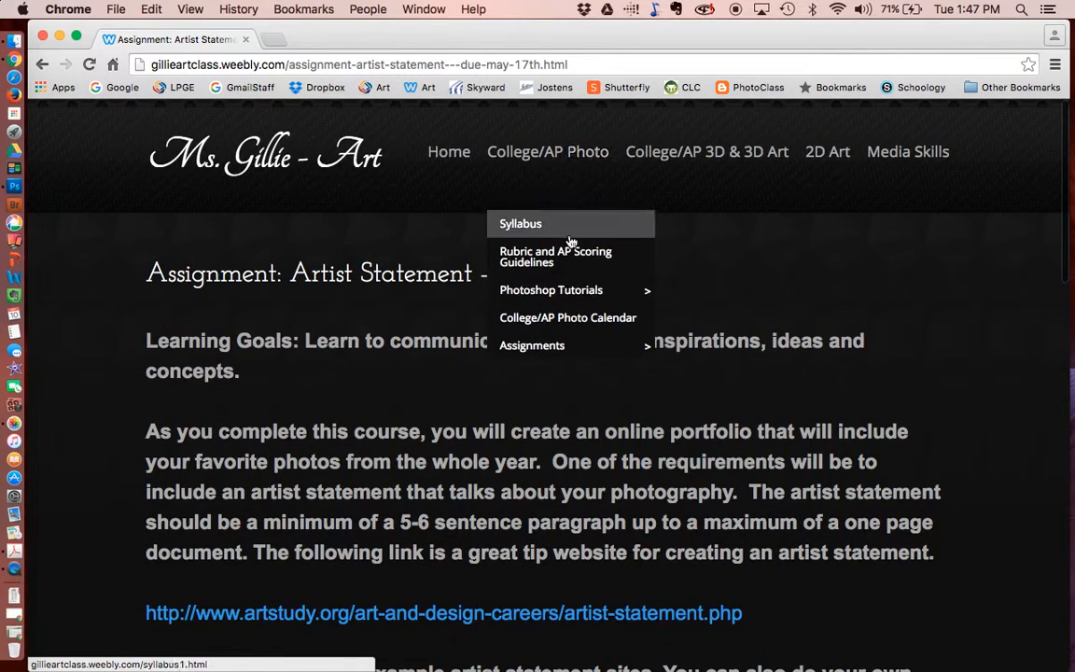
mouse_move(757, 566)
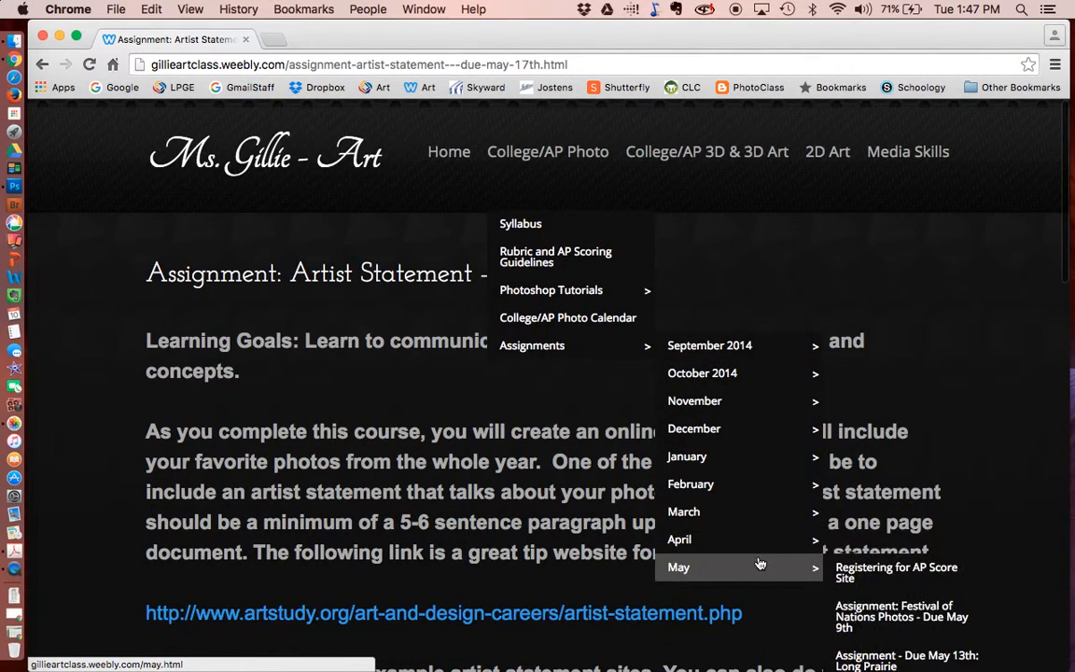
scroll(967, 653, down, 3)
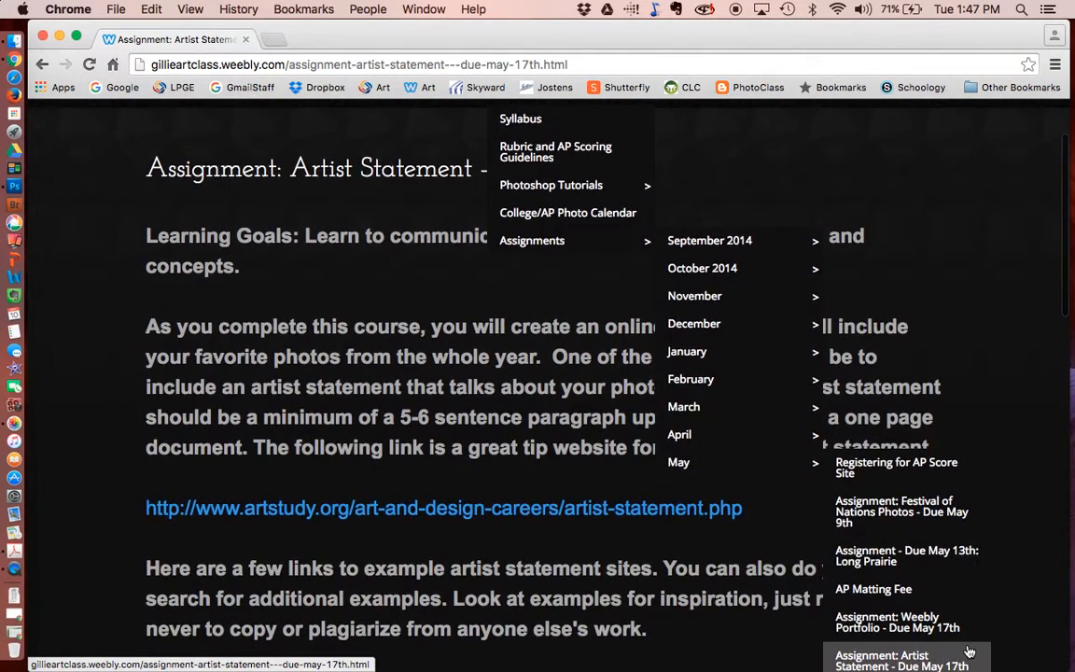
click(937, 620)
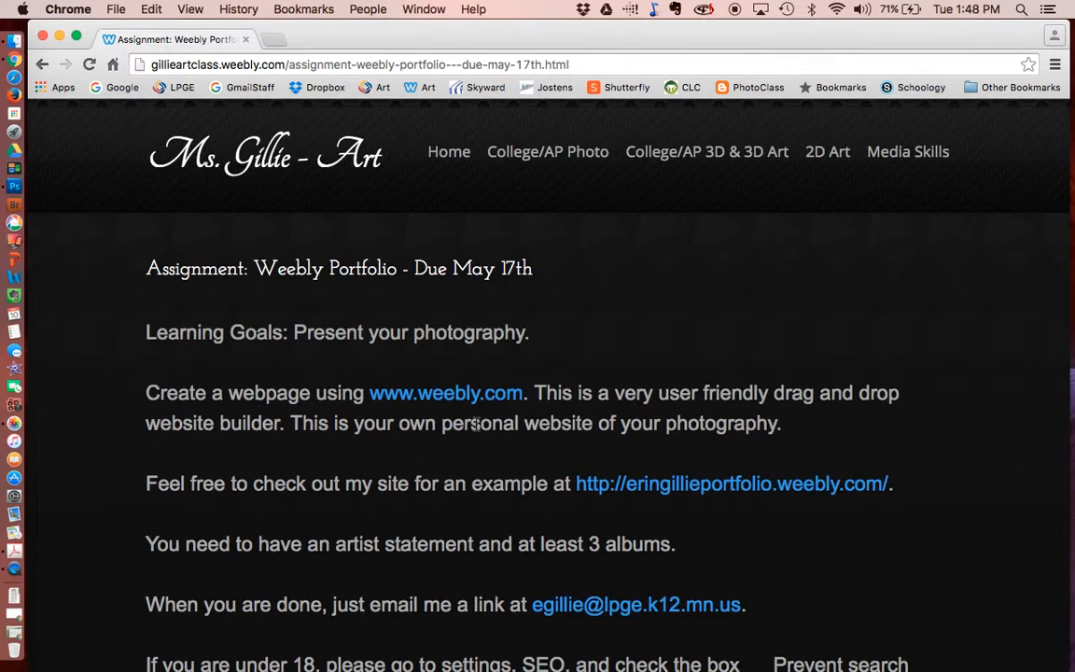
click(782, 485)
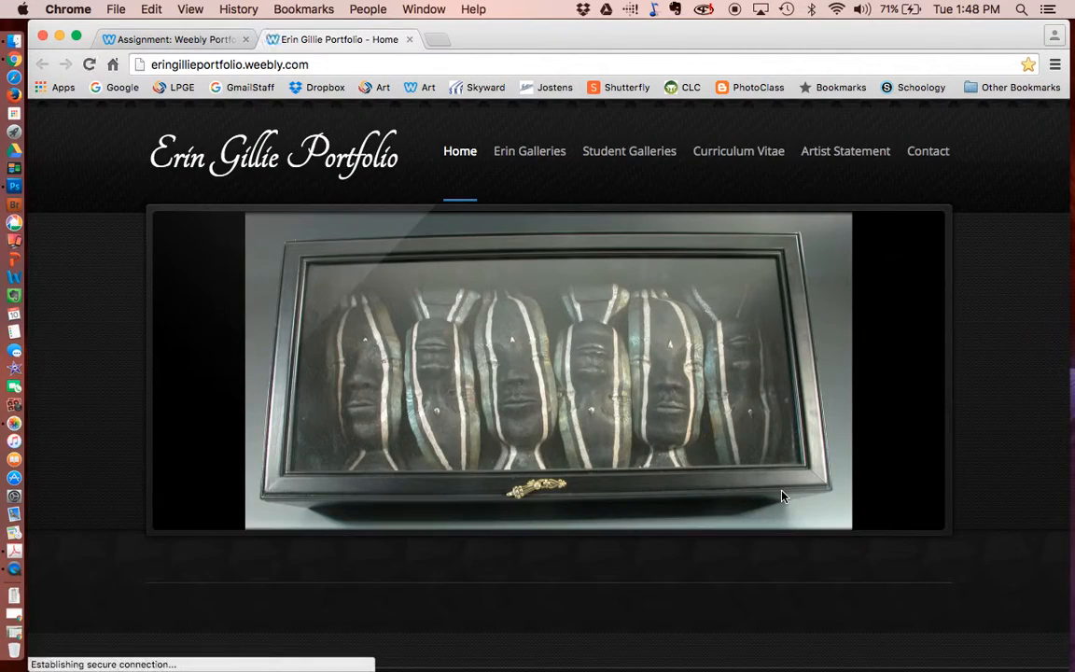
- Browse the portfolio's Pottery, 3-Dimensional and Color Photos galleries
mouse_move(508, 180)
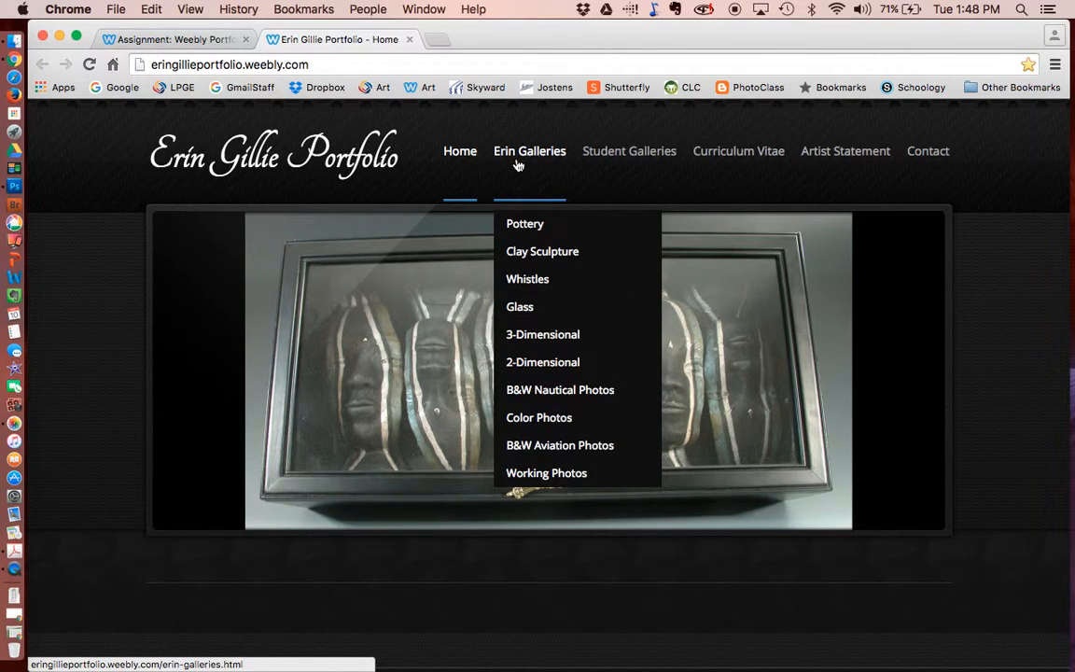
click(527, 226)
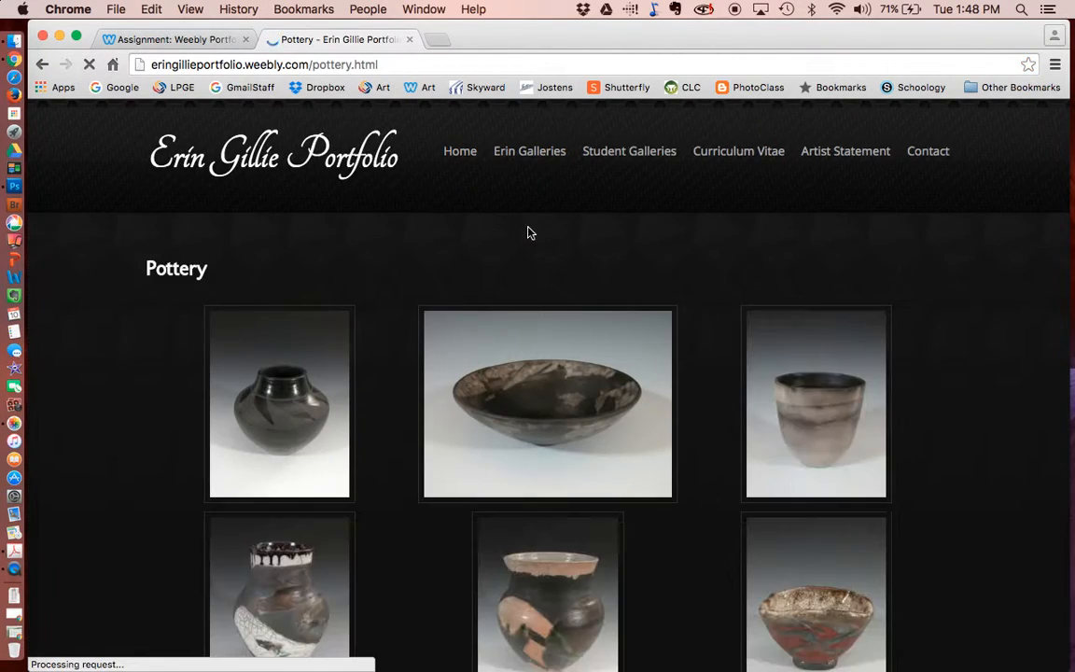
click(551, 335)
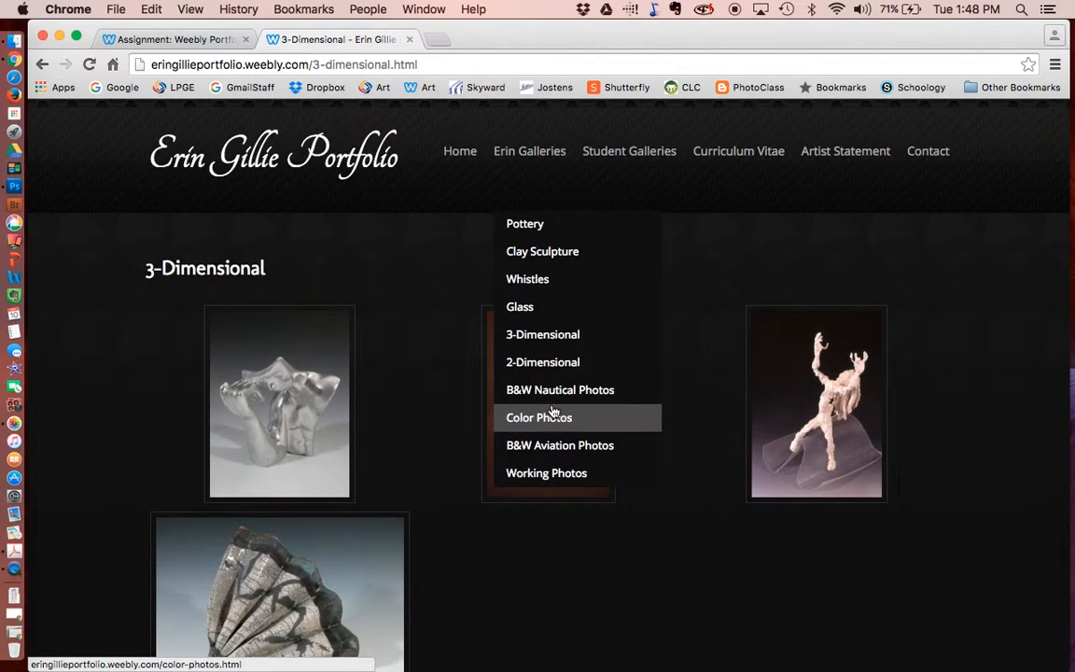
click(553, 413)
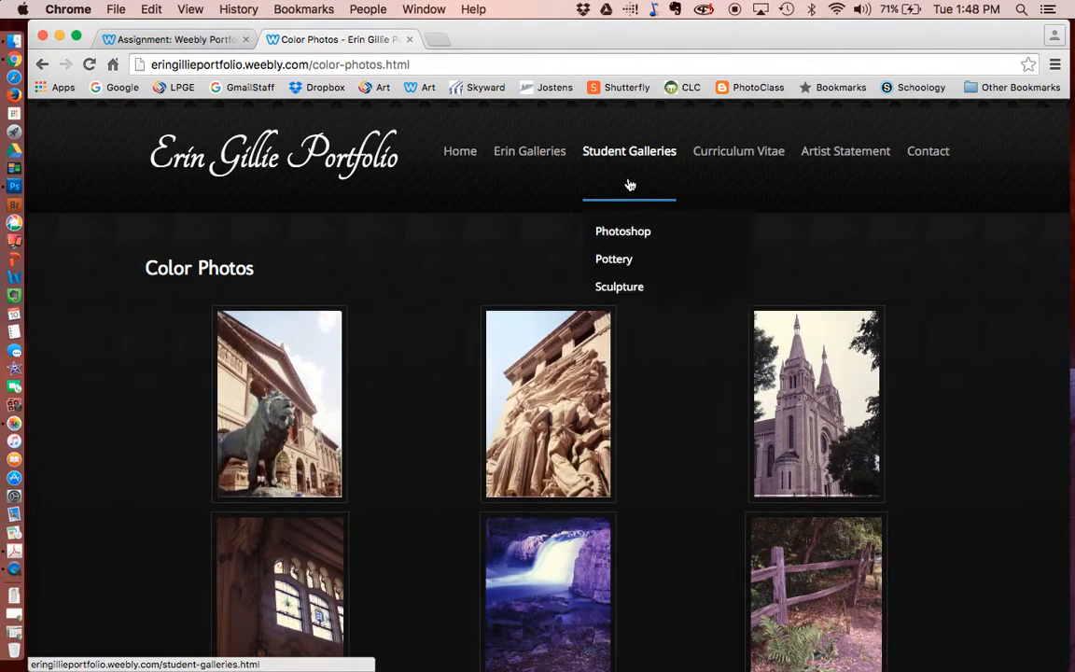
- View the portfolio's Curriculum Vitae, Artist Statement and Contact pages
click(736, 149)
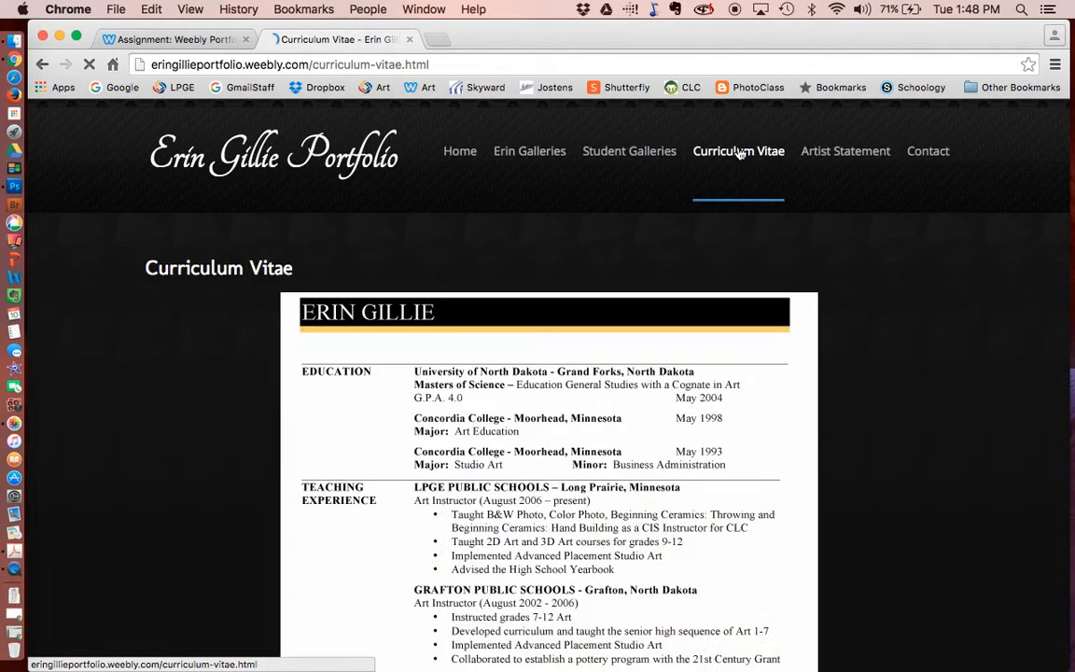
click(834, 151)
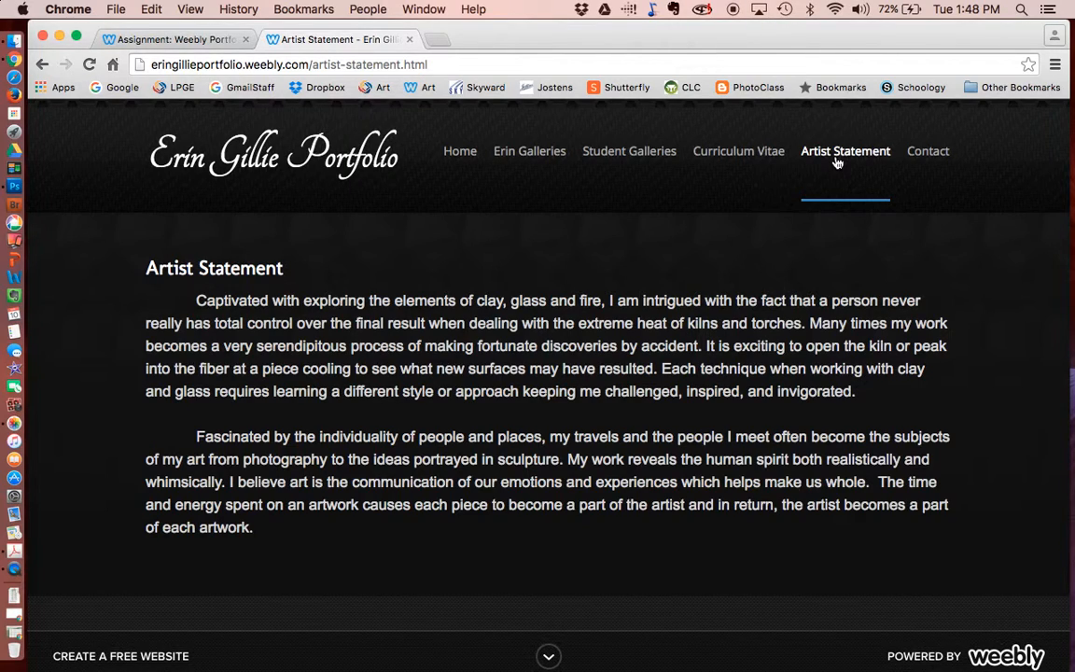
click(931, 155)
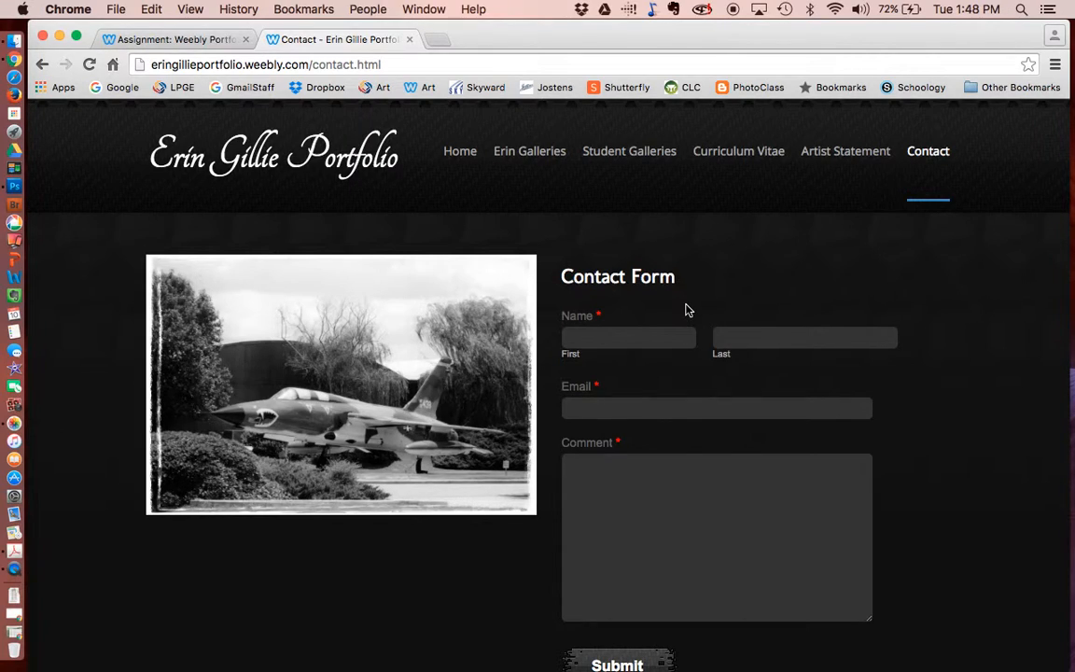
click(410, 40)
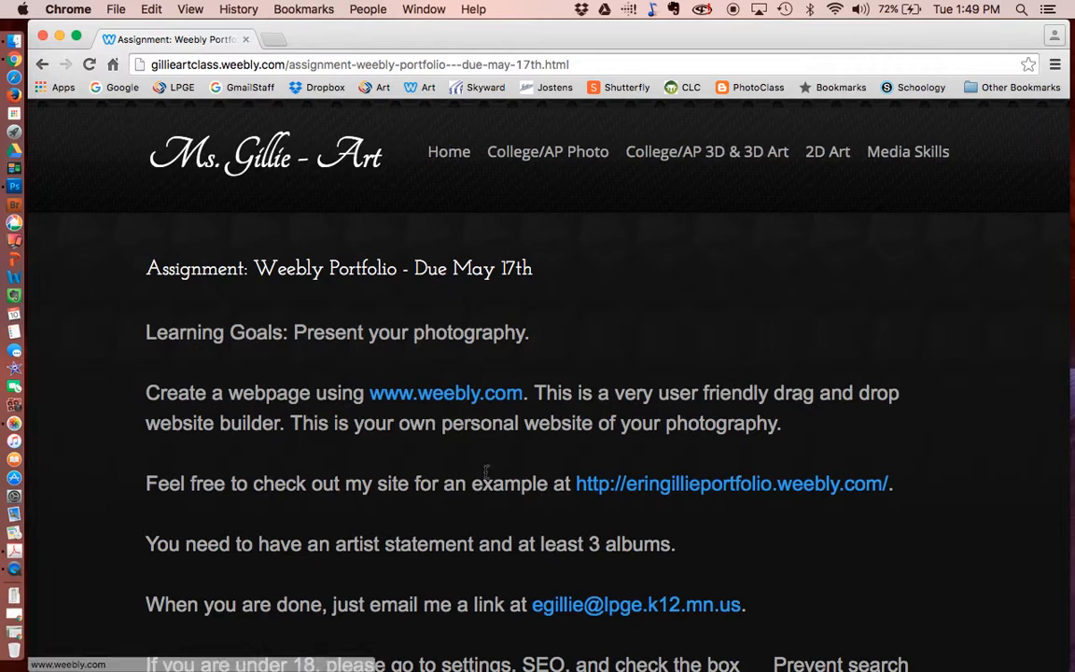
scroll(485, 475, down, 5)
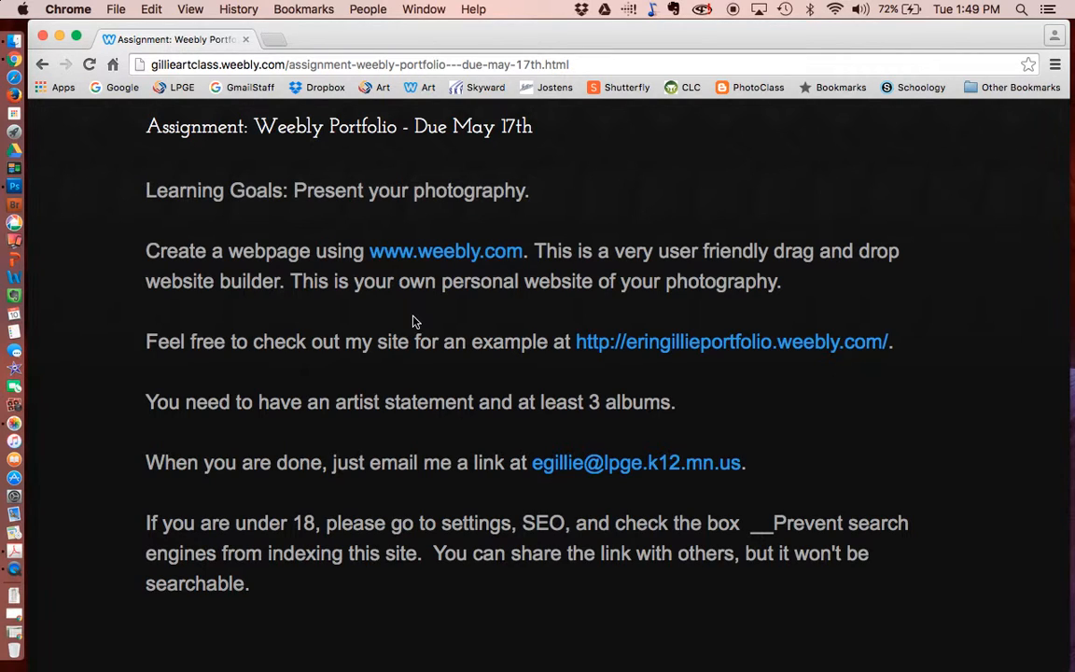
scroll(415, 322, up, 3)
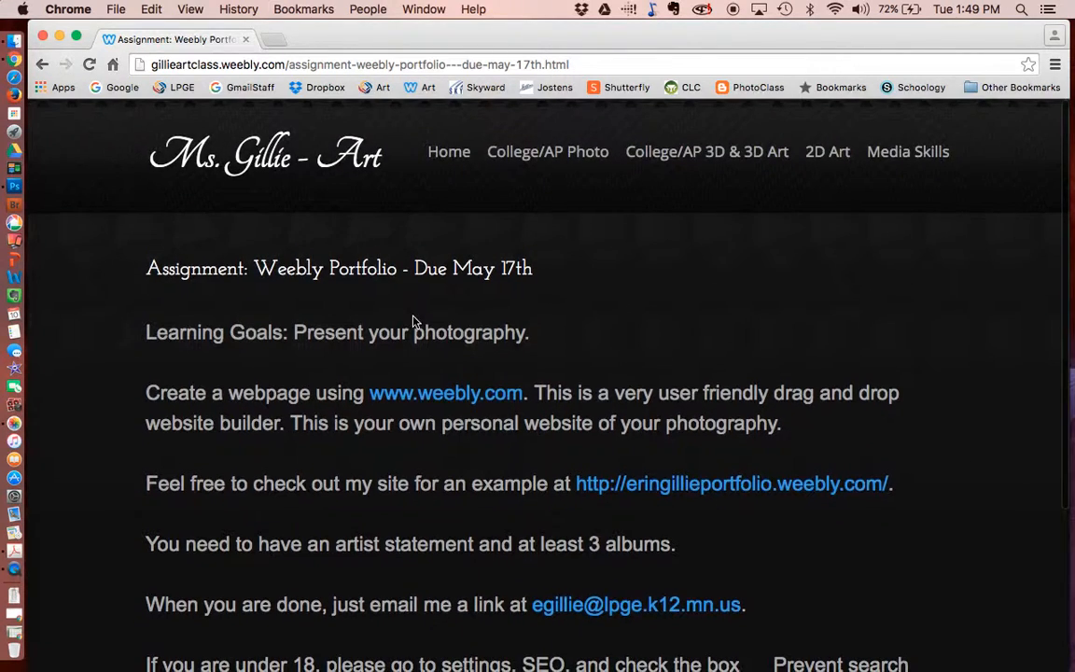
click(430, 396)
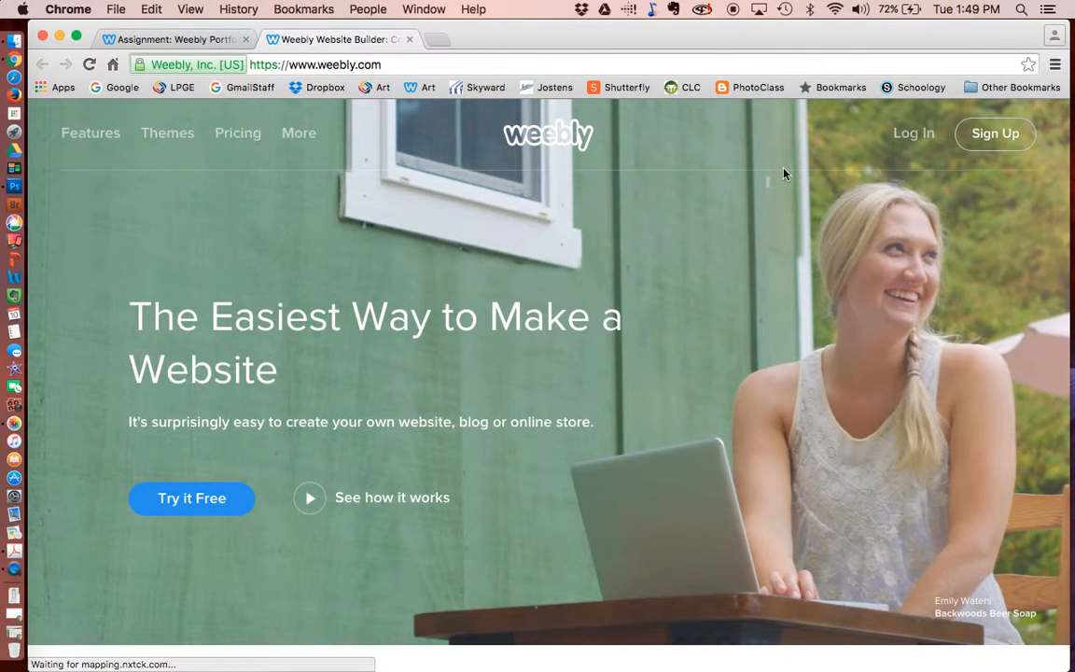
- Sign up for Weebly with the user's full name, e-mail address and a password
click(996, 135)
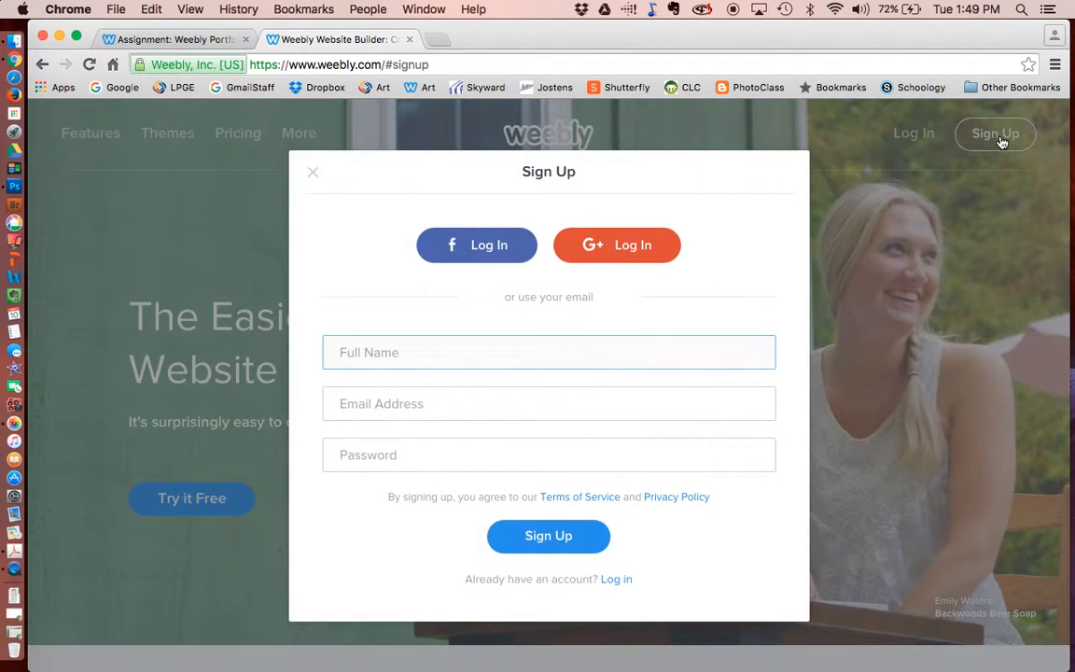
key(Tab)
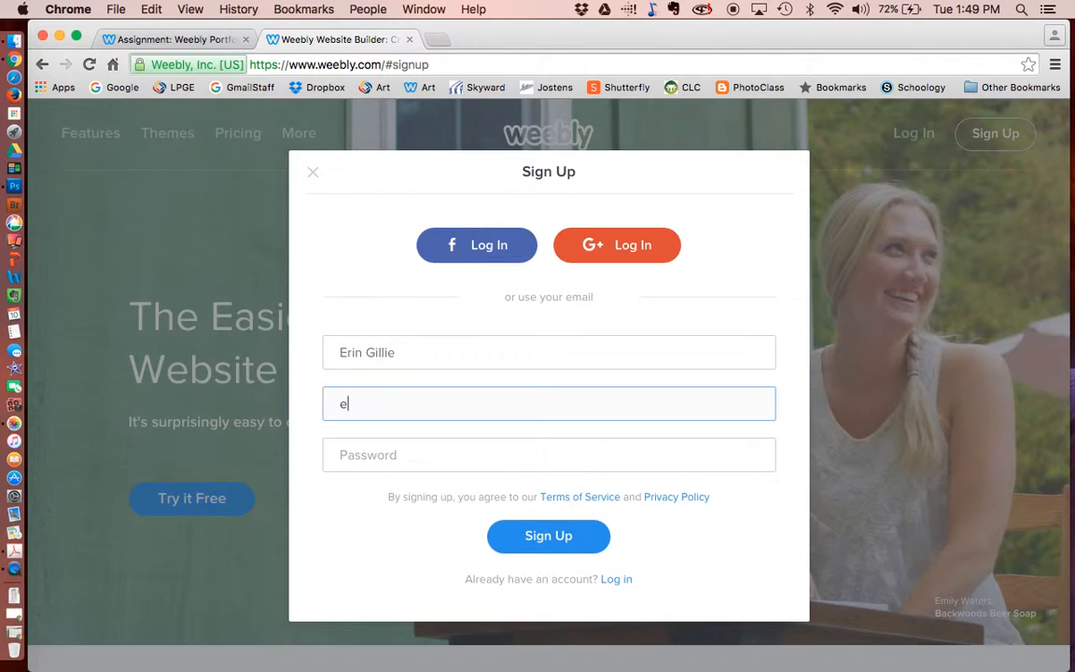
key(Tab)
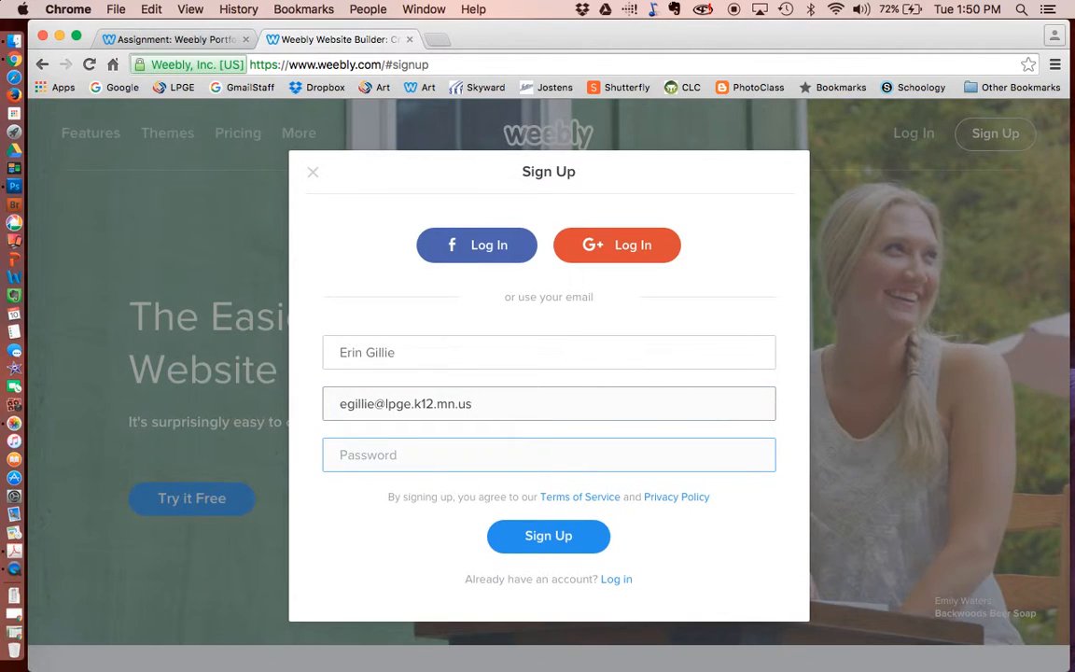
text(••••••••••)
click(564, 537)
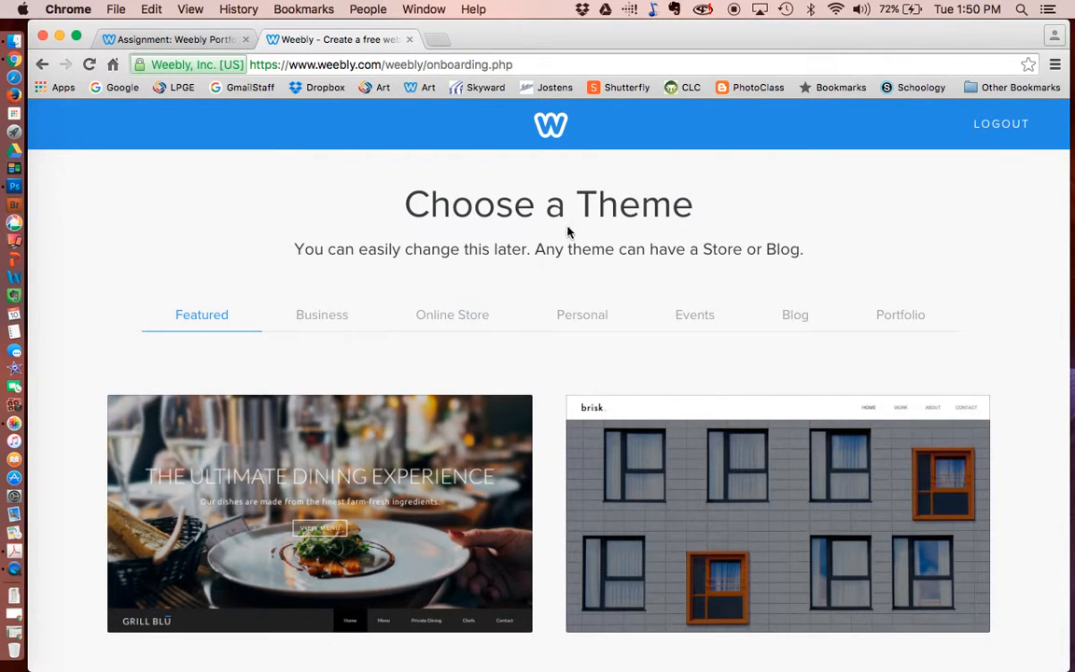
scroll(525, 272, down, 1)
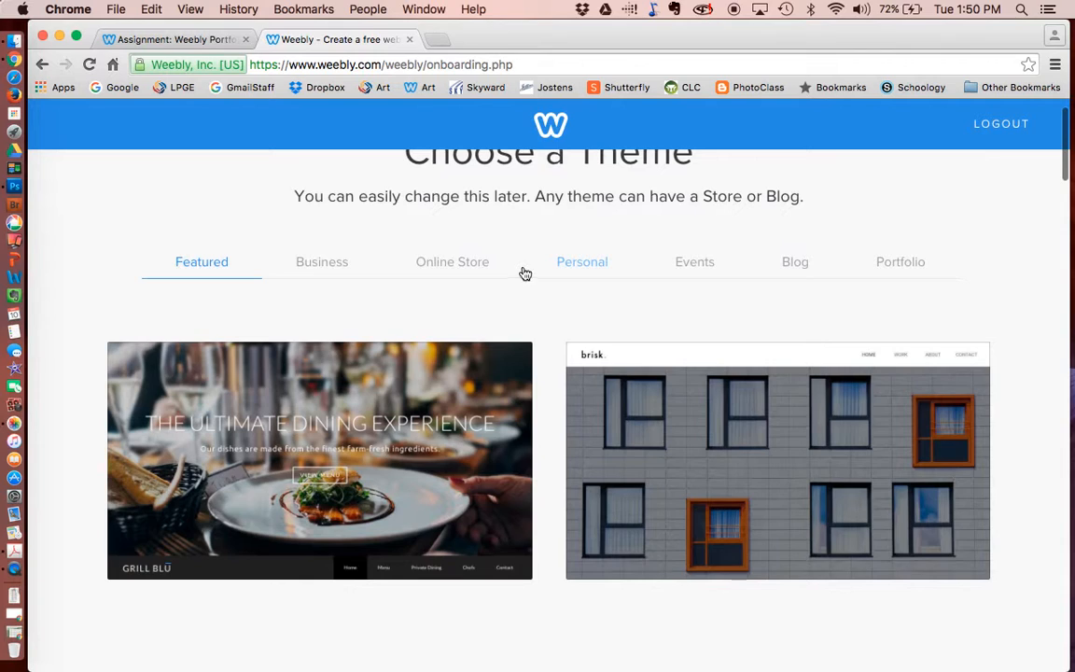
click(310, 271)
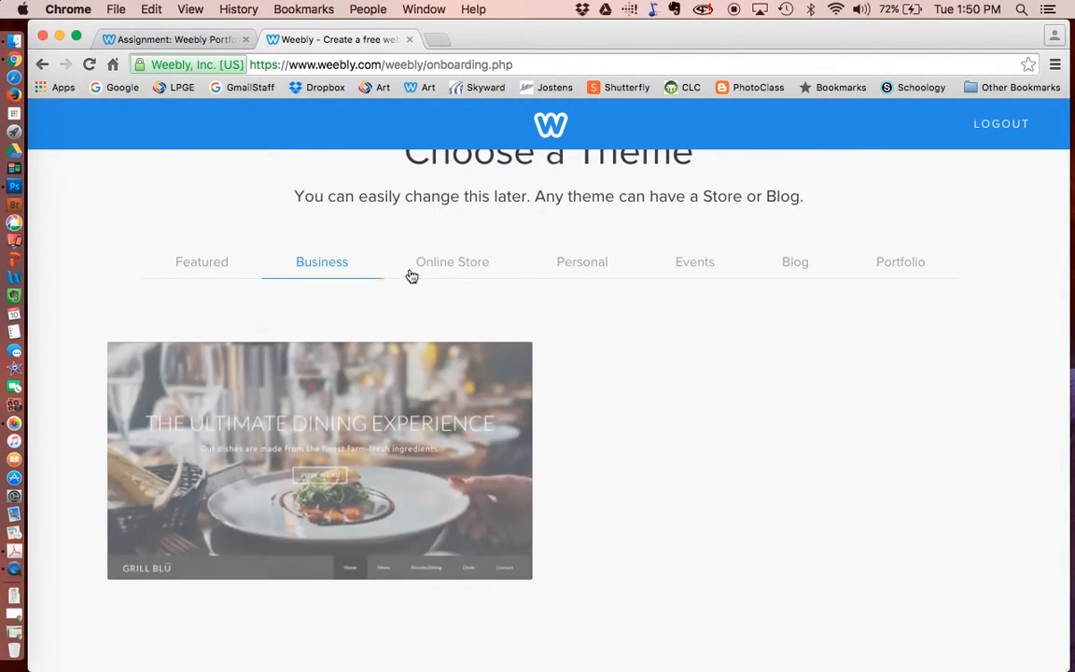
click(447, 272)
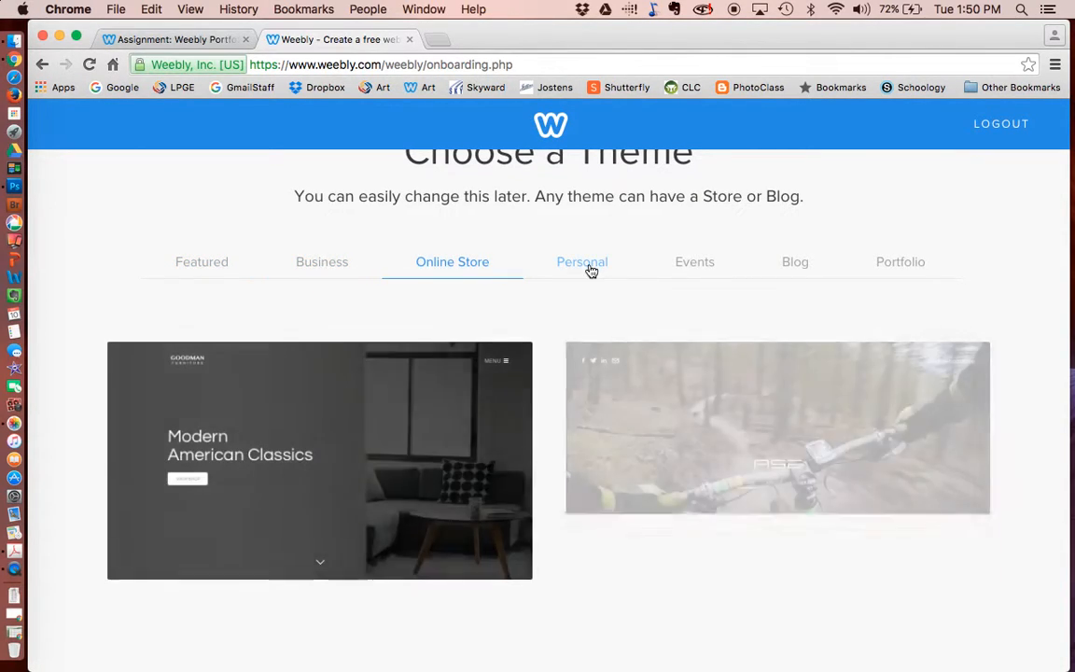
click(604, 270)
click(693, 269)
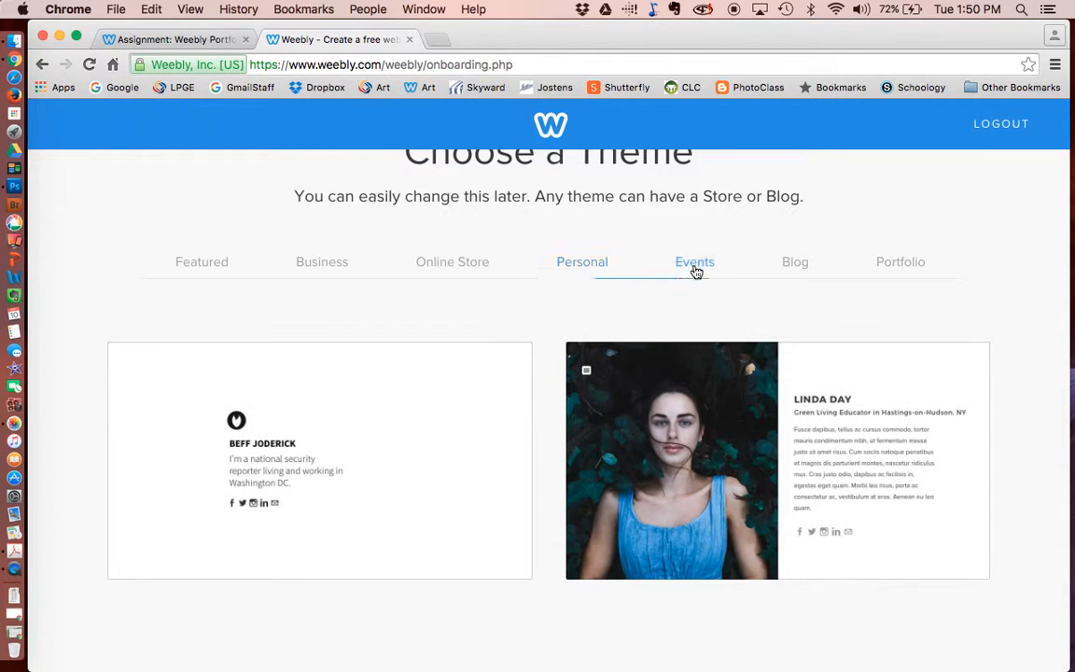
click(903, 264)
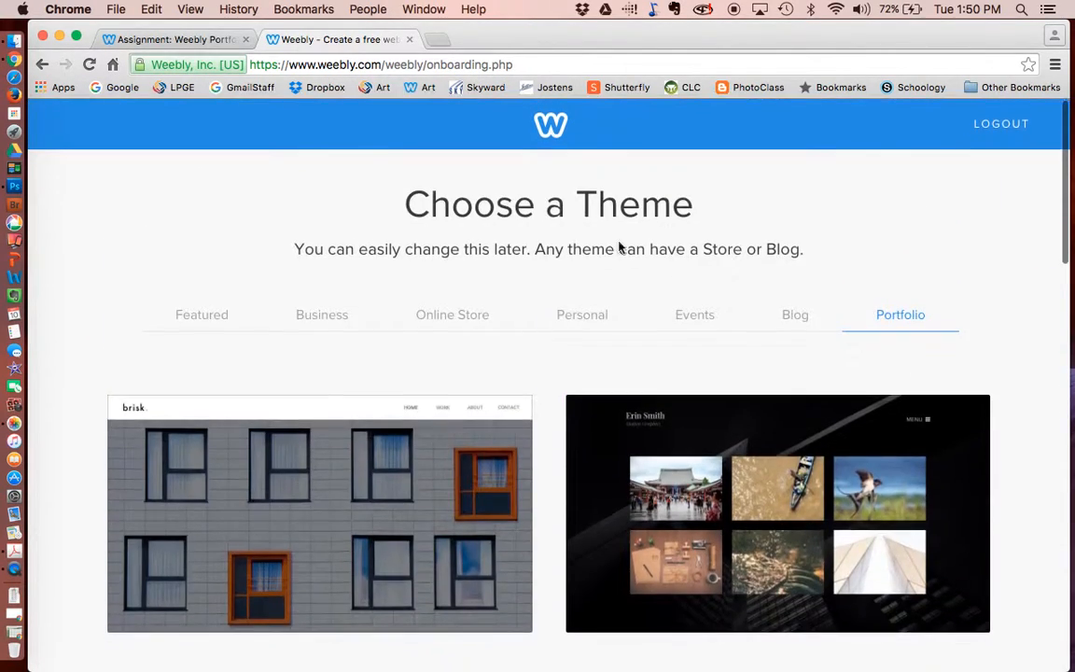
click(317, 315)
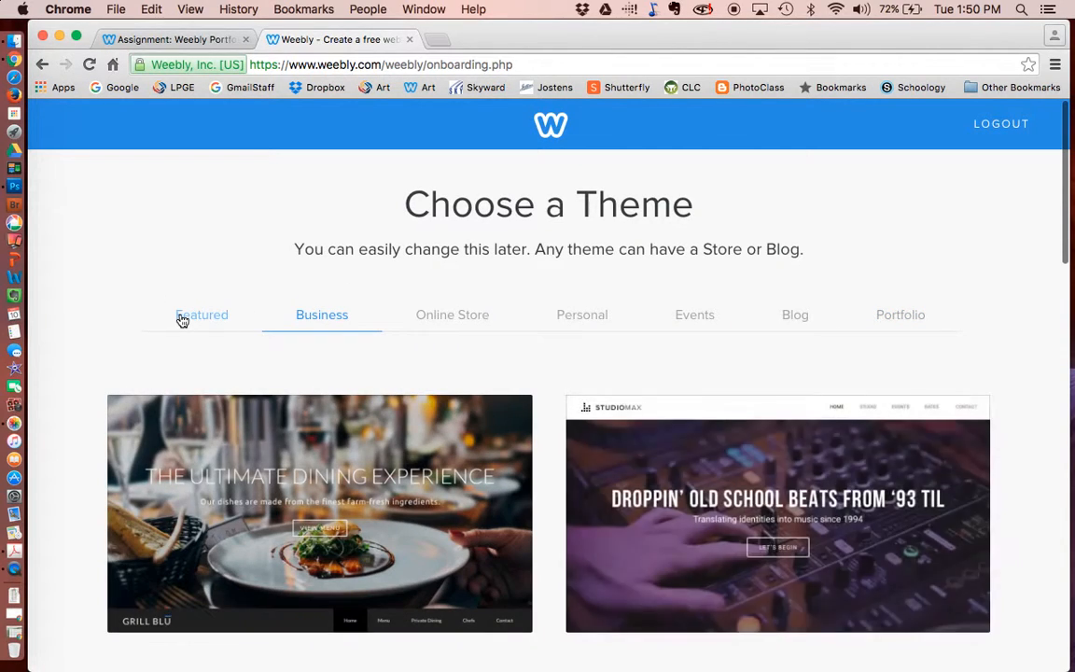
click(183, 317)
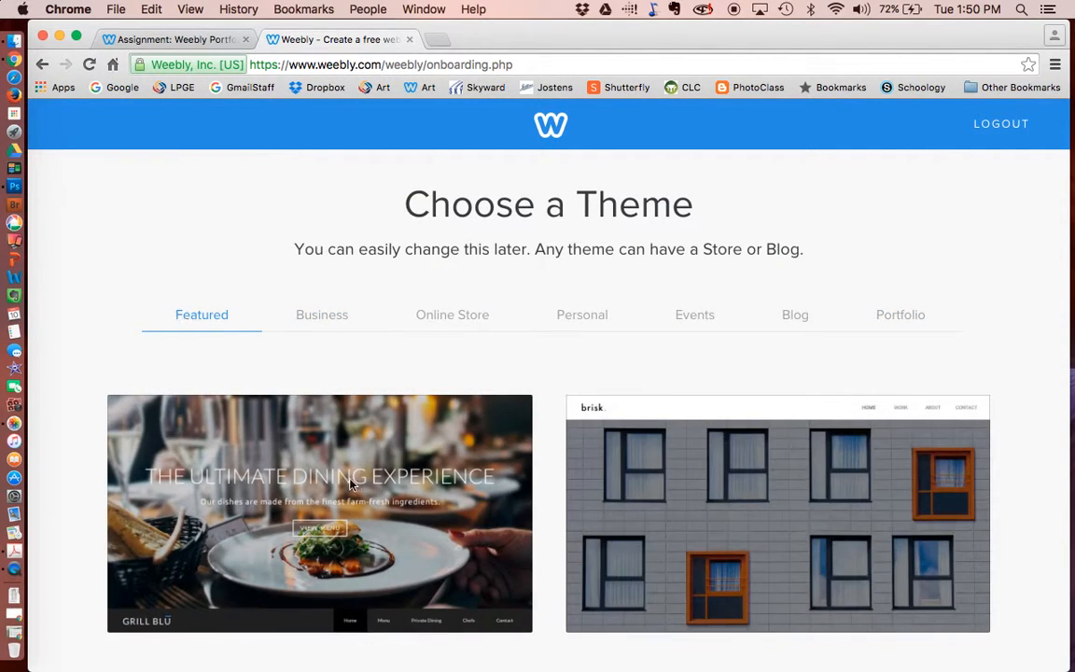
scroll(431, 590, down, 3)
mouse_move(312, 254)
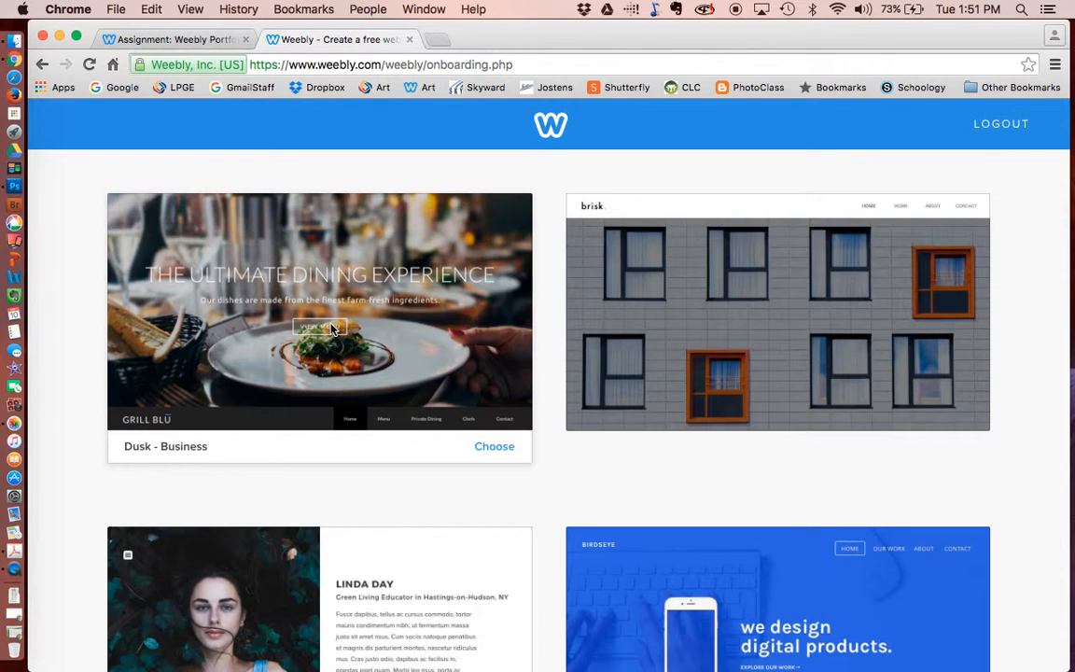
scroll(331, 328, down, 1)
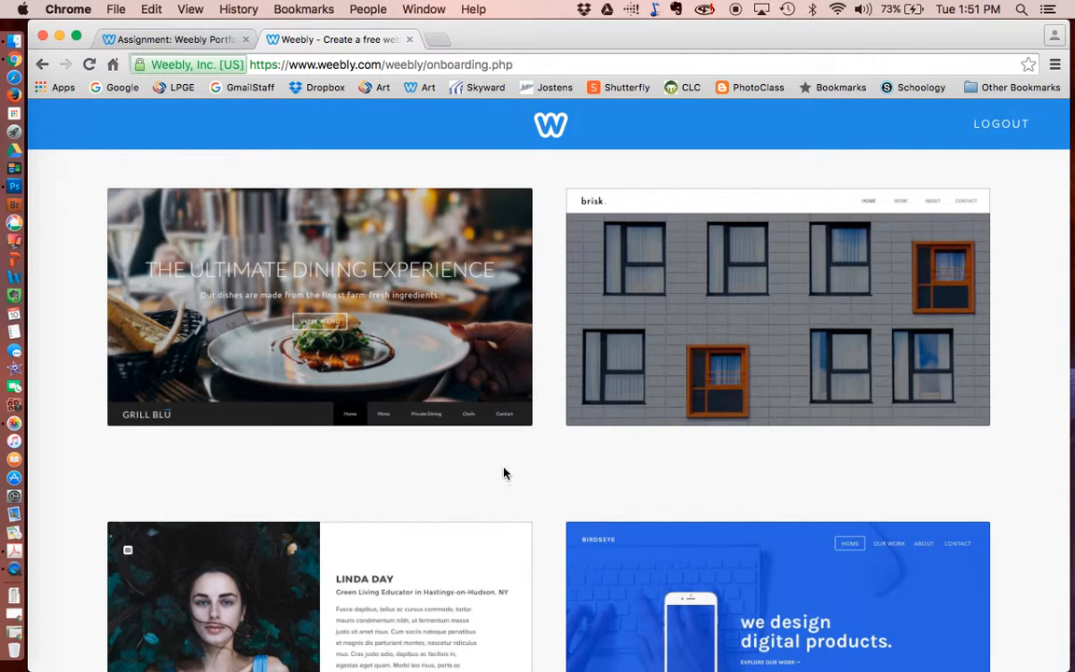
- Choose the Dusk theme and start the 14-day free trial
click(499, 444)
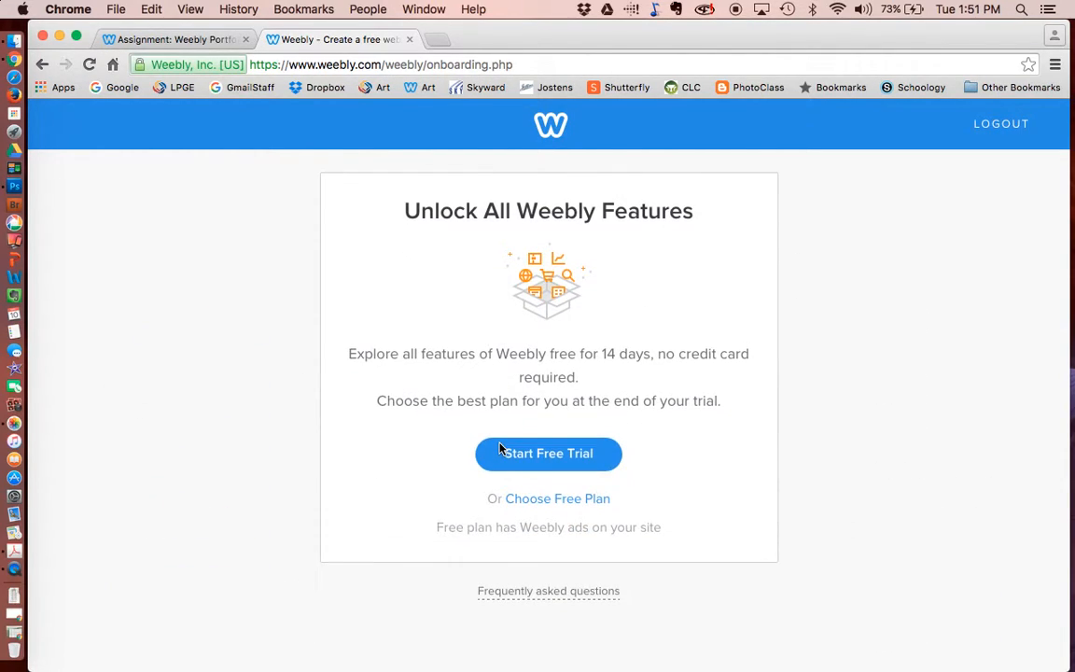
click(583, 457)
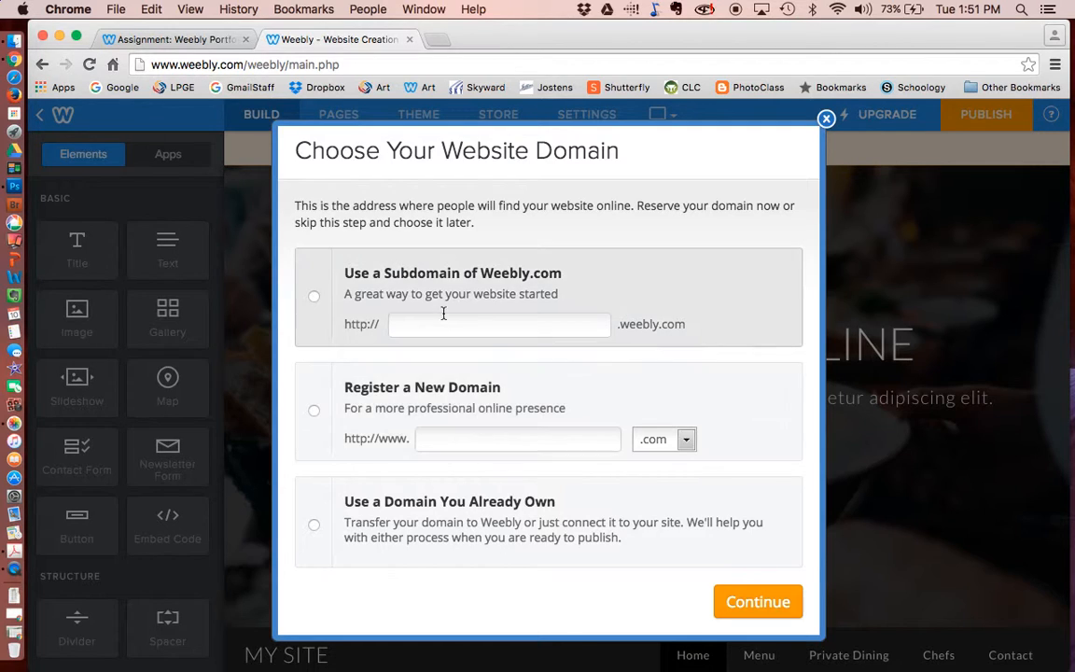
- Pick a Weebly.com subdomain, try 'portfolio', and clear the name after it proves taken
click(434, 323)
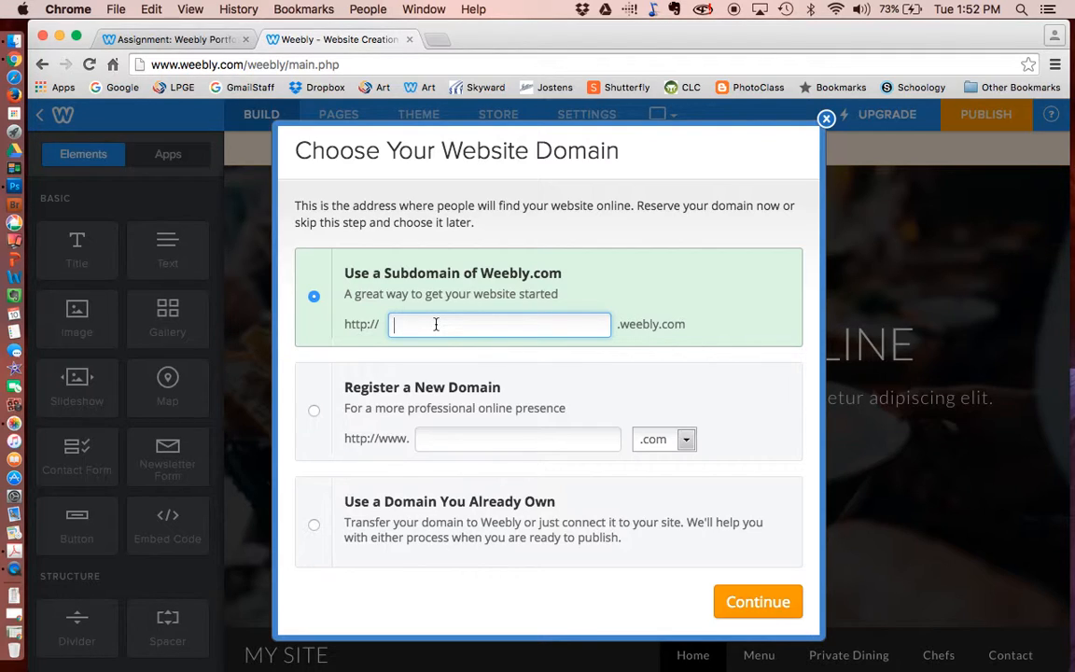
text(portfolio)
click(394, 327)
text(erin)
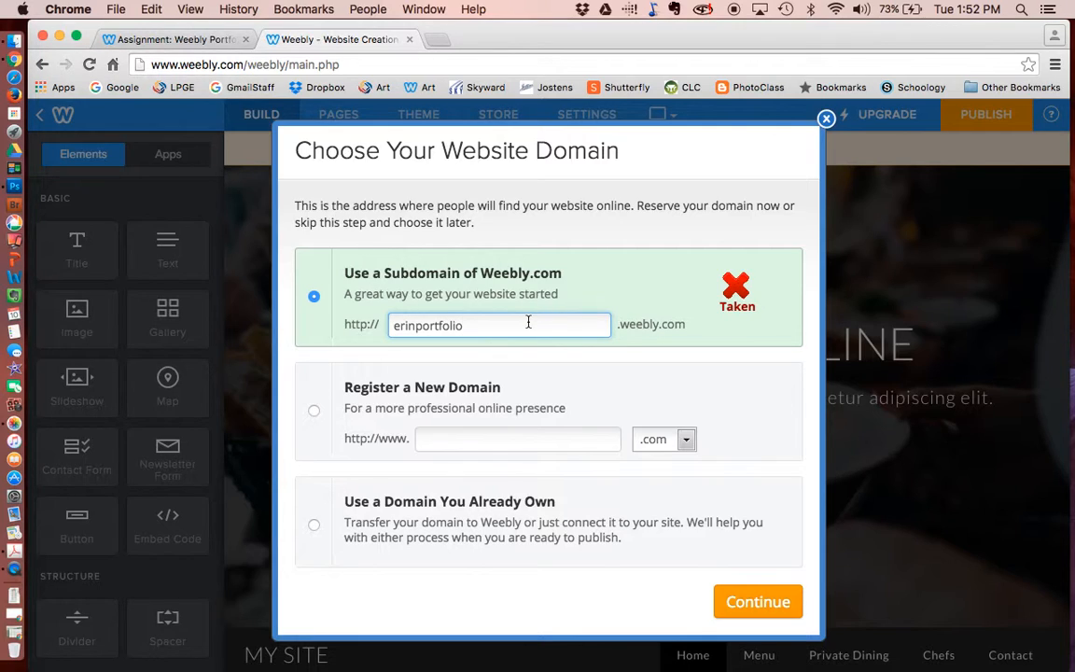
key(BackSpace)
key(BackSpace)
key(BackSpace)
key(BackSpace)
key(BackSpace)
key(BackSpace)
key(BackSpace)
key(BackSpace)
key(BackSpace)
key(BackSpace)
key(BackSpace)
key(BackSpace)
key(BackSpace)
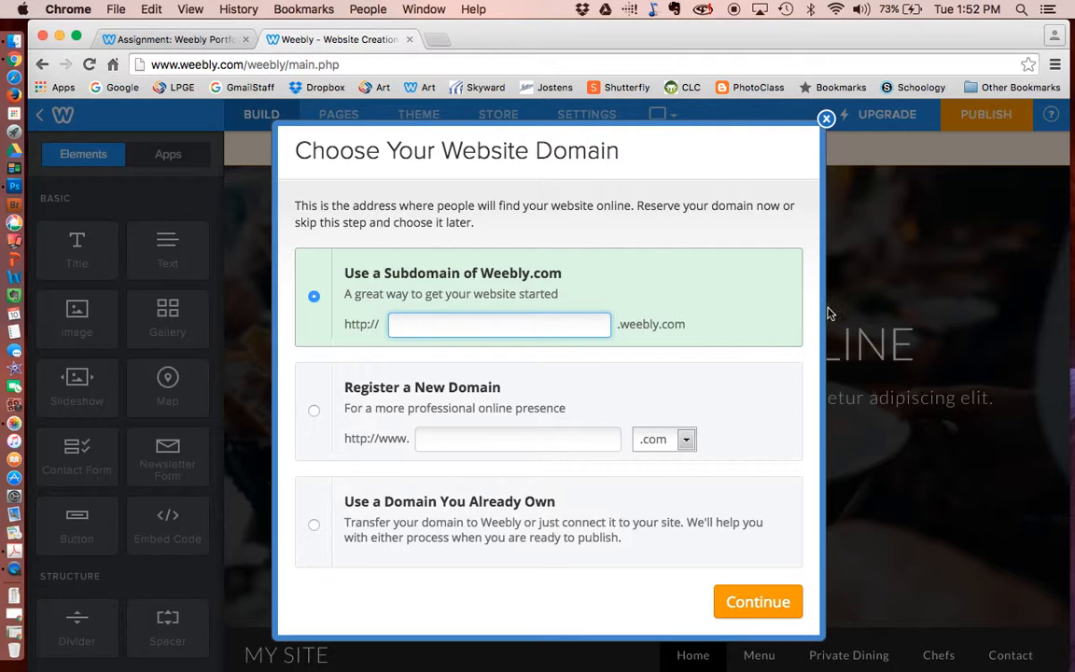
- Dismiss the domain prompt, close the editor, and log out of the trial account
click(825, 120)
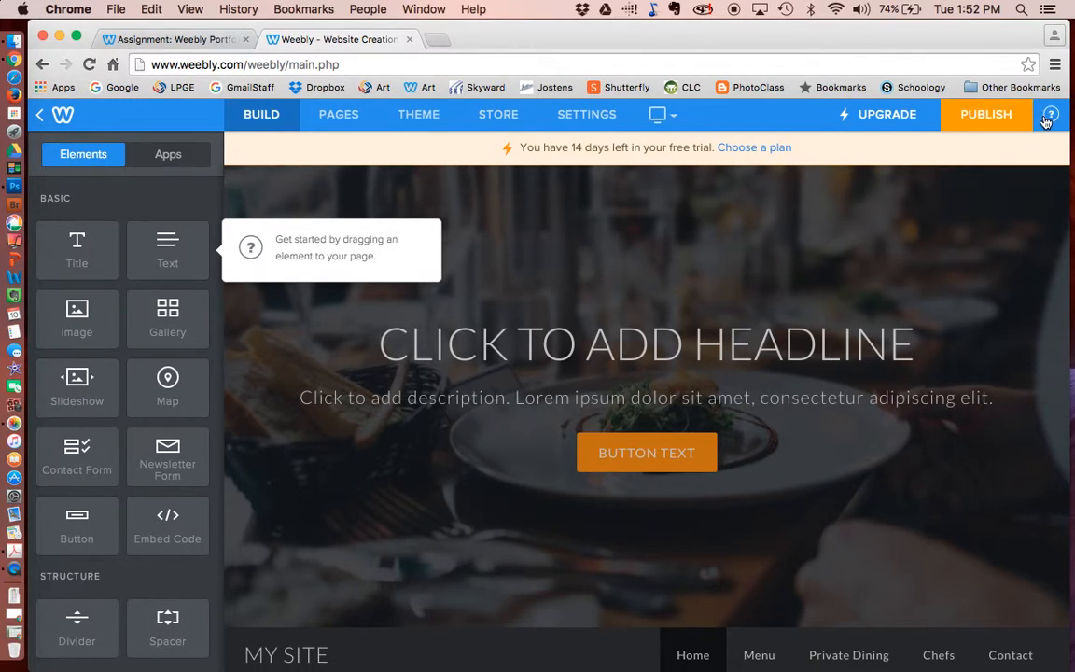
click(407, 40)
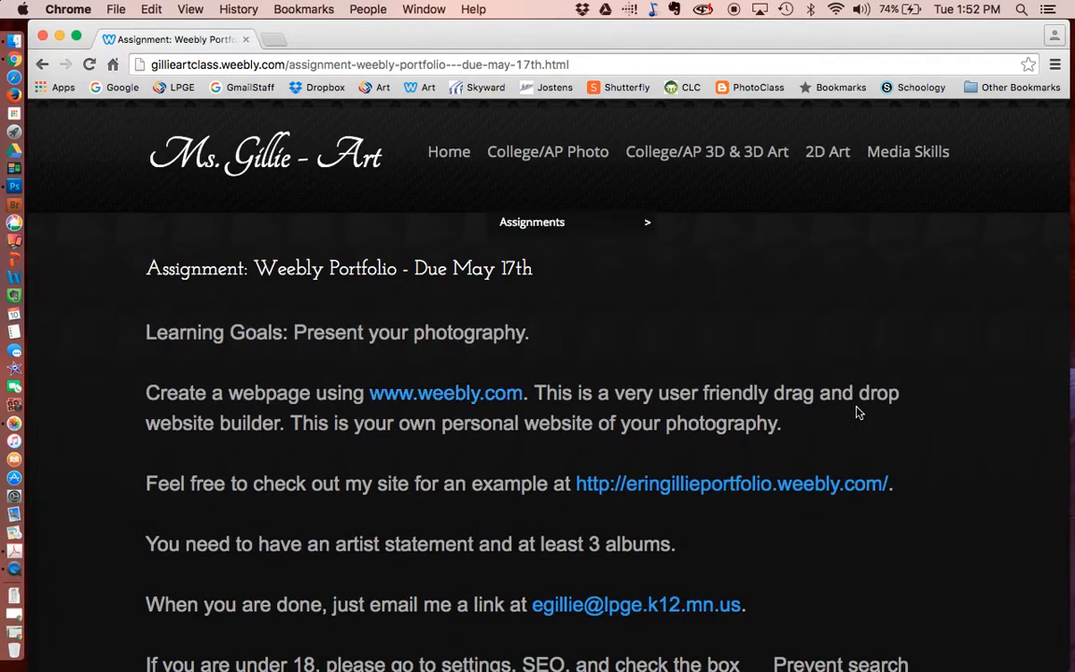
scroll(857, 413, down, 5)
click(1006, 650)
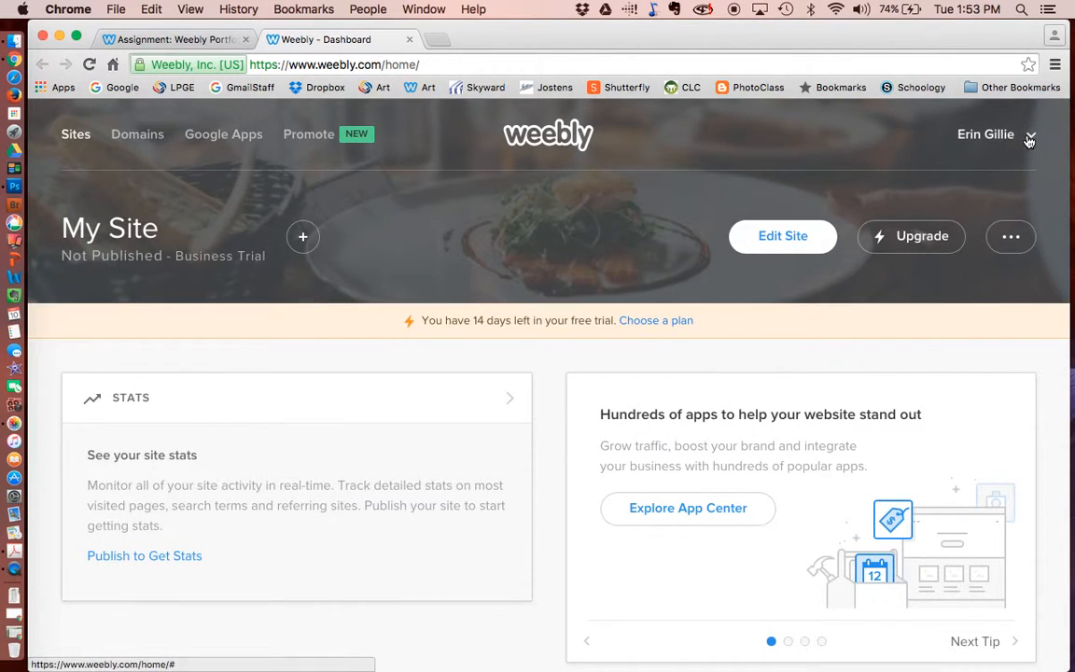
click(1029, 138)
click(965, 246)
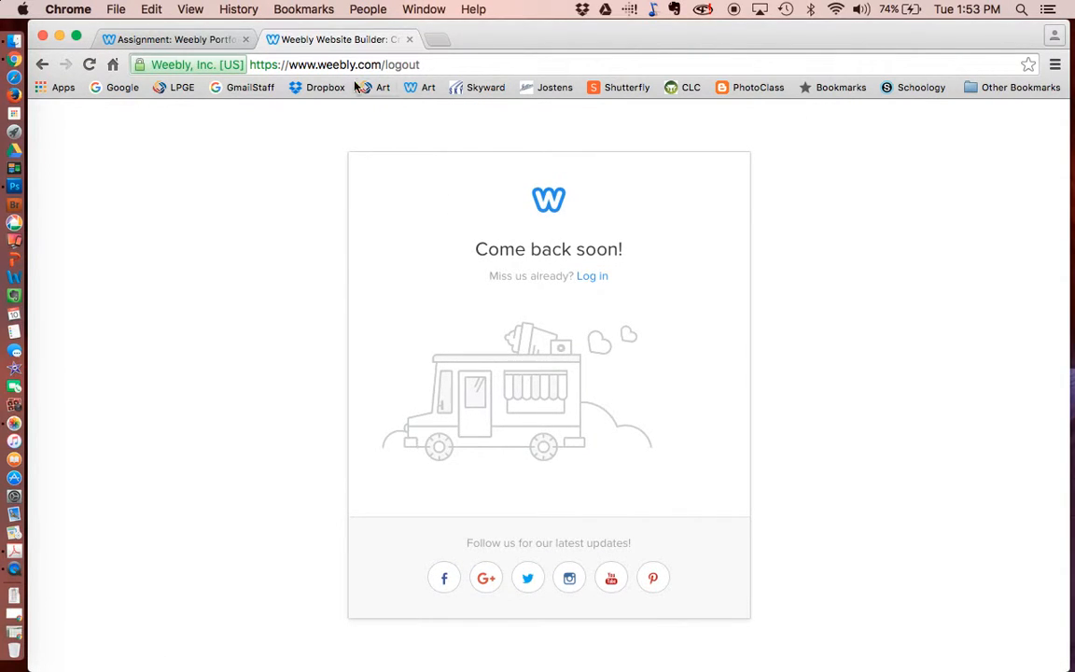
- Log back in to Weebly with the other account's e-mail address and password
click(411, 41)
click(994, 651)
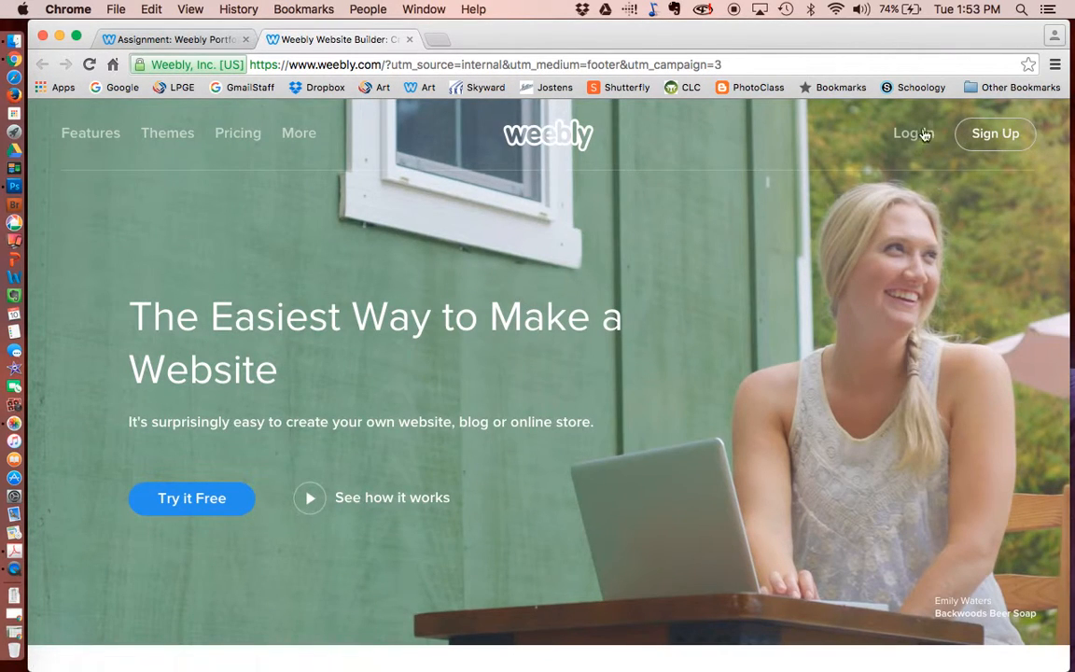
click(913, 132)
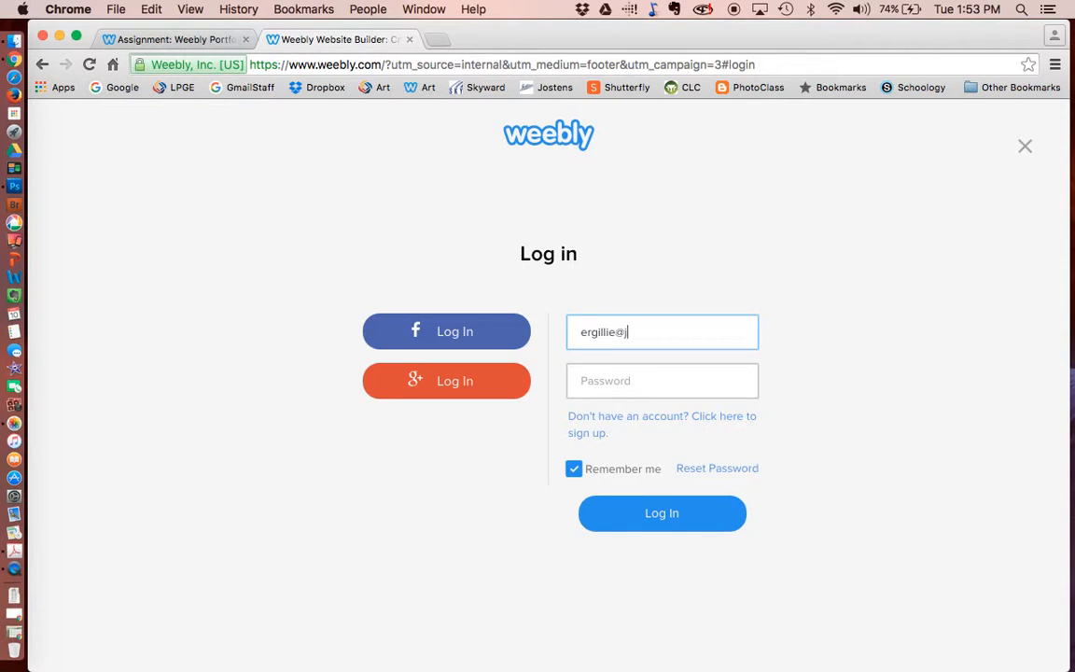
key(Tab)
text(••••••••••)
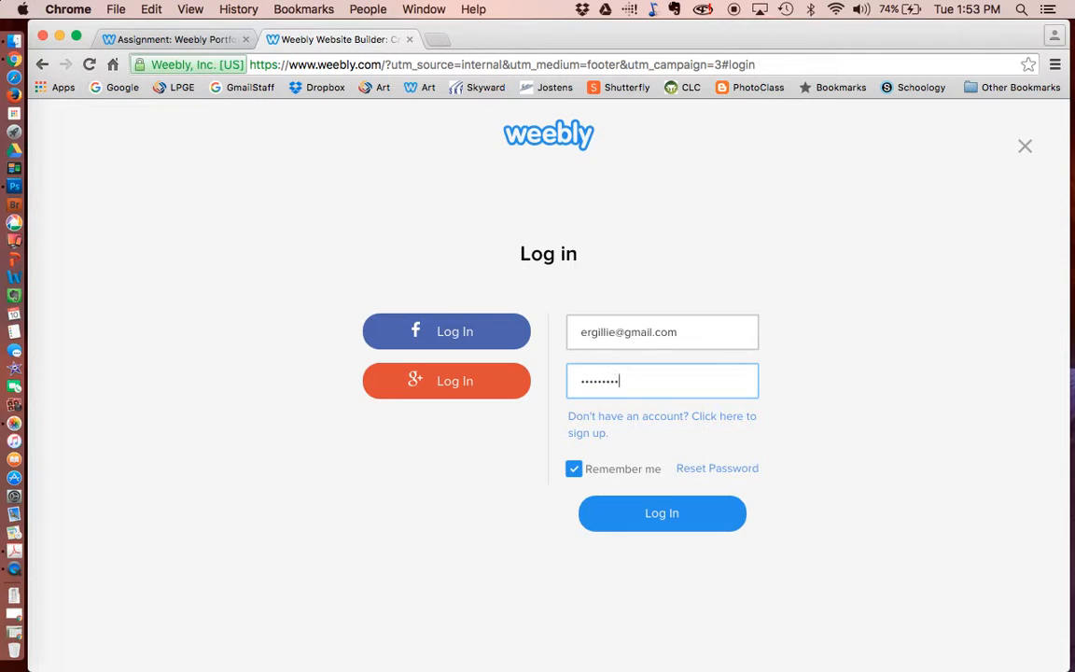
key(Return)
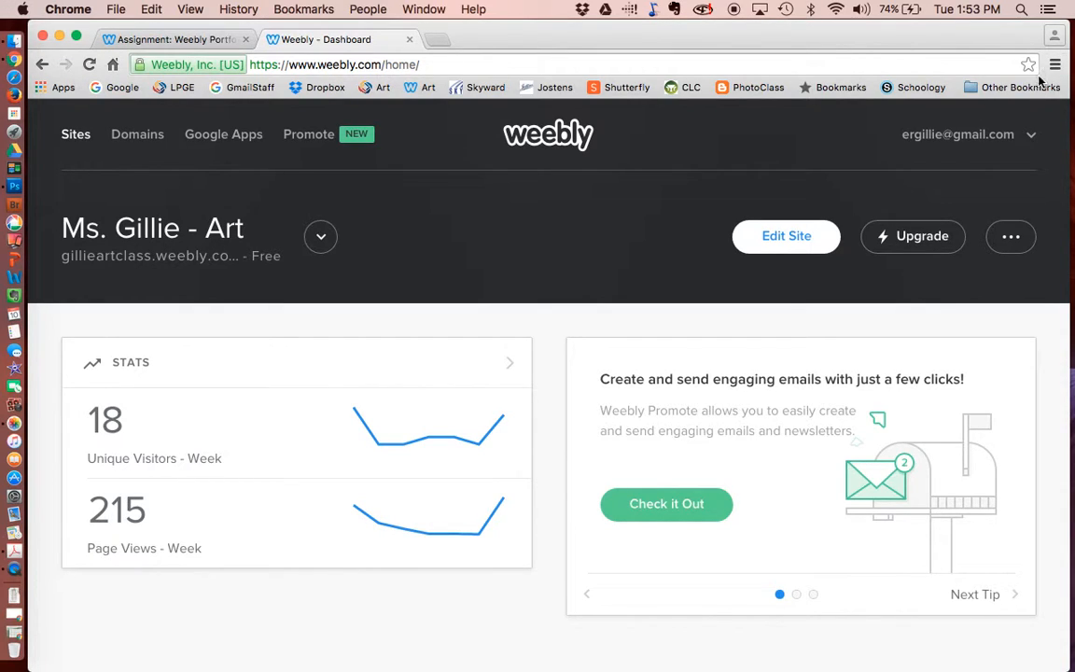
- Open the art class site in the editor and show its Pages list
click(800, 238)
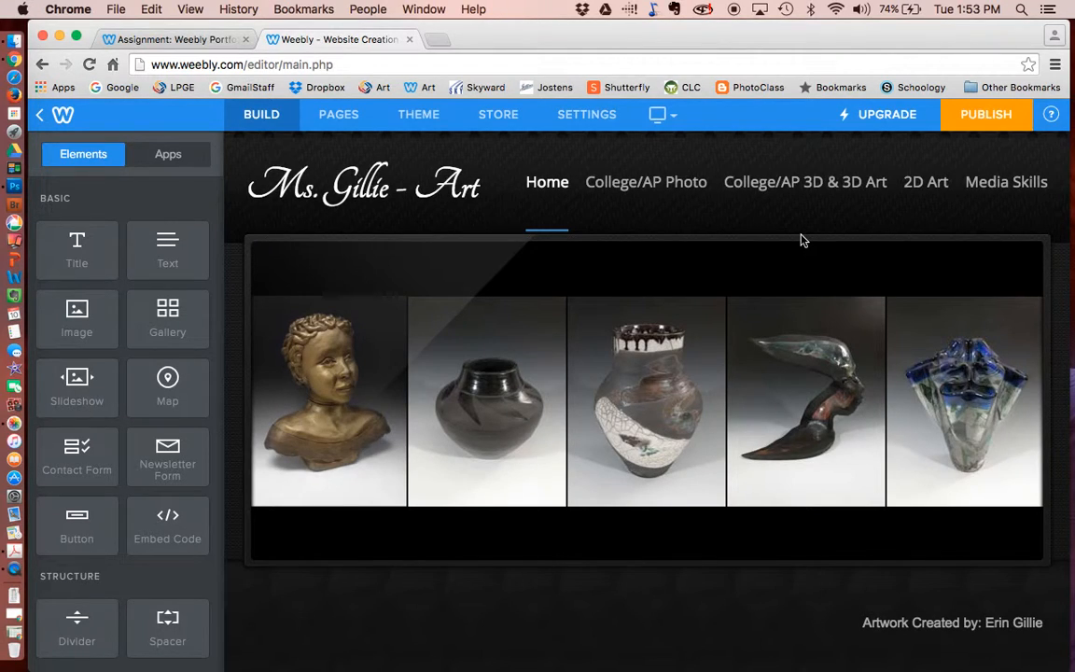
mouse_move(768, 305)
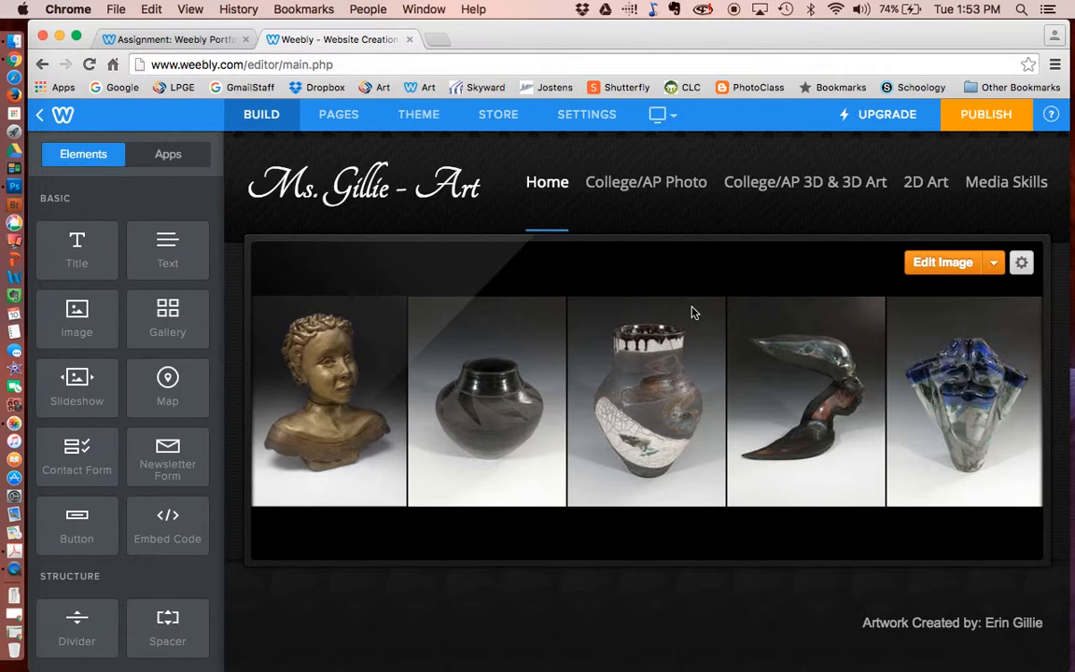
click(993, 265)
mouse_move(410, 213)
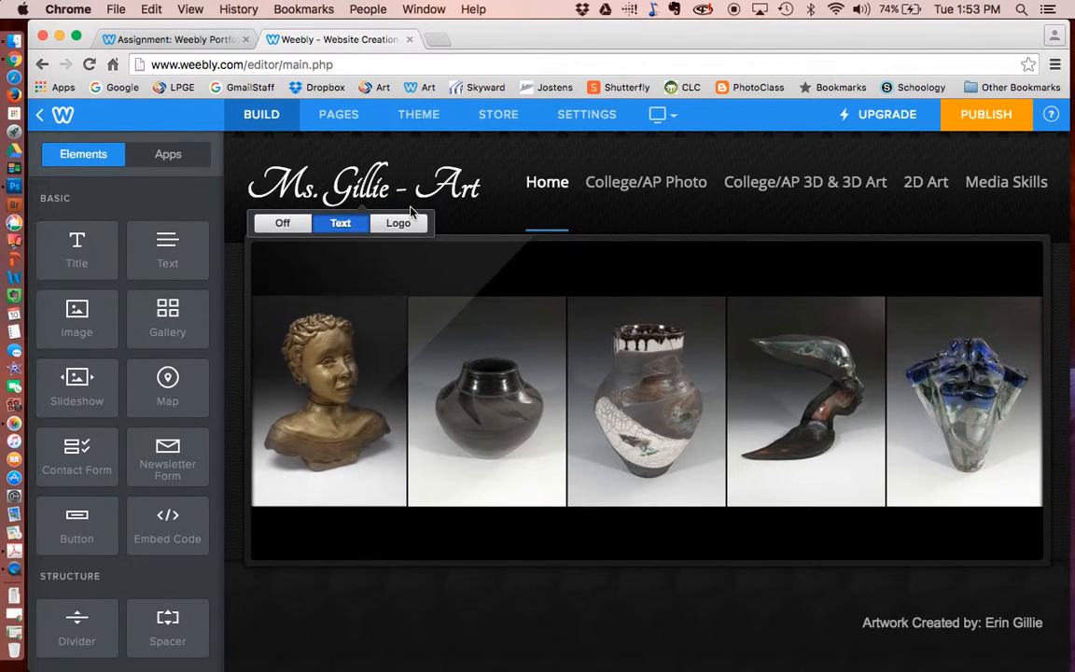
click(341, 118)
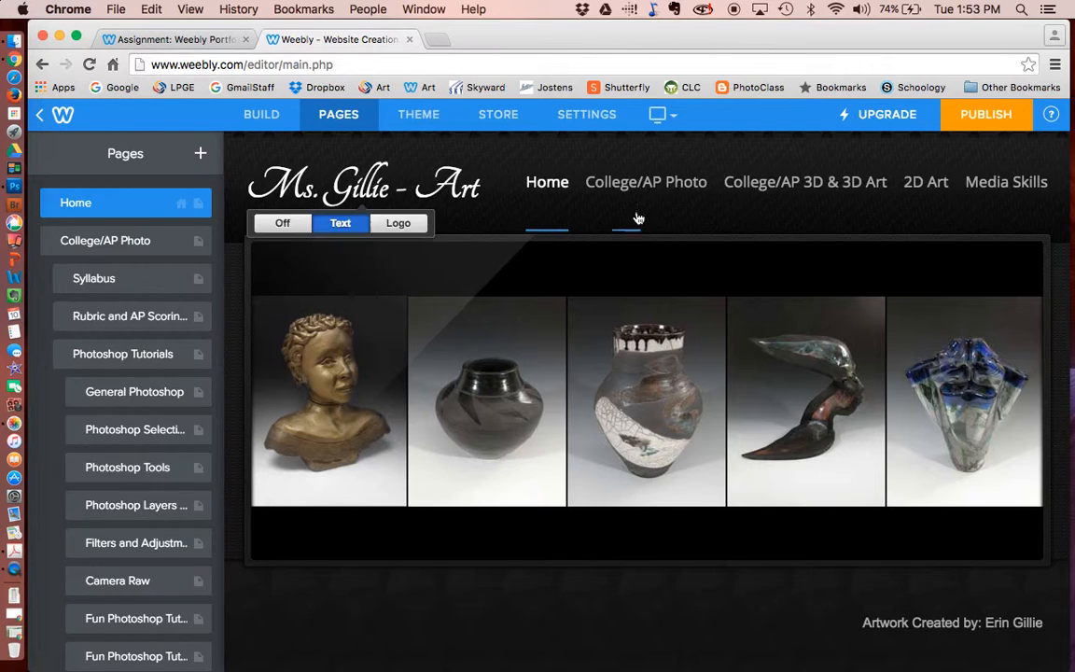
- Add a new standard page named 'Practice 1' to the site
click(201, 156)
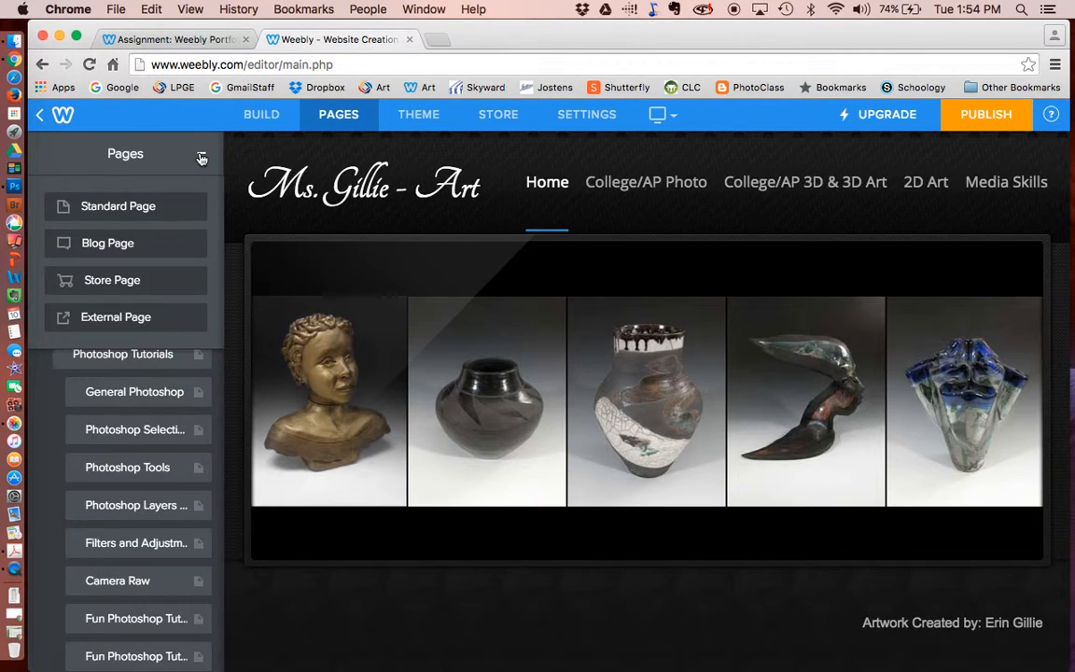
click(117, 200)
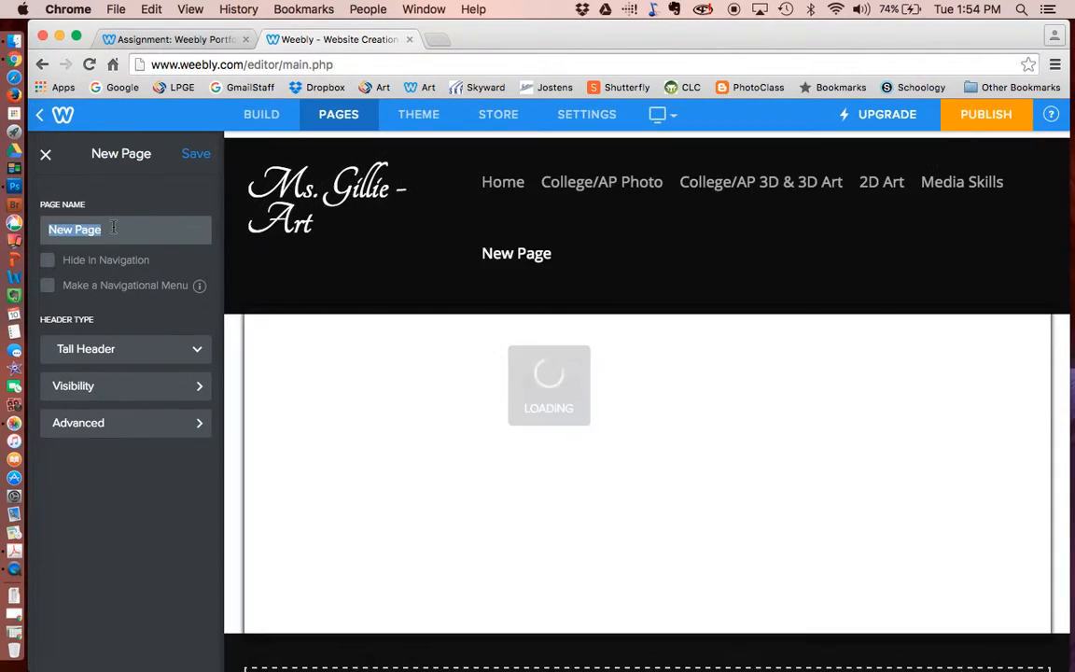
text(Practice)
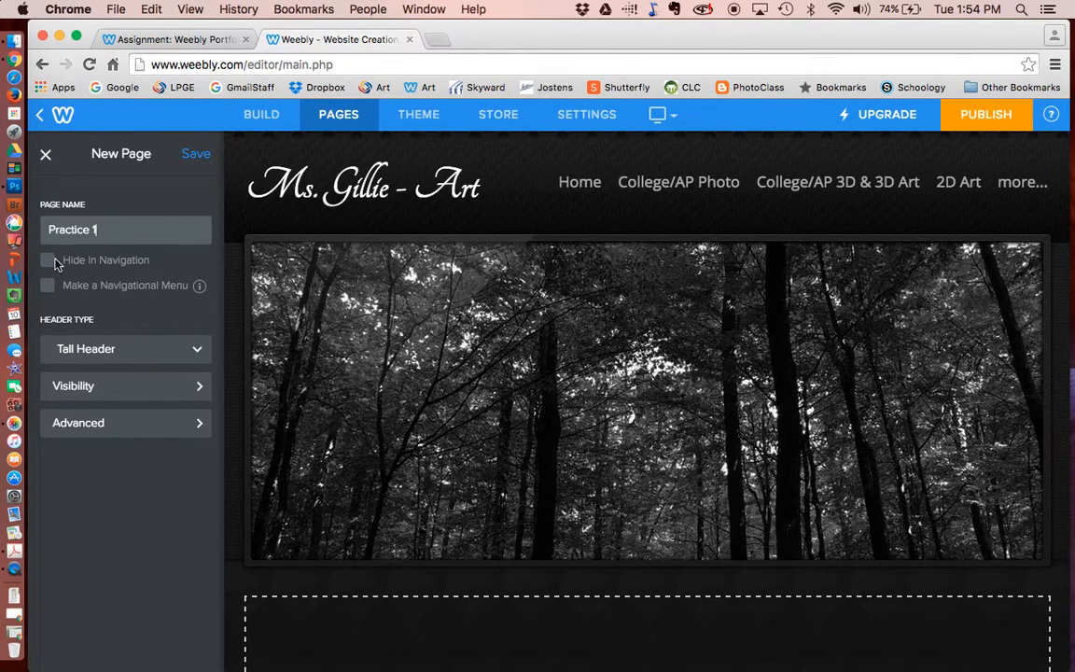
text(1)
mouse_move(663, 177)
mouse_move(698, 377)
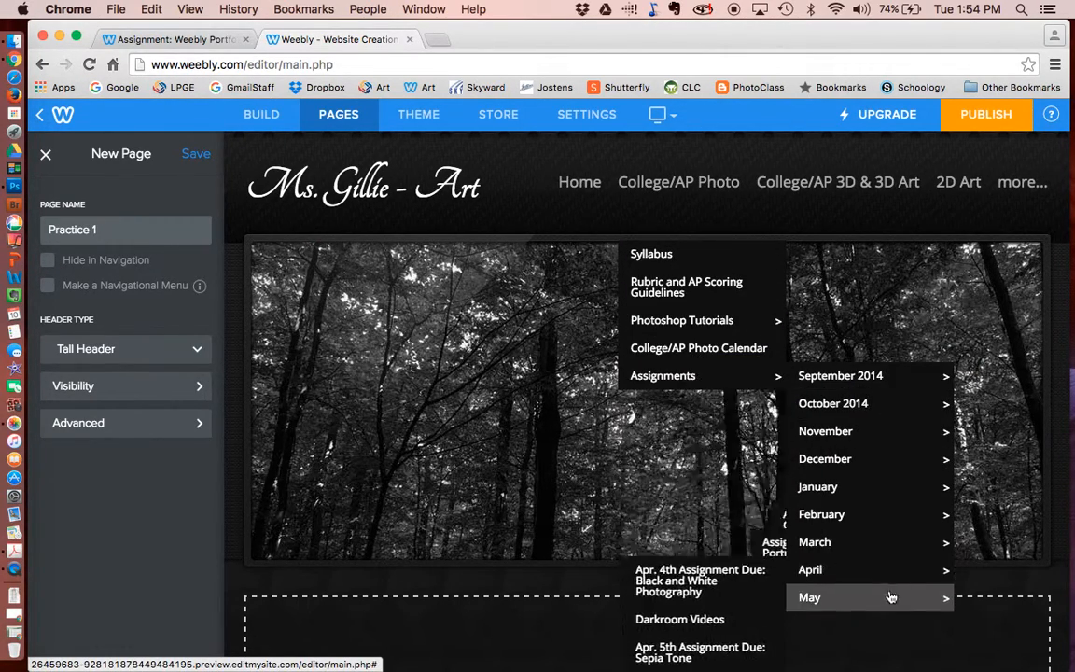
mouse_move(830, 598)
scroll(729, 608, down, 3)
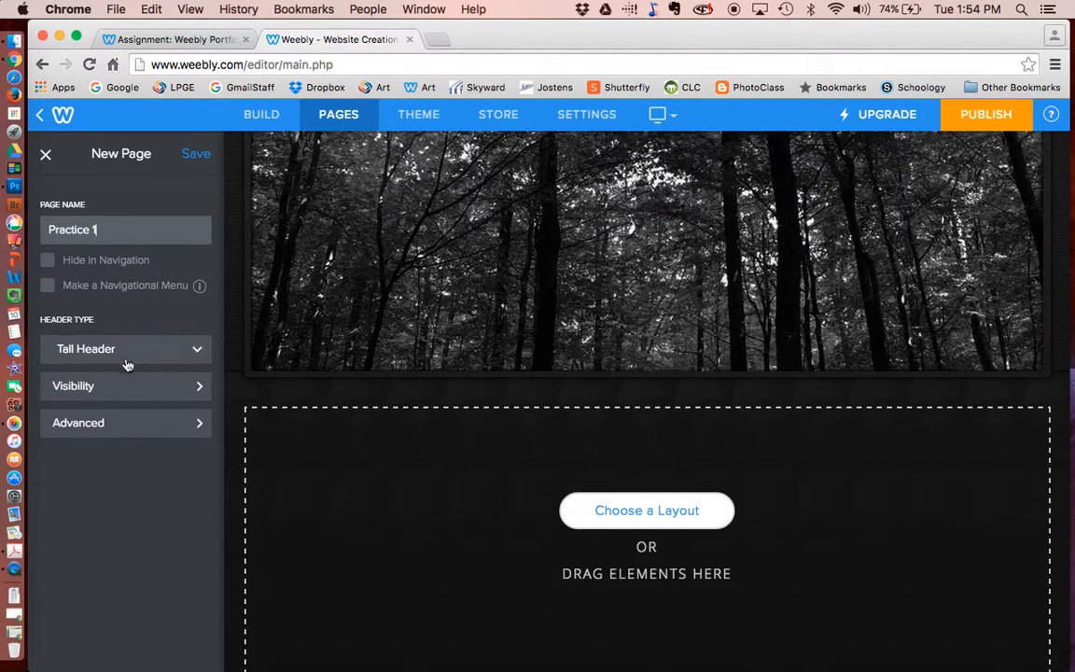
scroll(703, 341, up, 3)
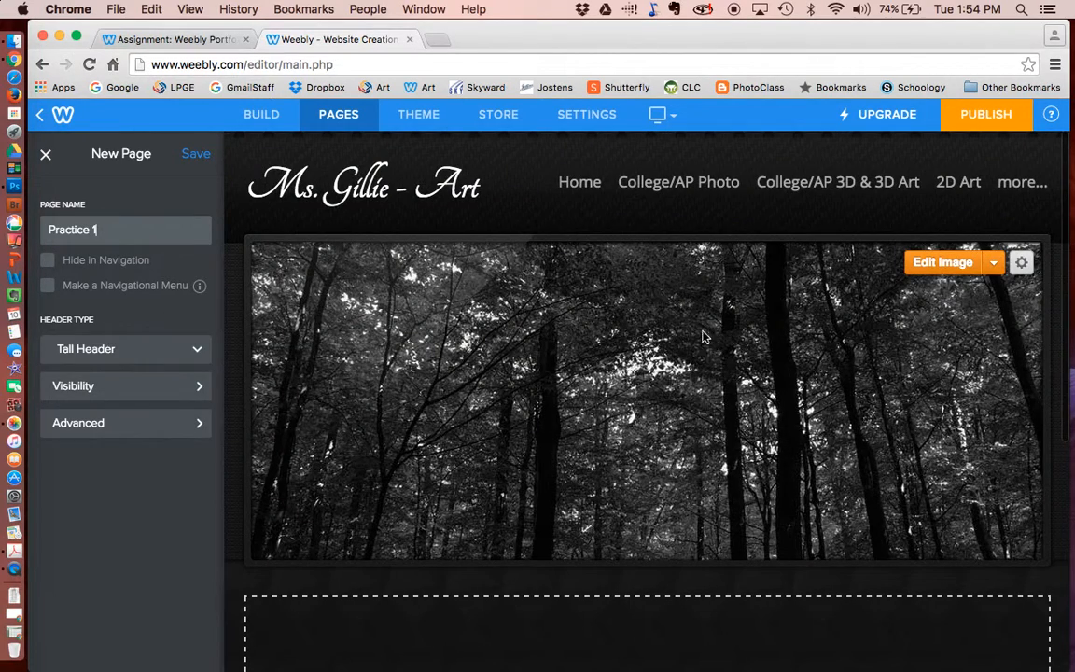
- Try Short Header, then set the page's header type to No Header and save it
click(197, 356)
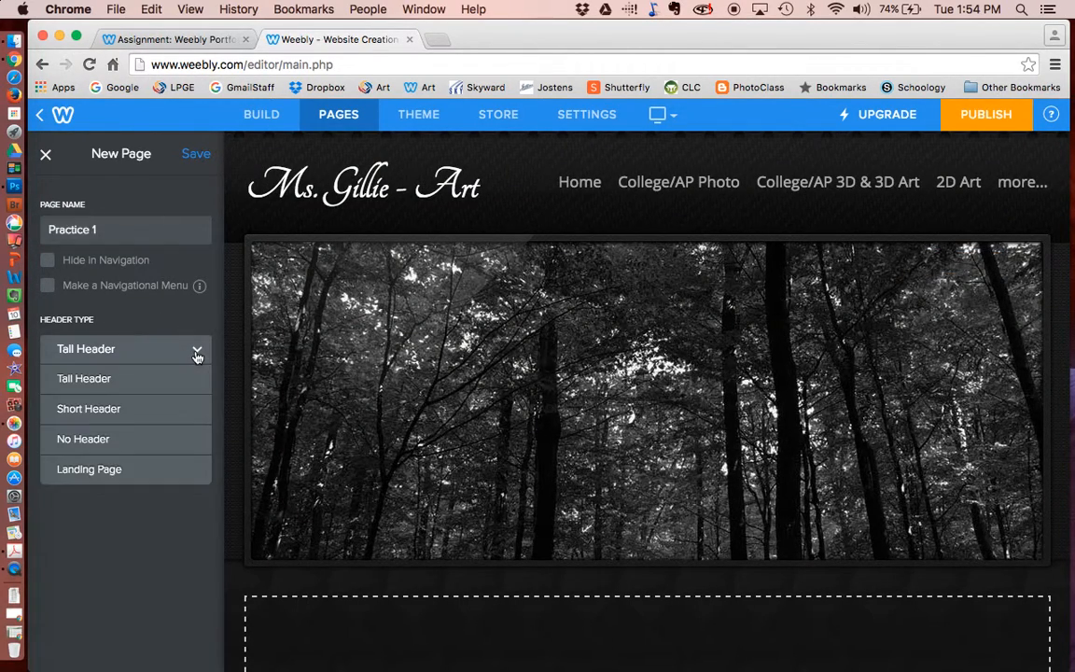
click(180, 410)
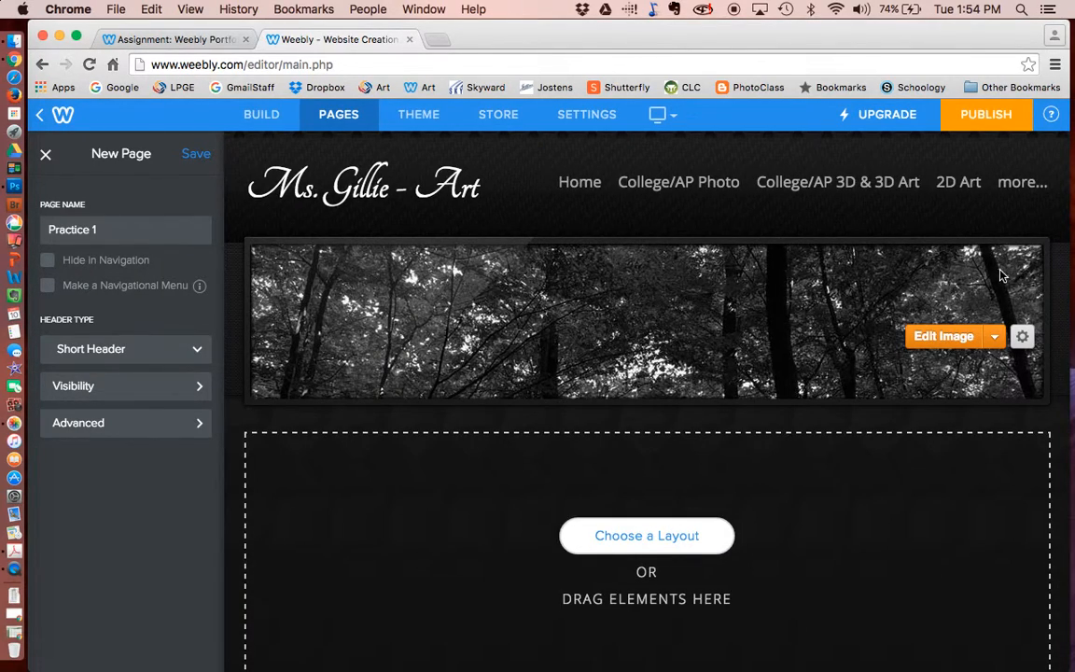
click(199, 354)
click(164, 440)
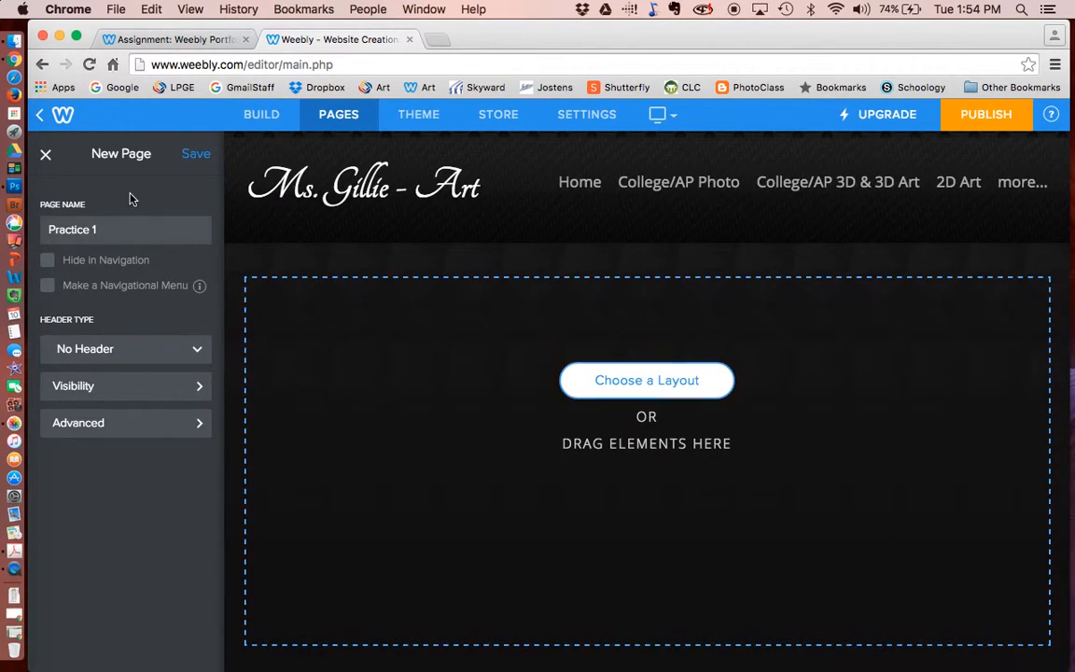
click(196, 154)
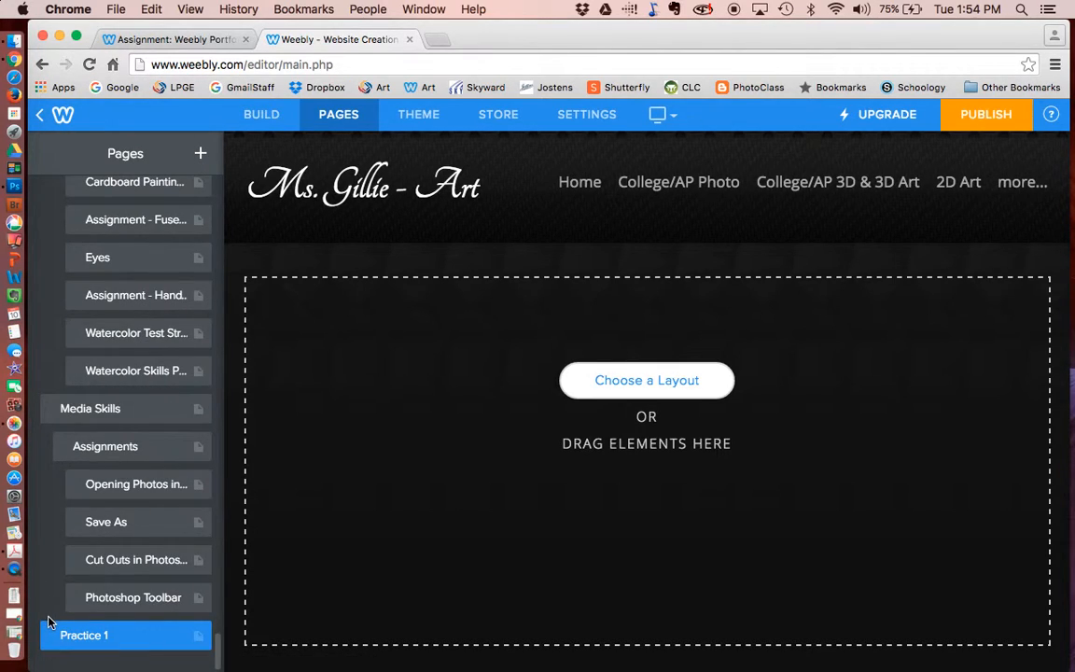
- Move Practice 1 in the Pages list to sit directly below the 'practice' page
click(117, 560)
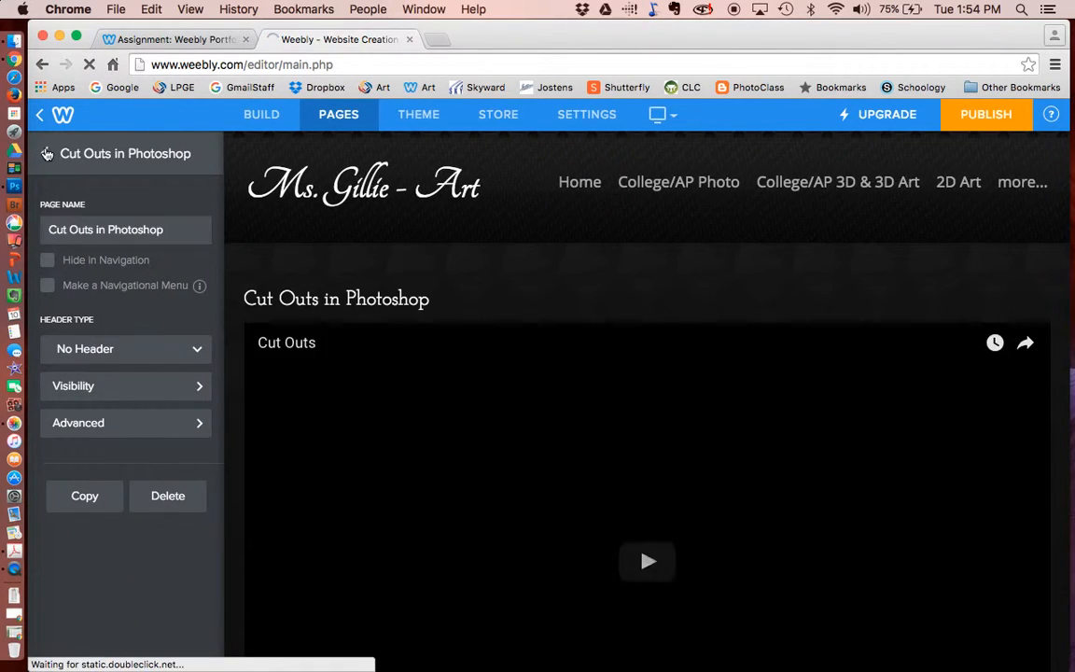
click(44, 153)
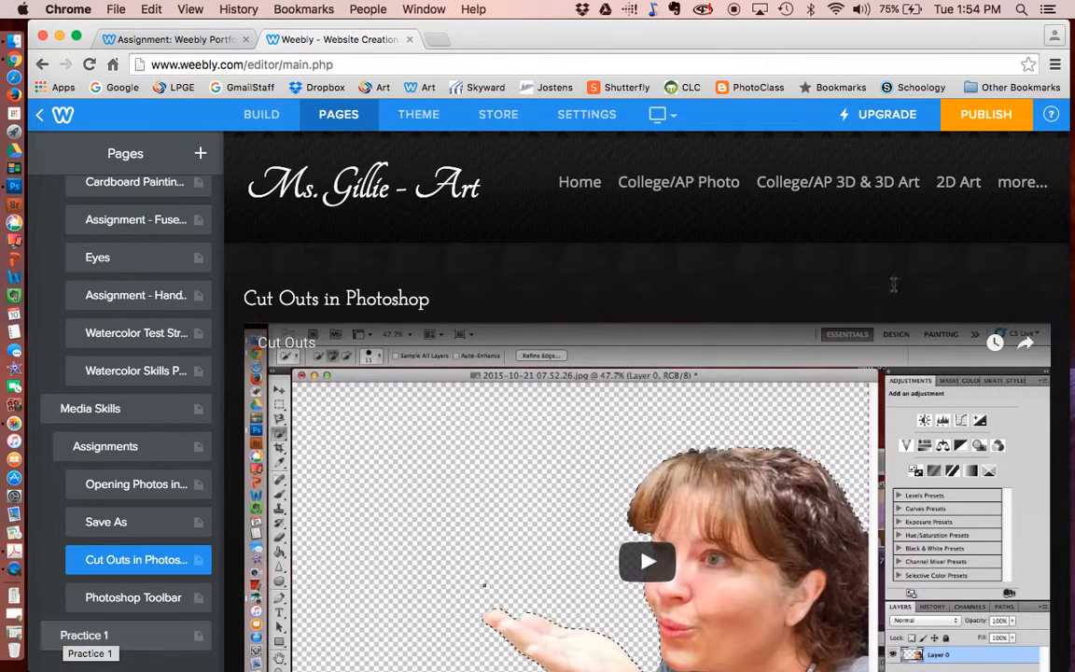
mouse_move(1024, 186)
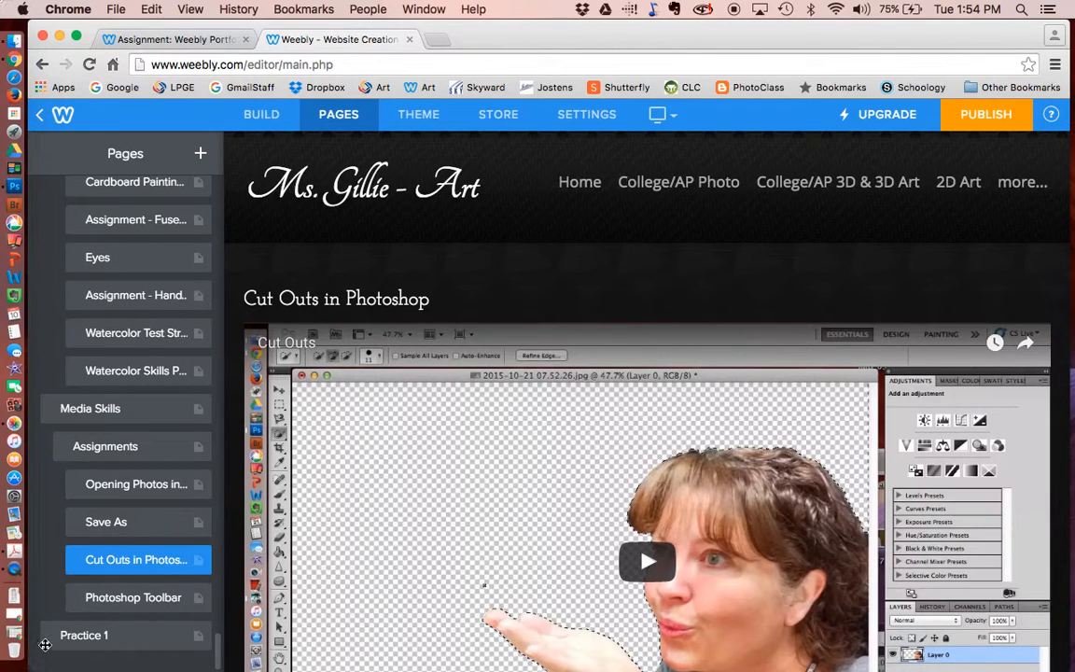
drag(39, 578, 84, 472)
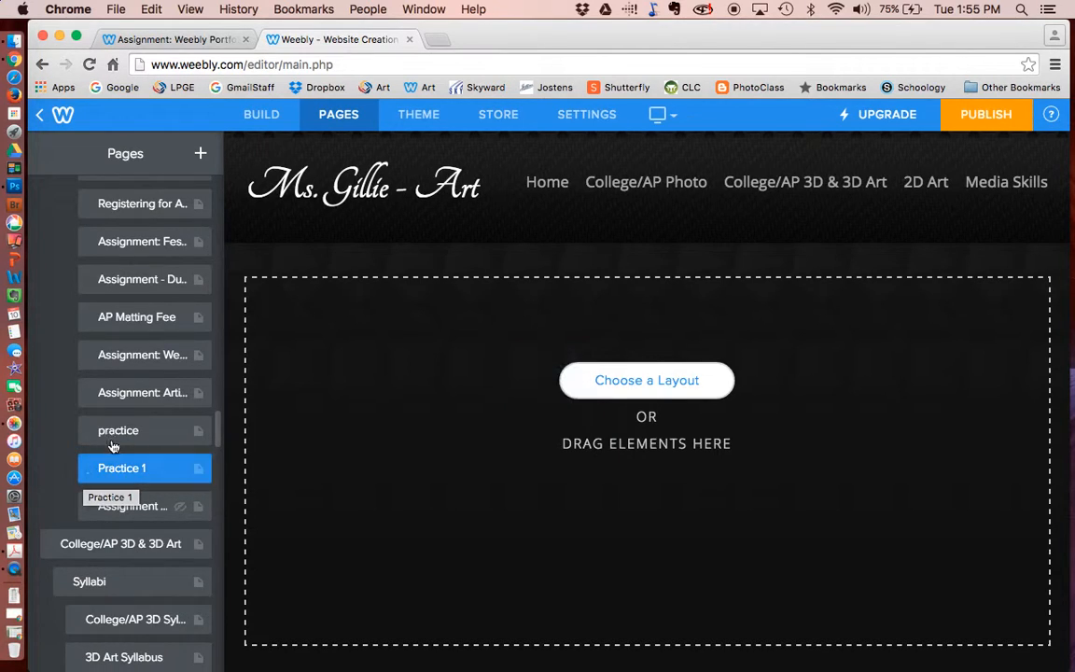
mouse_move(611, 194)
mouse_move(635, 377)
mouse_move(814, 597)
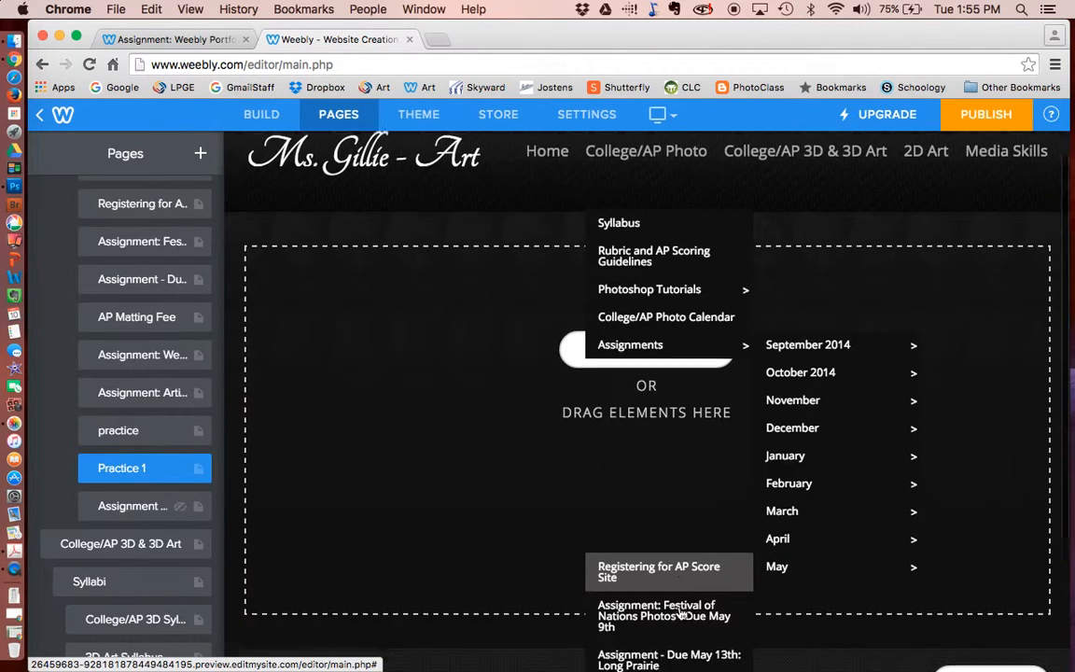
scroll(679, 612, down, 5)
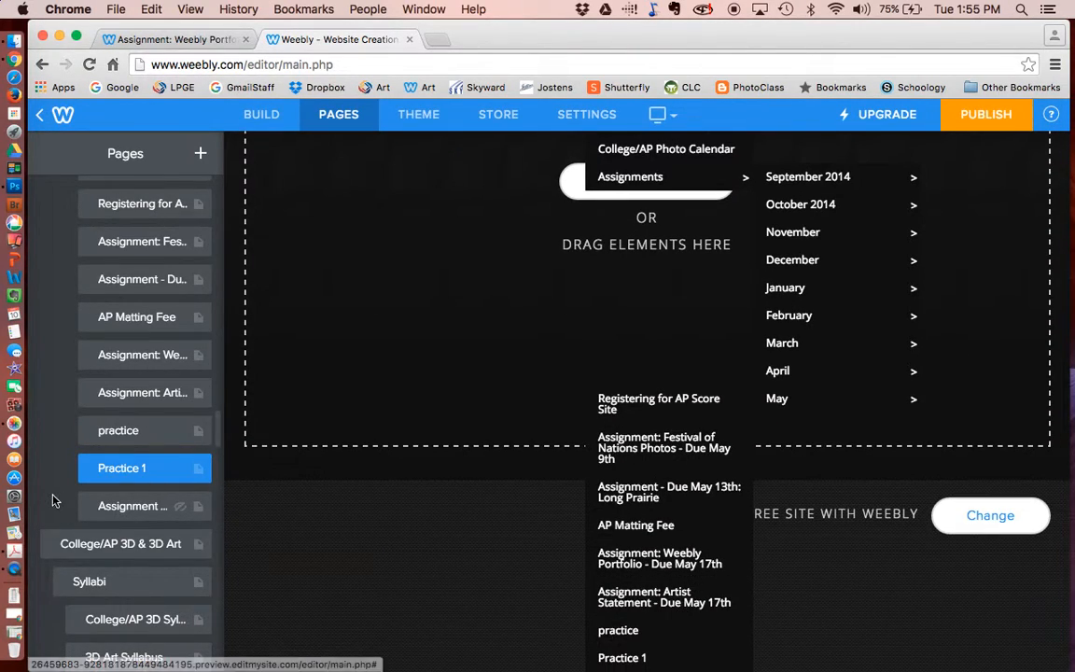
drag(88, 468, 125, 471)
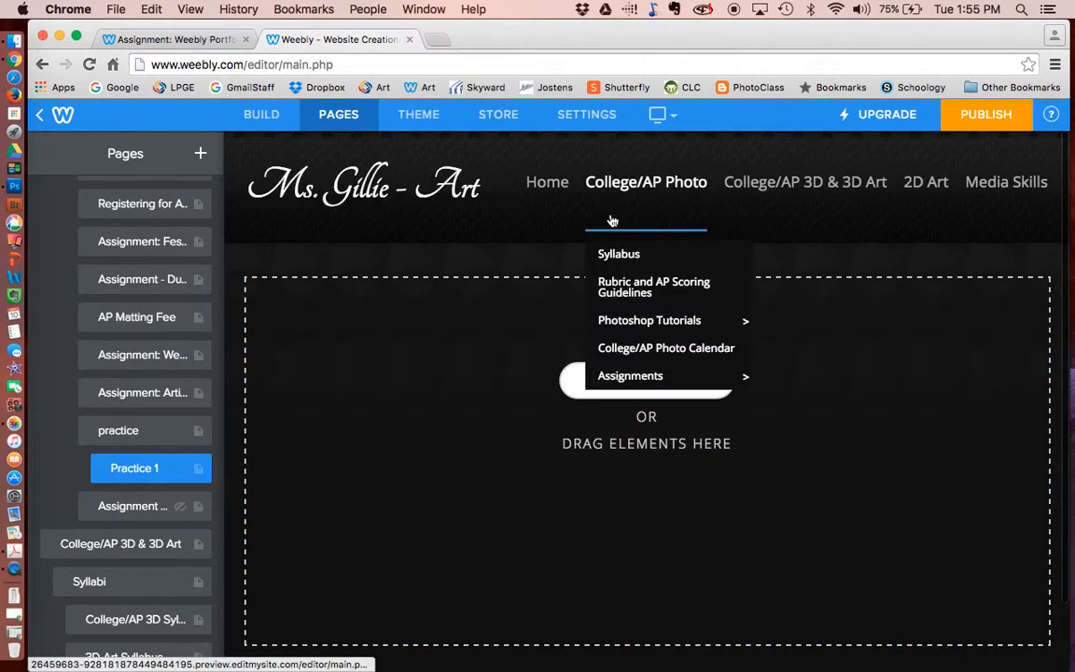
mouse_move(815, 604)
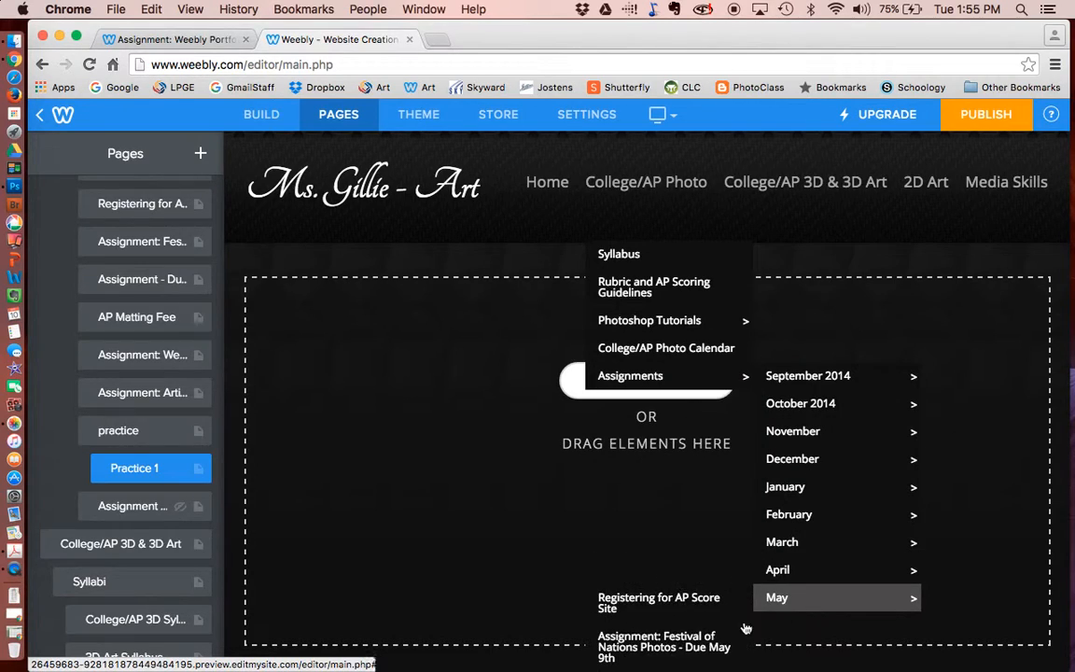
scroll(620, 637, down, 3)
click(624, 640)
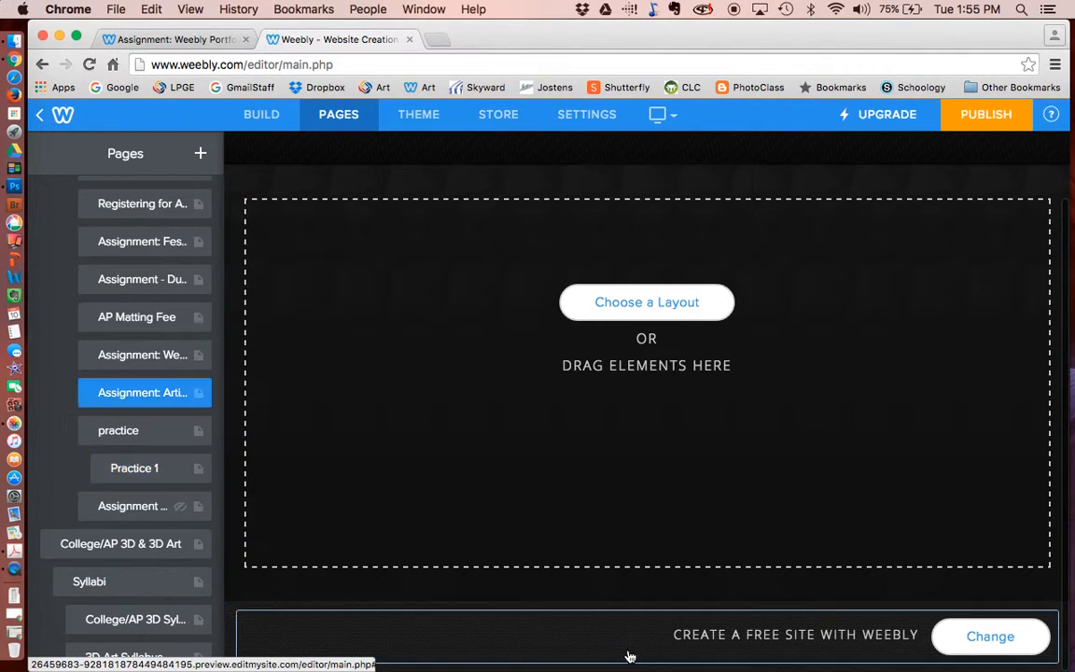
mouse_move(644, 185)
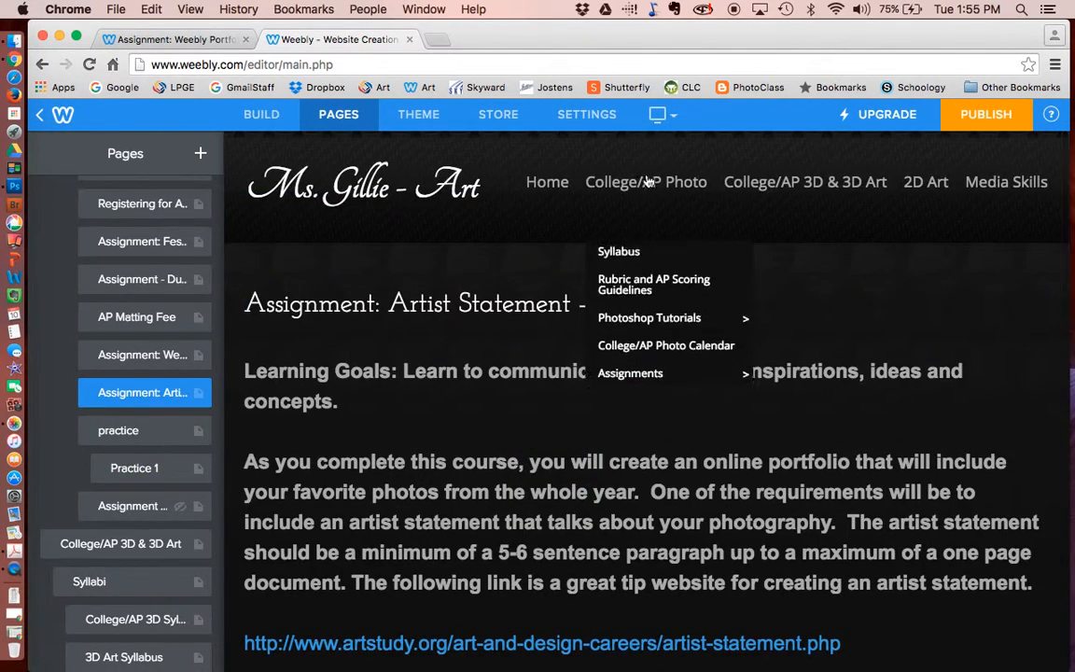
mouse_move(674, 375)
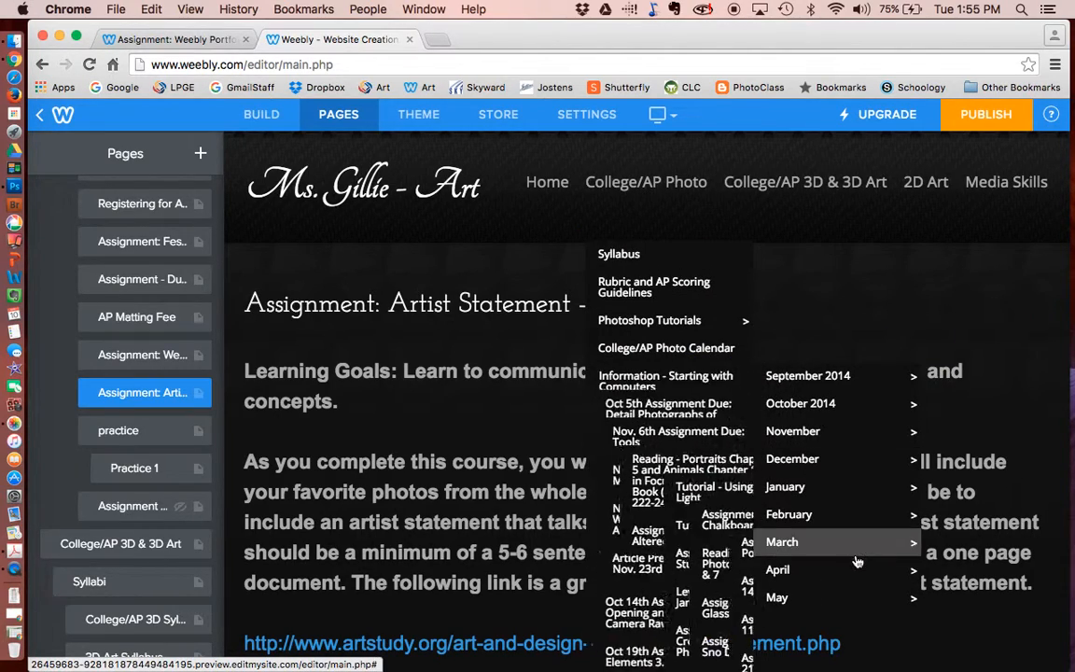
mouse_move(849, 597)
scroll(666, 637, down, 5)
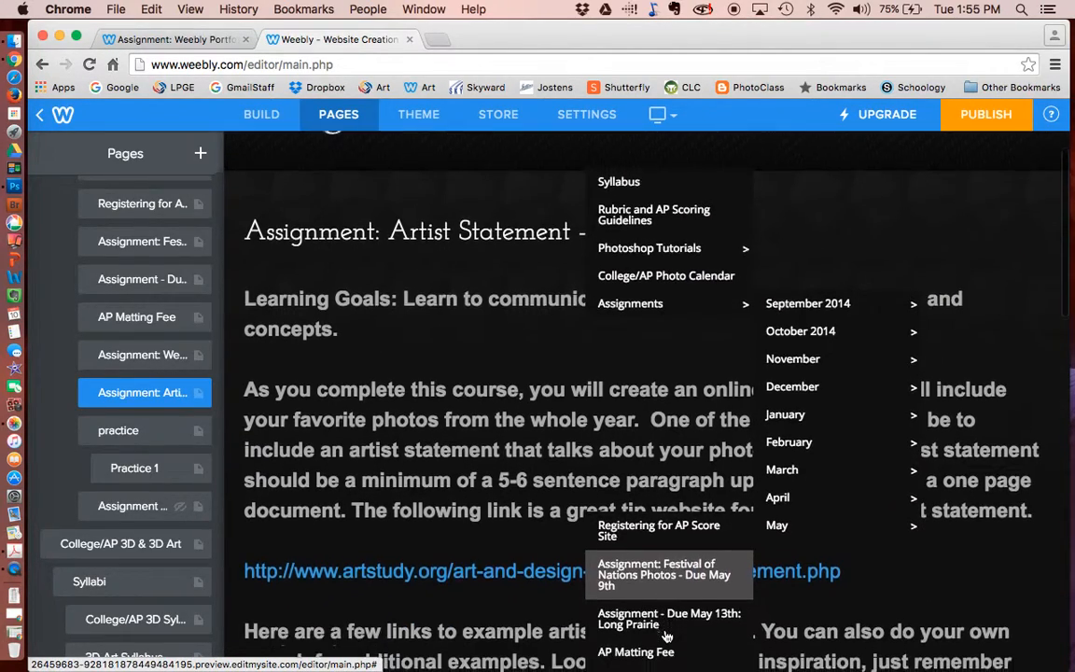
mouse_move(658, 652)
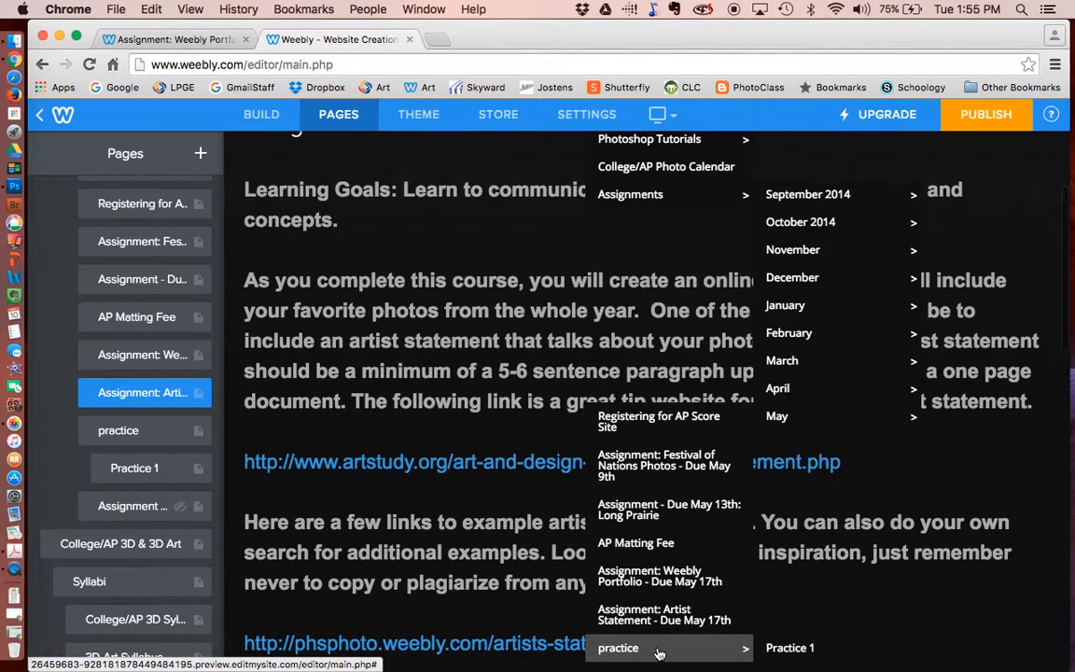
click(776, 647)
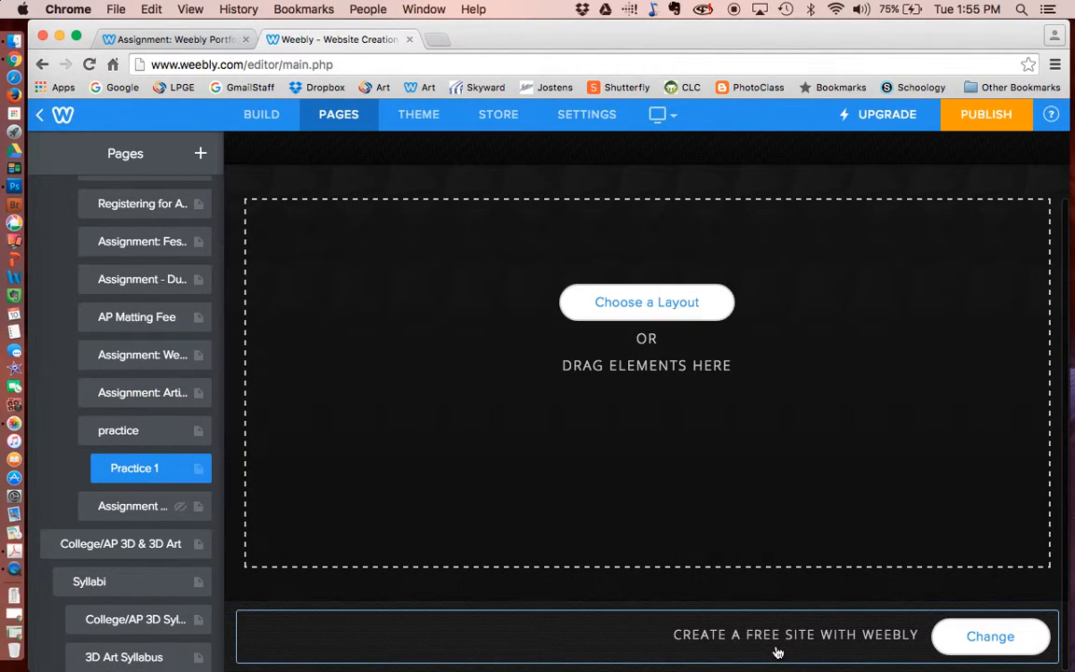
drag(105, 462, 60, 473)
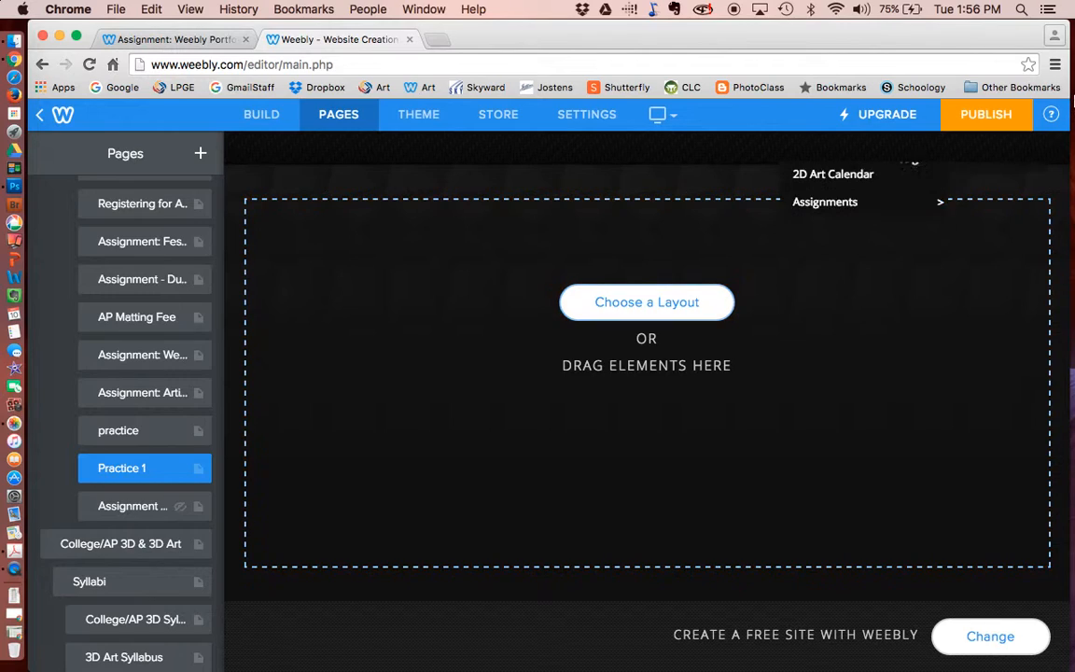
- Publish the art class site and return to the Build elements for Practice 1
click(986, 119)
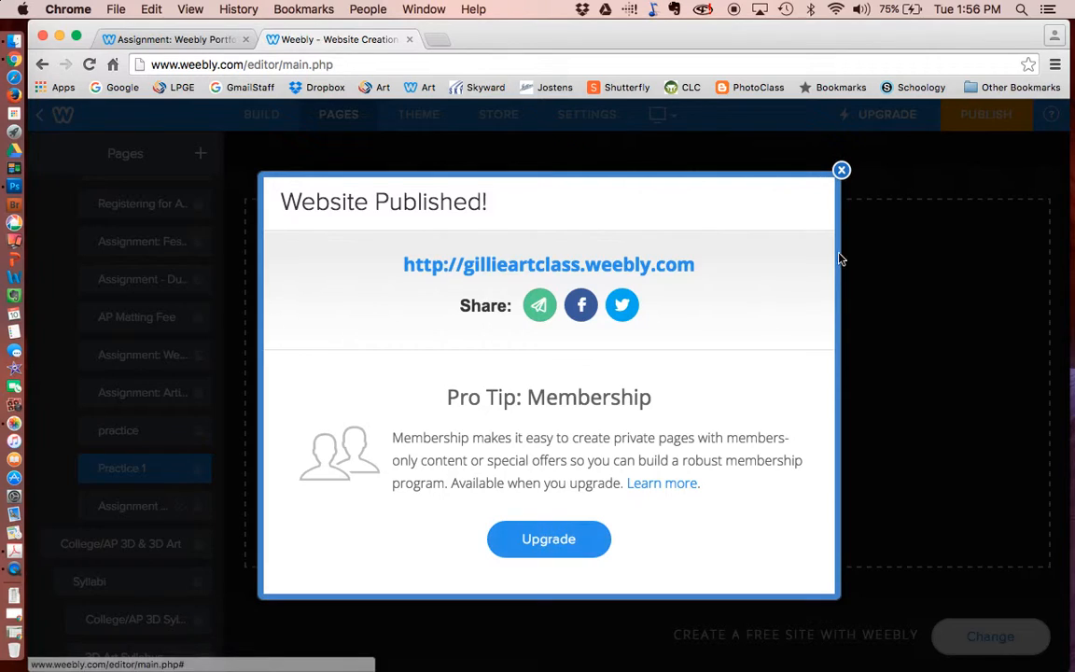
click(840, 170)
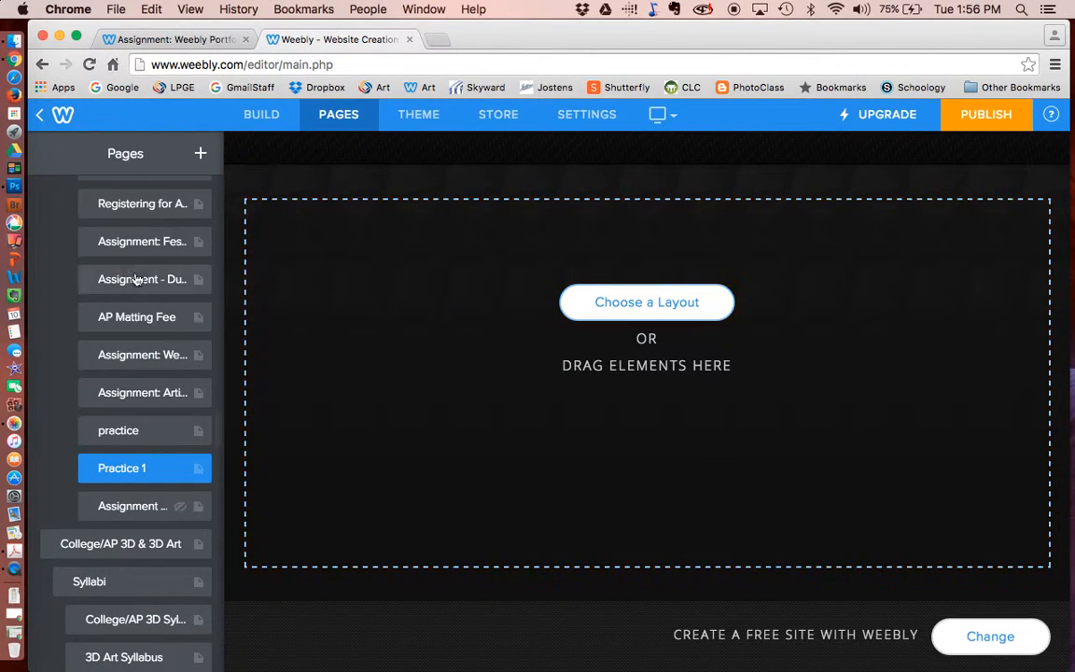
click(261, 115)
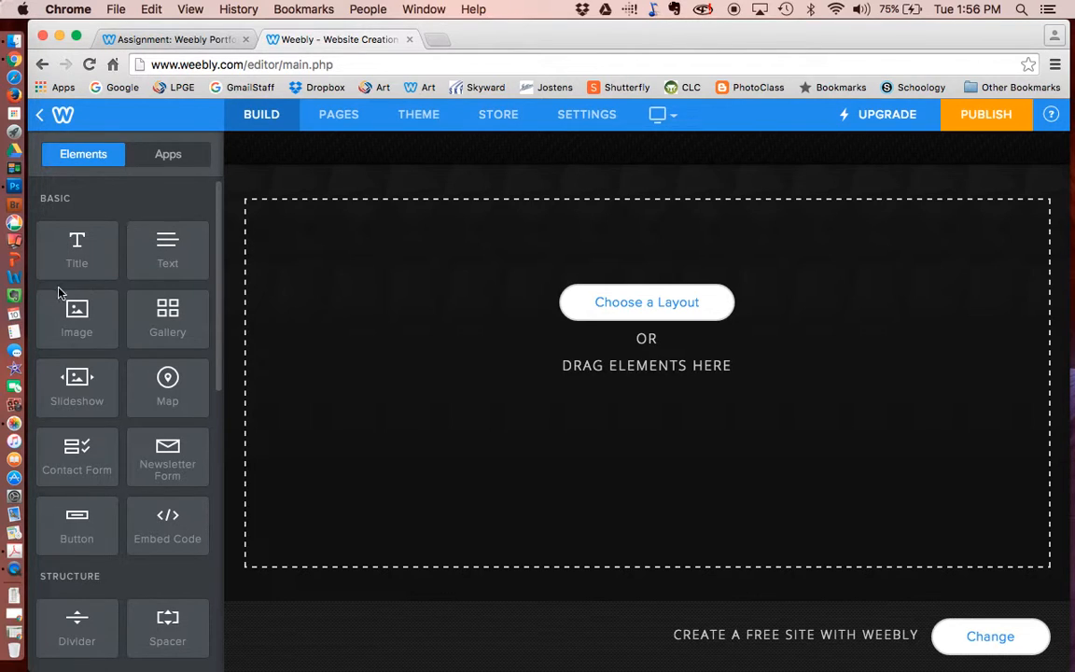
scroll(87, 476, down, 5)
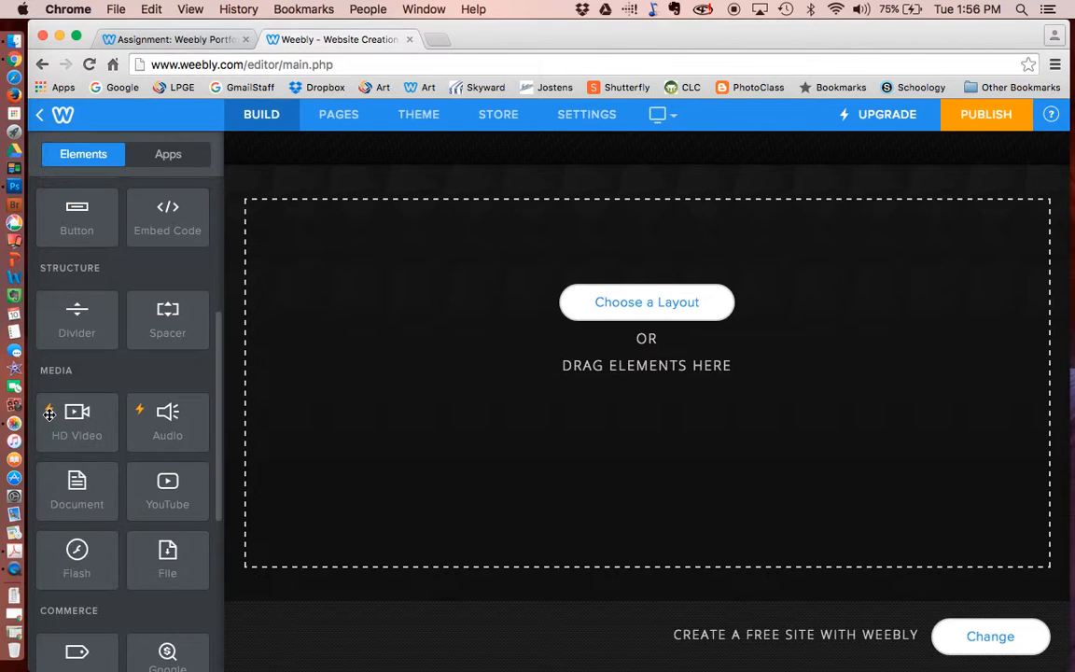
scroll(176, 417, down, 5)
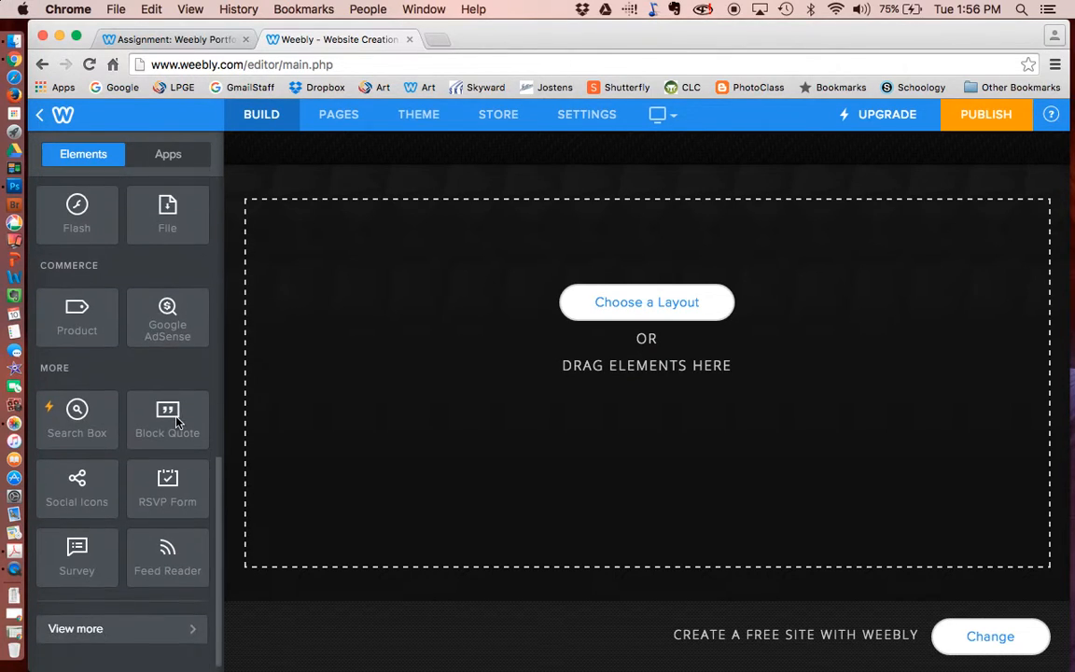
scroll(93, 354, up, 5)
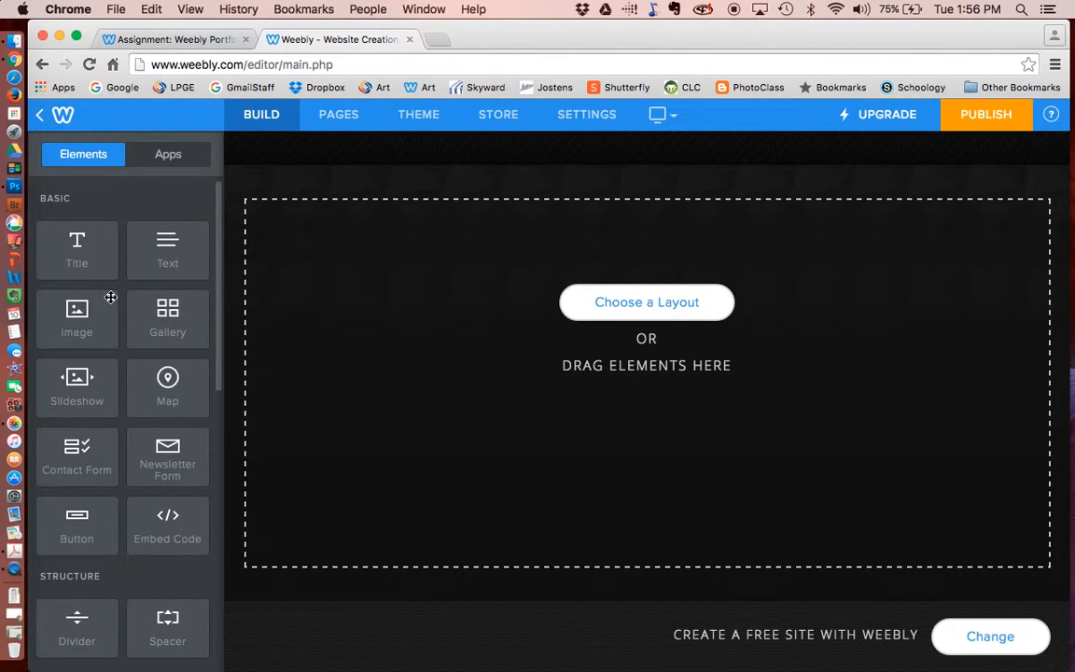
- Add a 'Practice 1' title block at the top, trying larger size and colour, then clearing formatting
drag(64, 260, 399, 218)
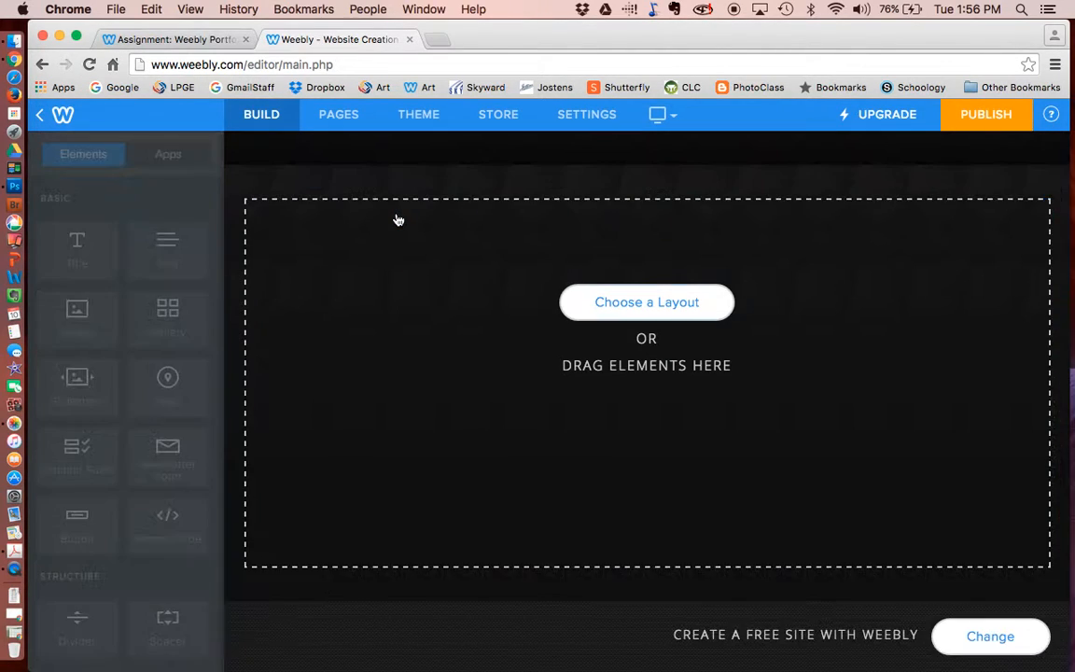
click(312, 267)
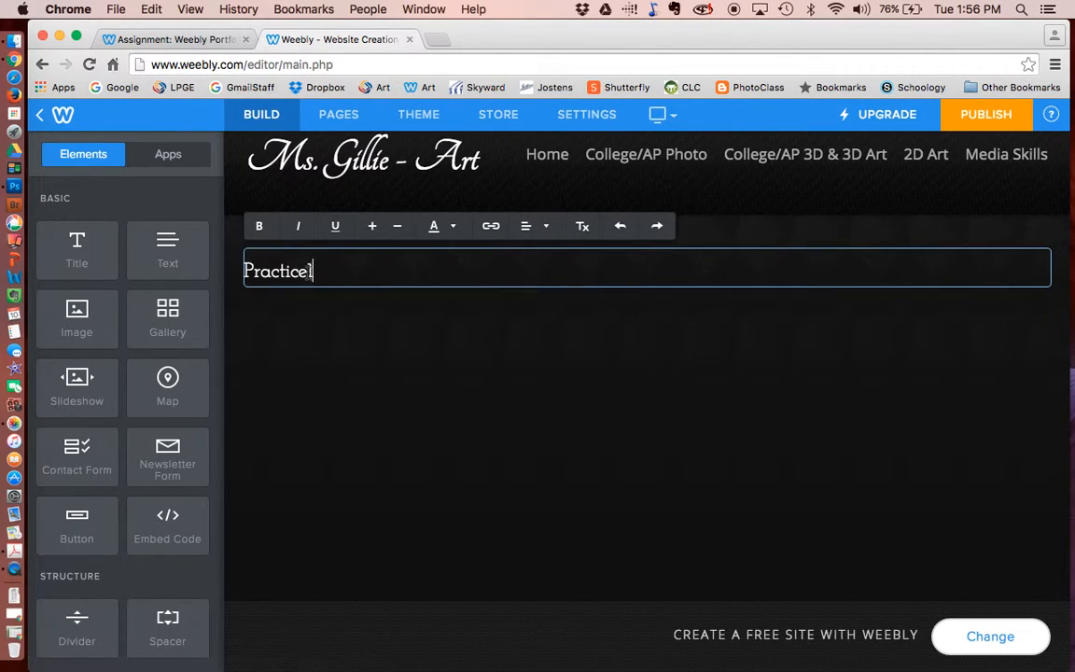
click(373, 226)
drag(319, 277, 168, 261)
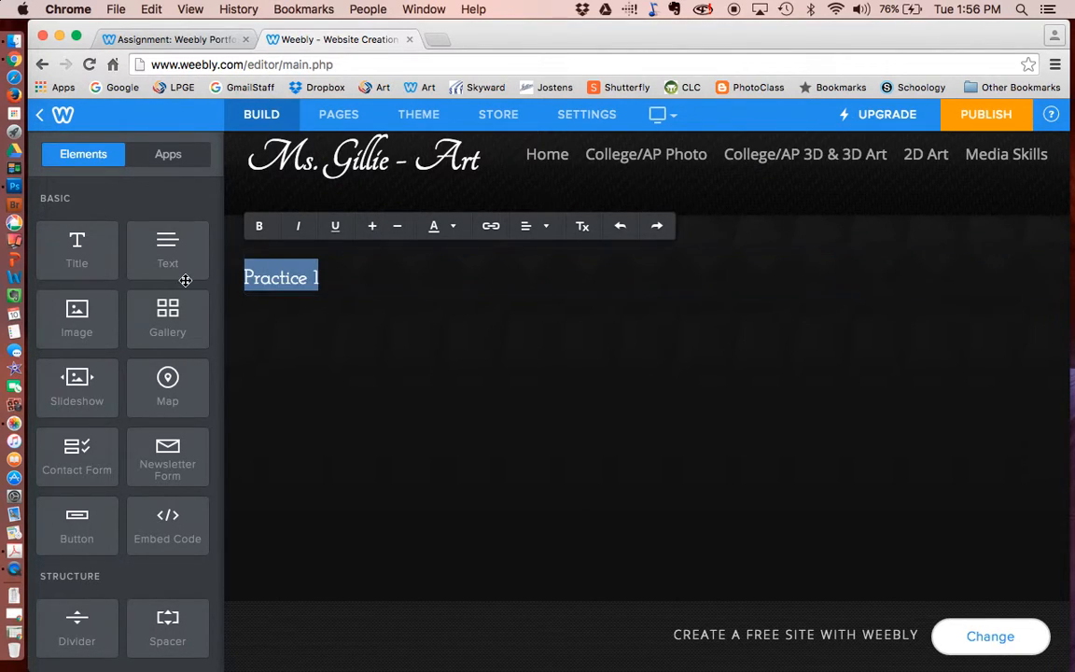
click(373, 226)
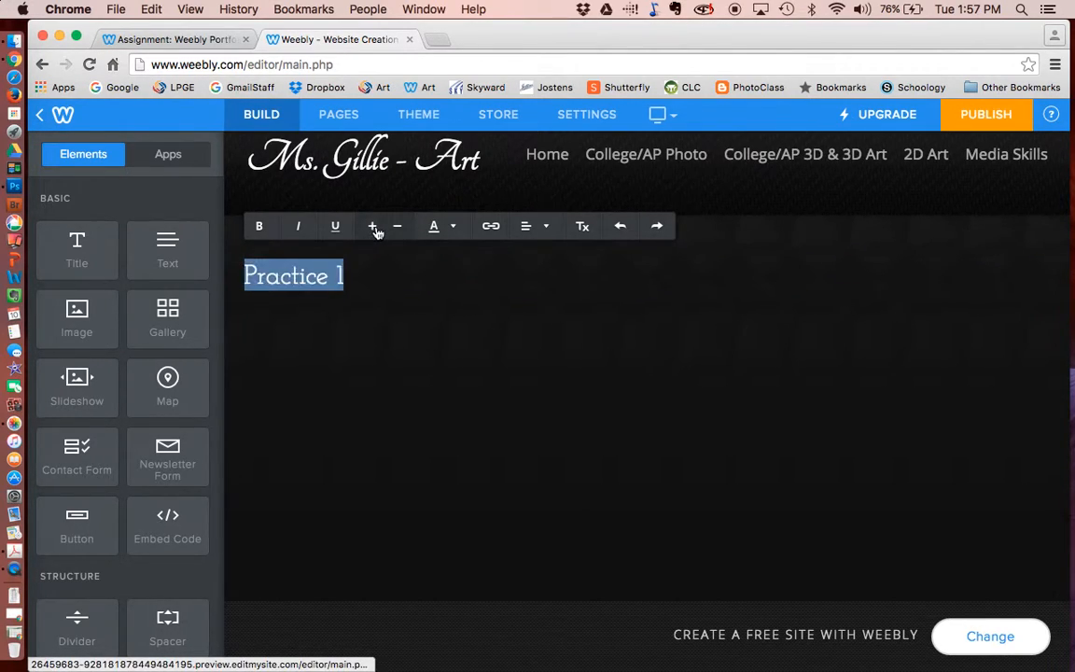
click(453, 229)
click(454, 229)
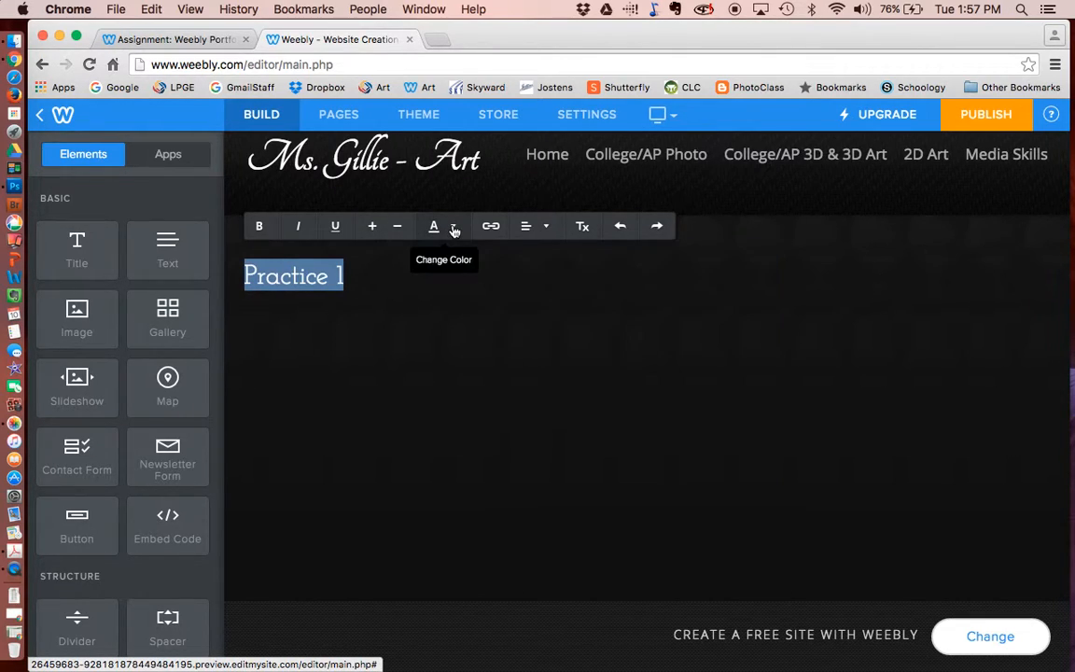
click(584, 228)
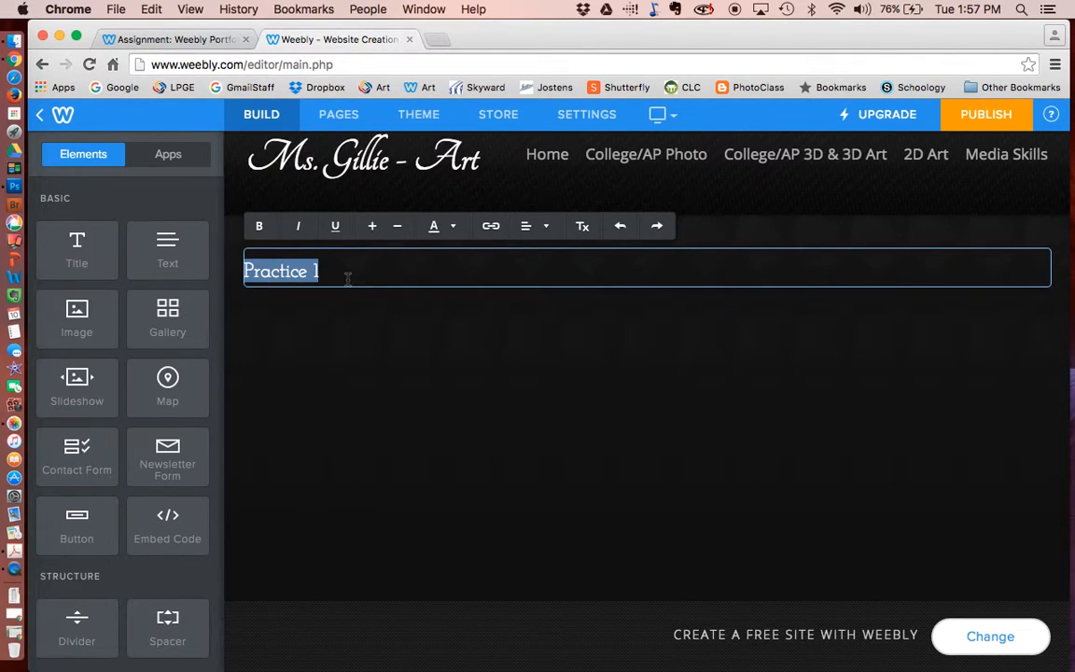
- Add a text block reading 'test' beneath the Practice 1 title
drag(160, 250, 319, 365)
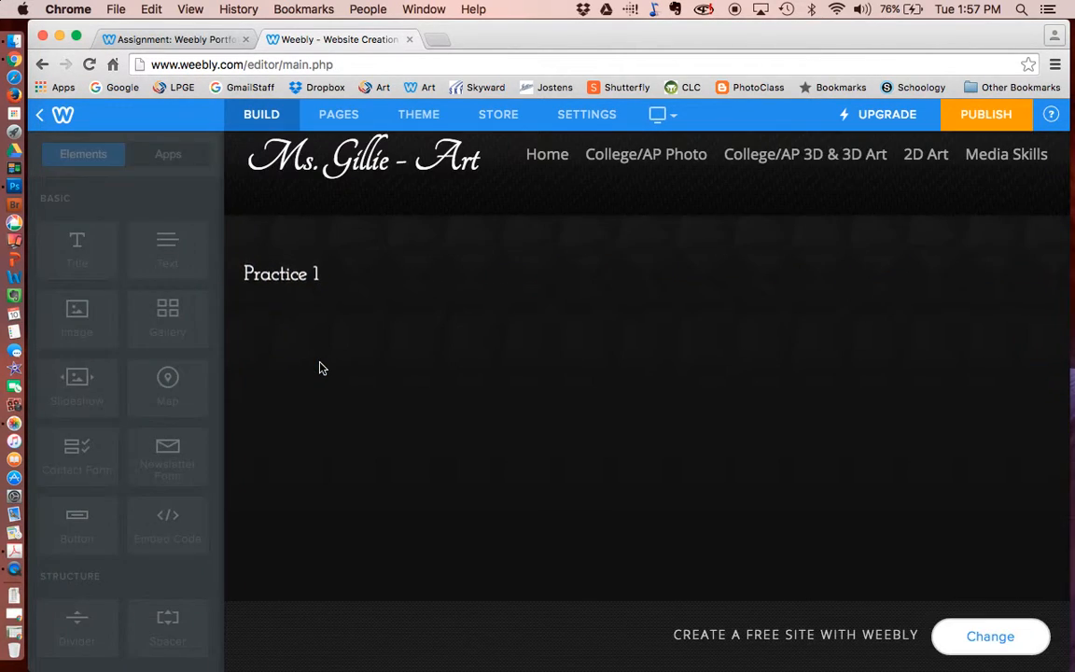
click(360, 307)
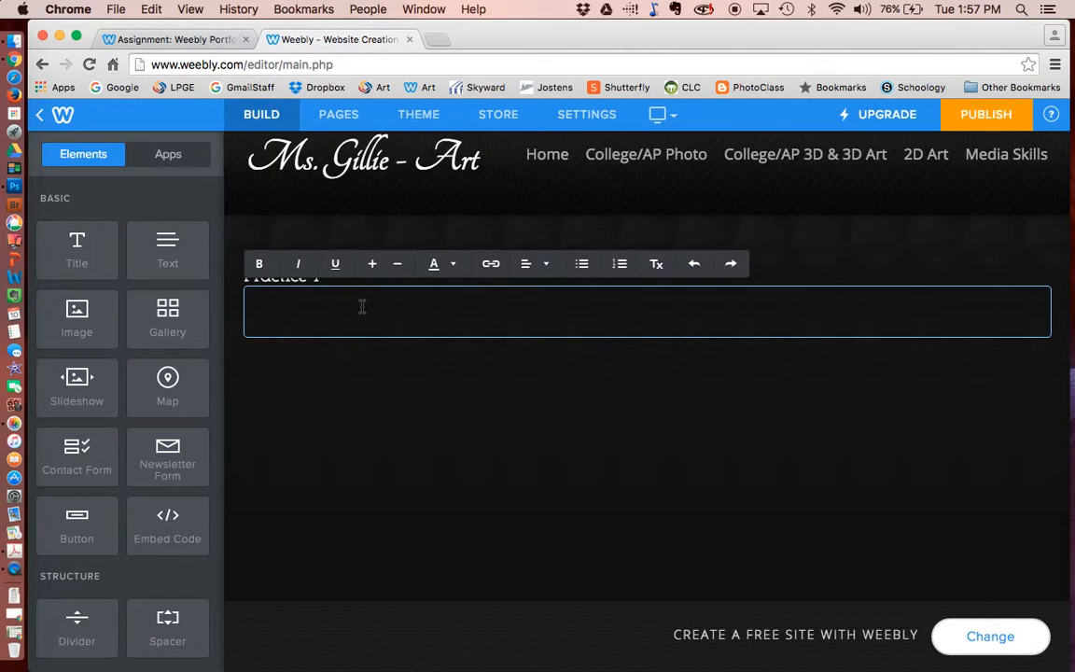
click(496, 455)
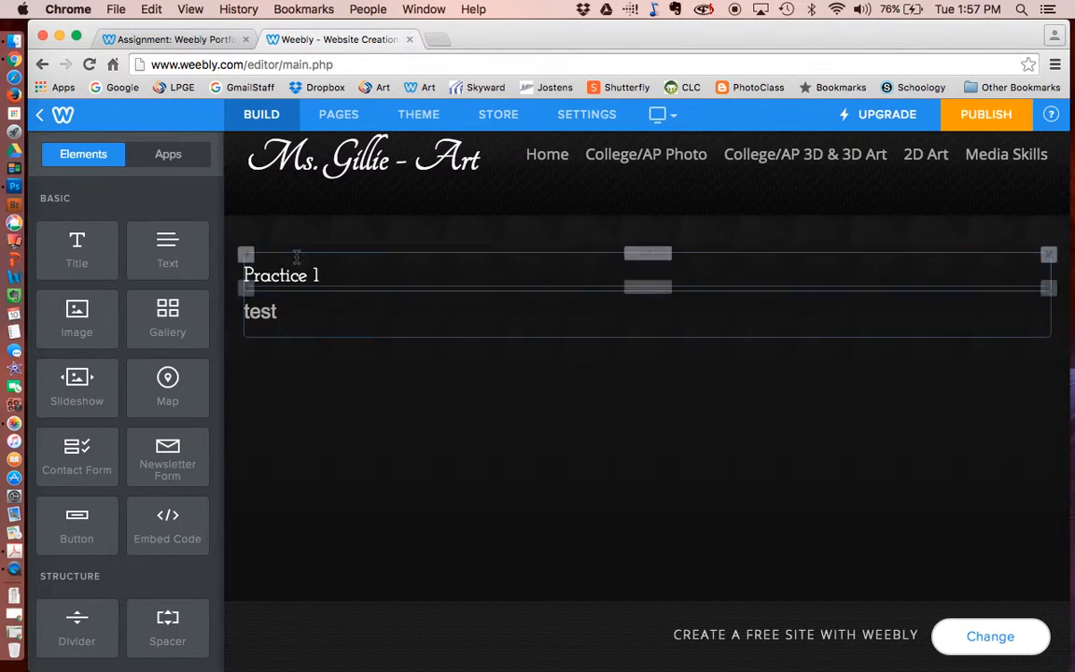
click(418, 114)
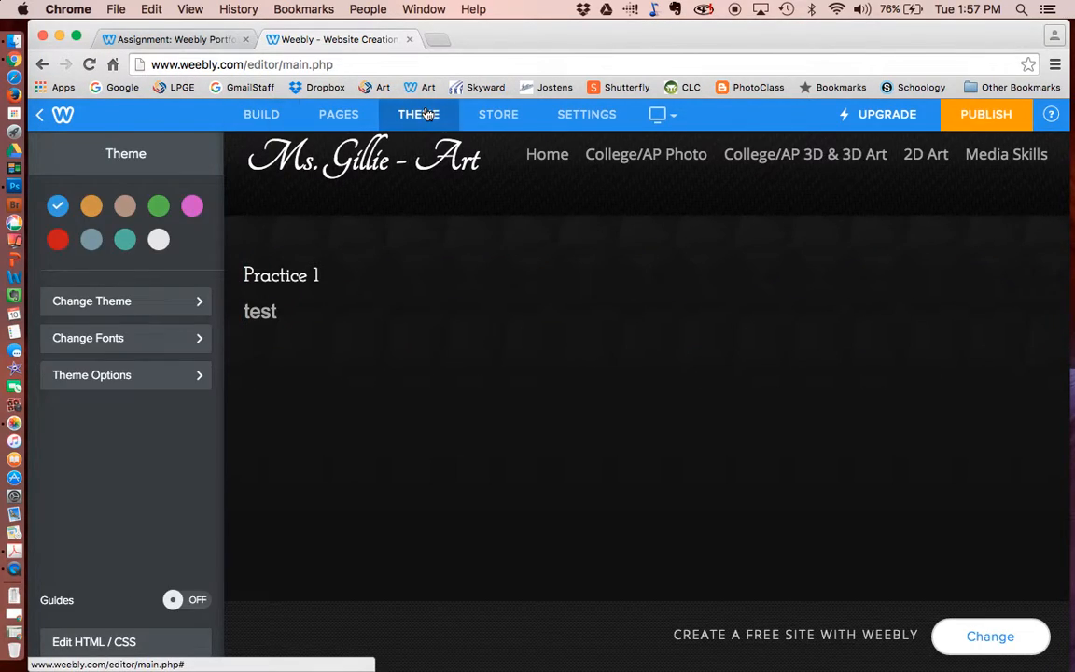
- Try Sagnaw as the paragraph text font, then reset it to Default
click(197, 337)
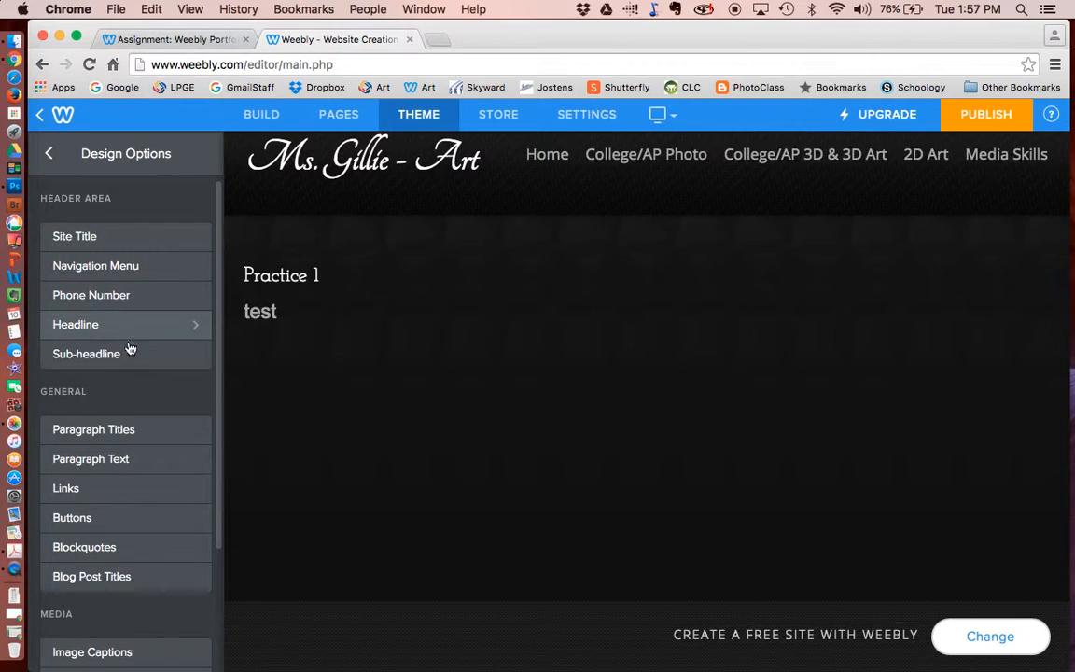
click(131, 459)
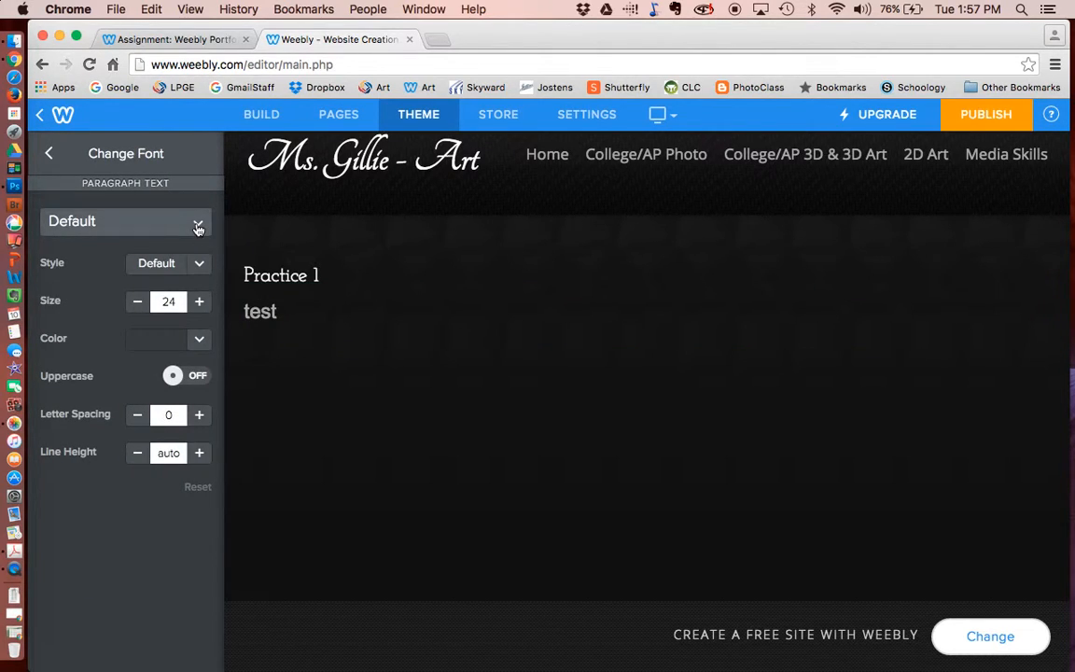
click(198, 229)
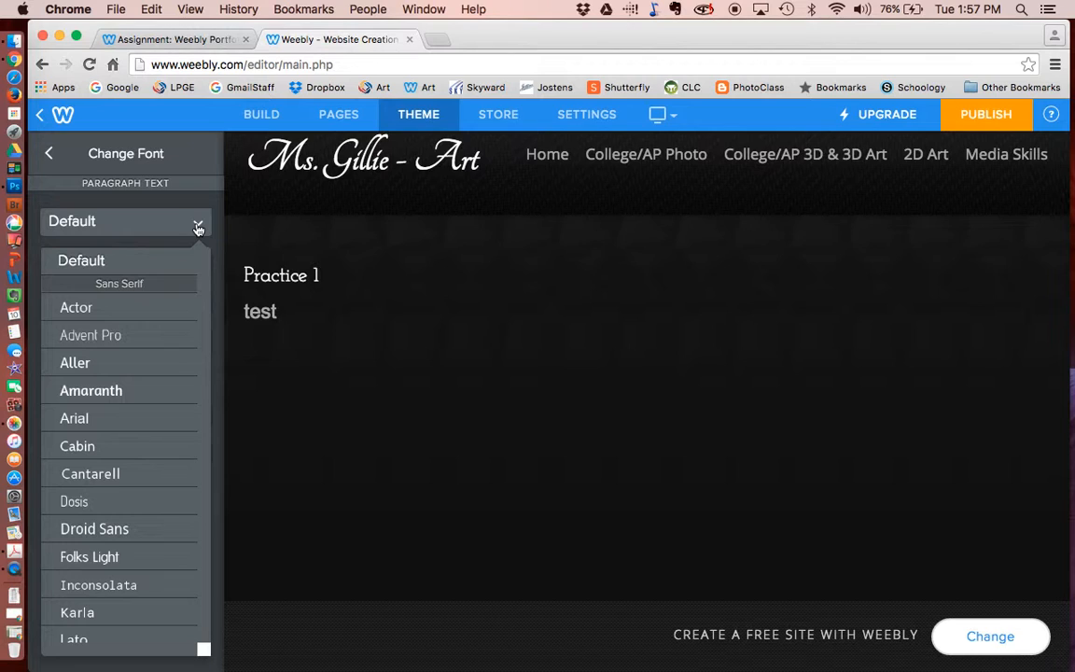
scroll(160, 410, down, 10)
scroll(160, 411, down, 10)
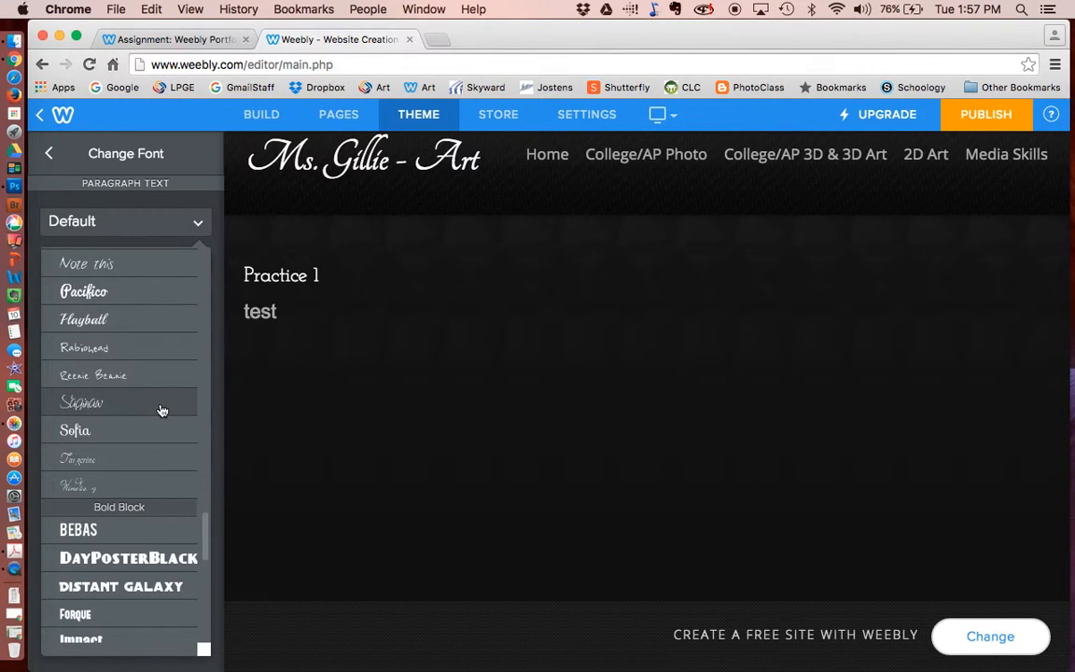
click(161, 410)
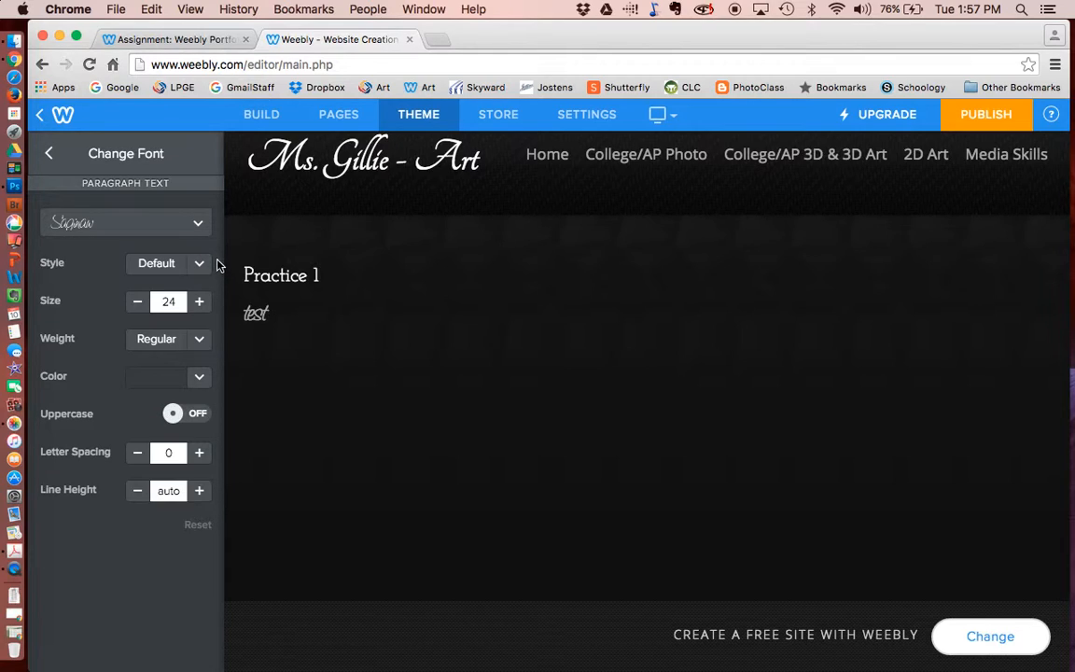
click(193, 225)
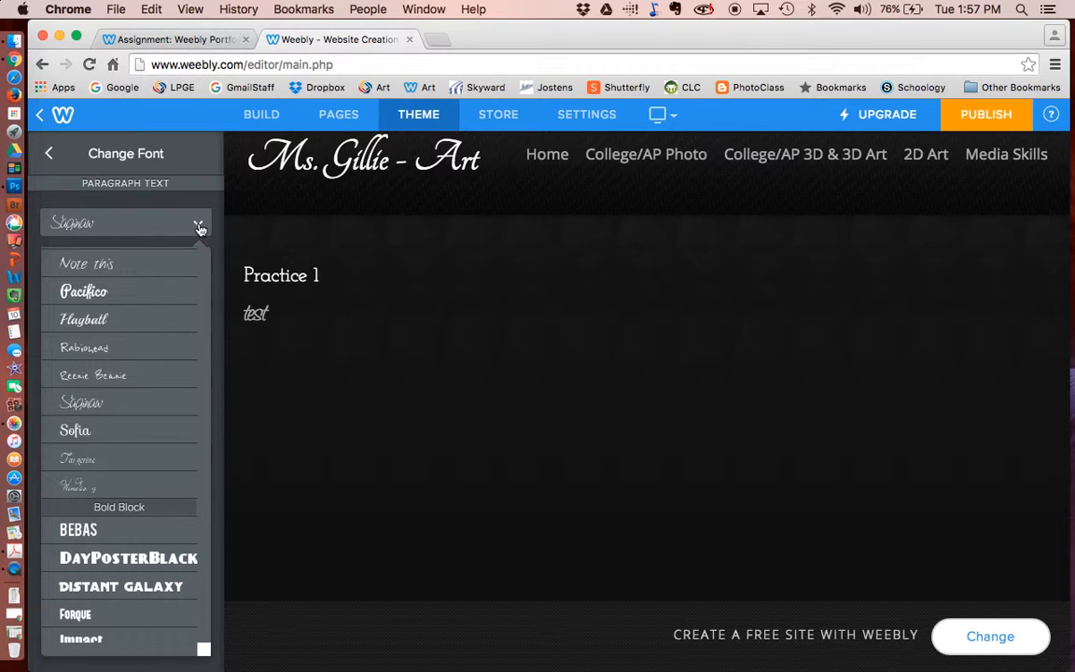
scroll(160, 345, up, 15)
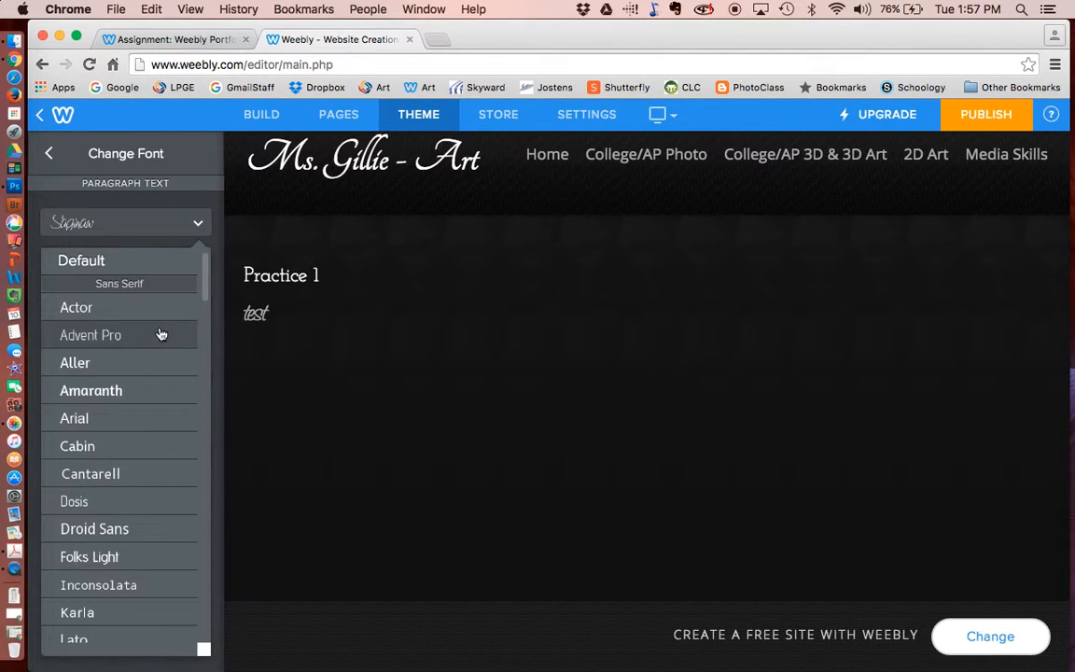
click(159, 261)
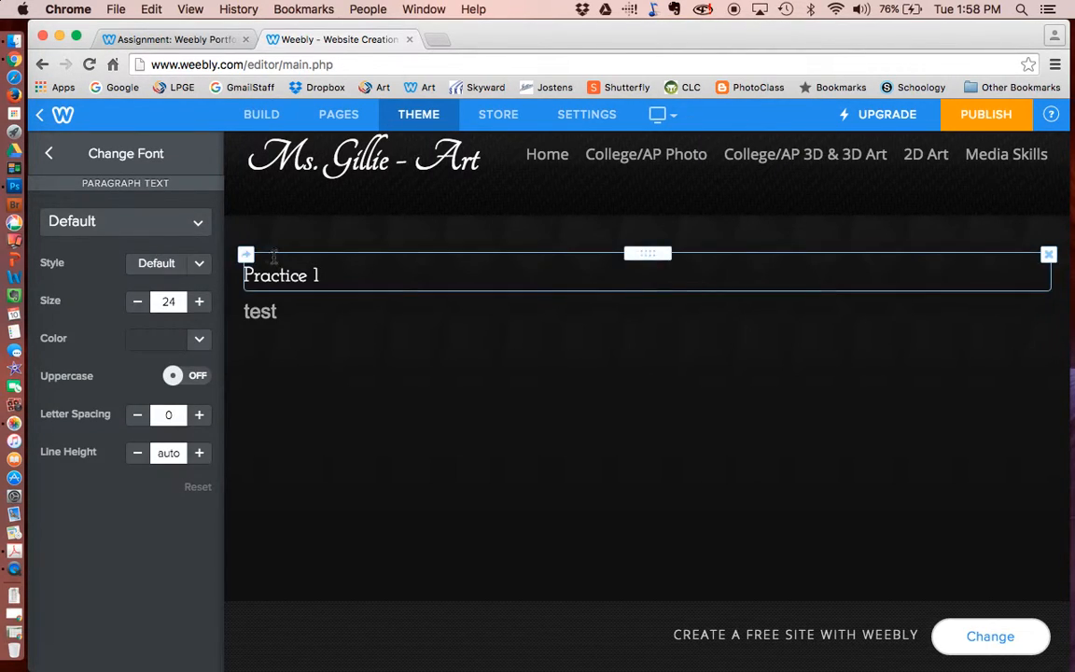
click(49, 157)
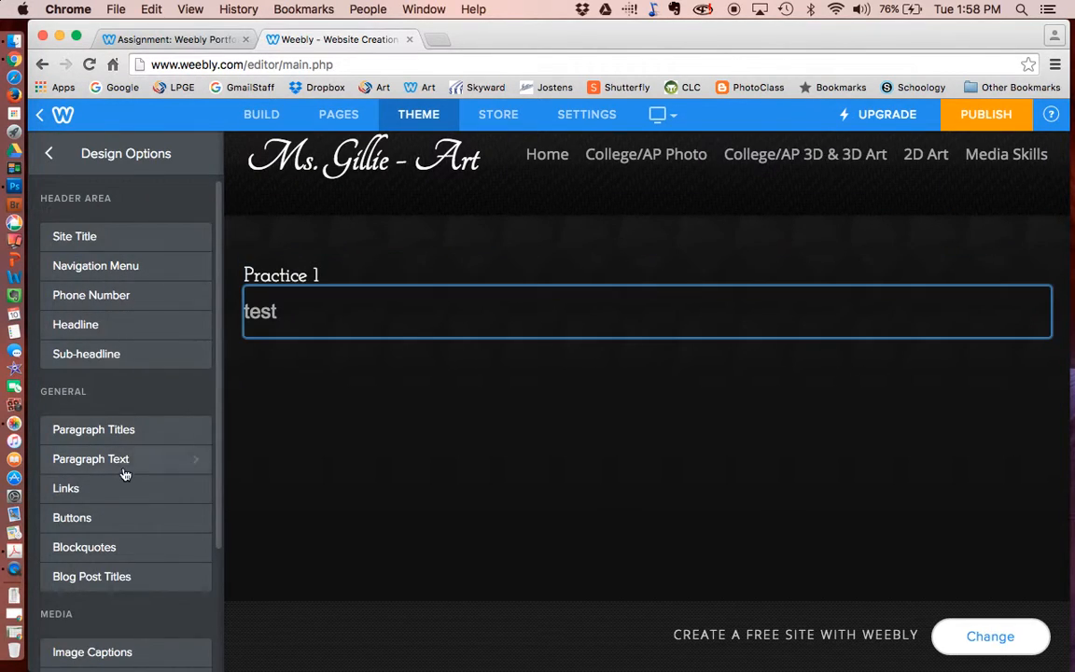
- Set the paragraph titles font to Default and return to the main theme settings
click(195, 430)
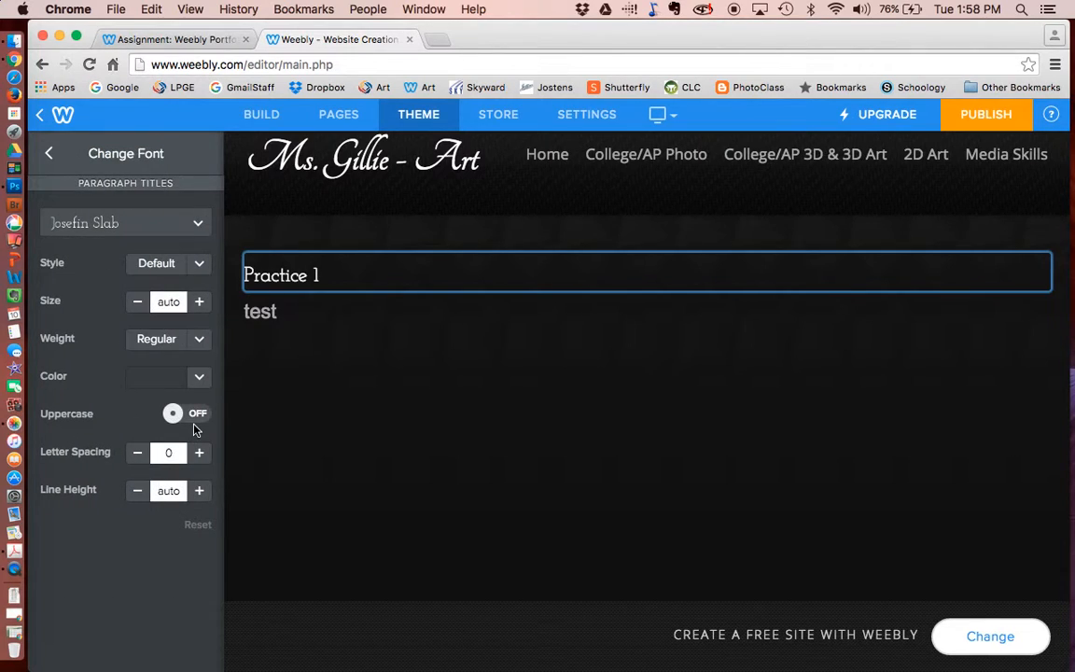
click(199, 226)
click(173, 265)
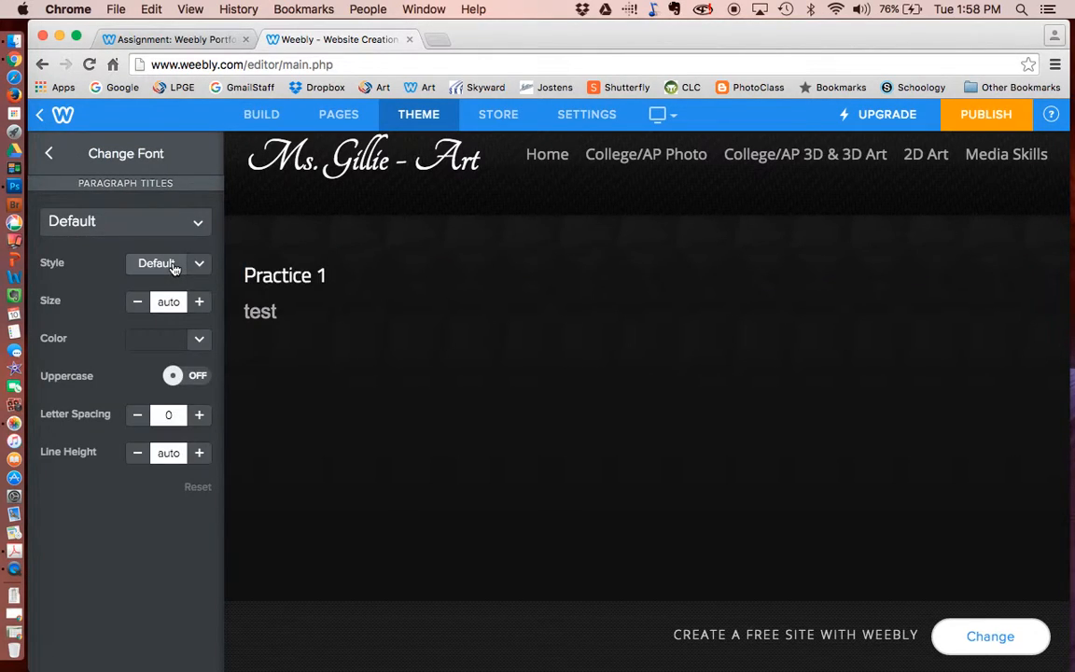
click(49, 155)
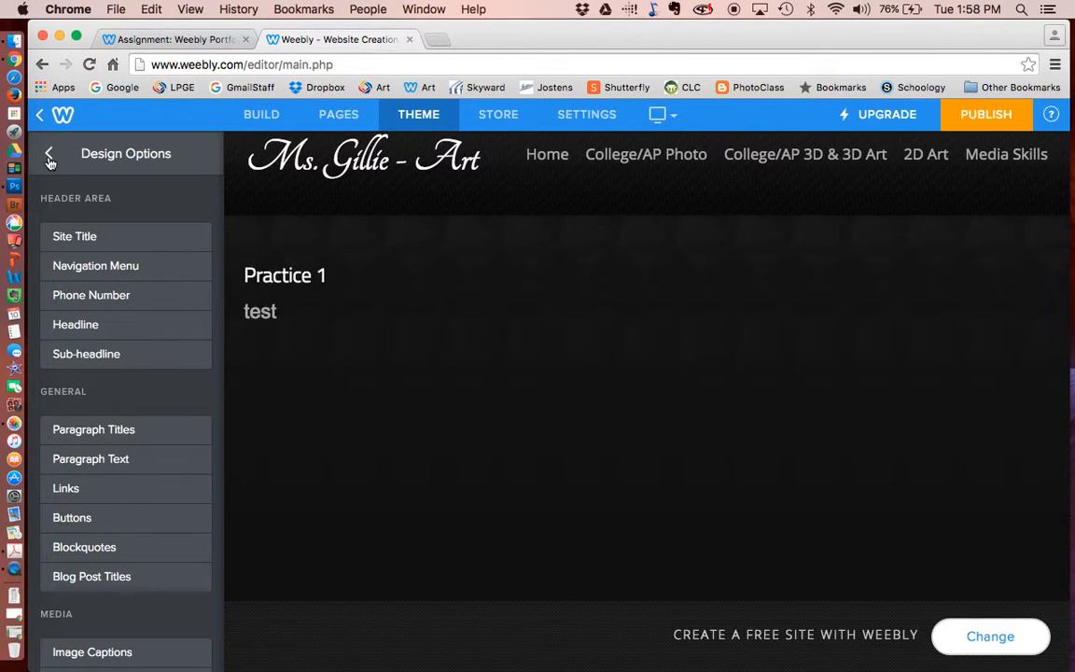
scroll(113, 423, down, 4)
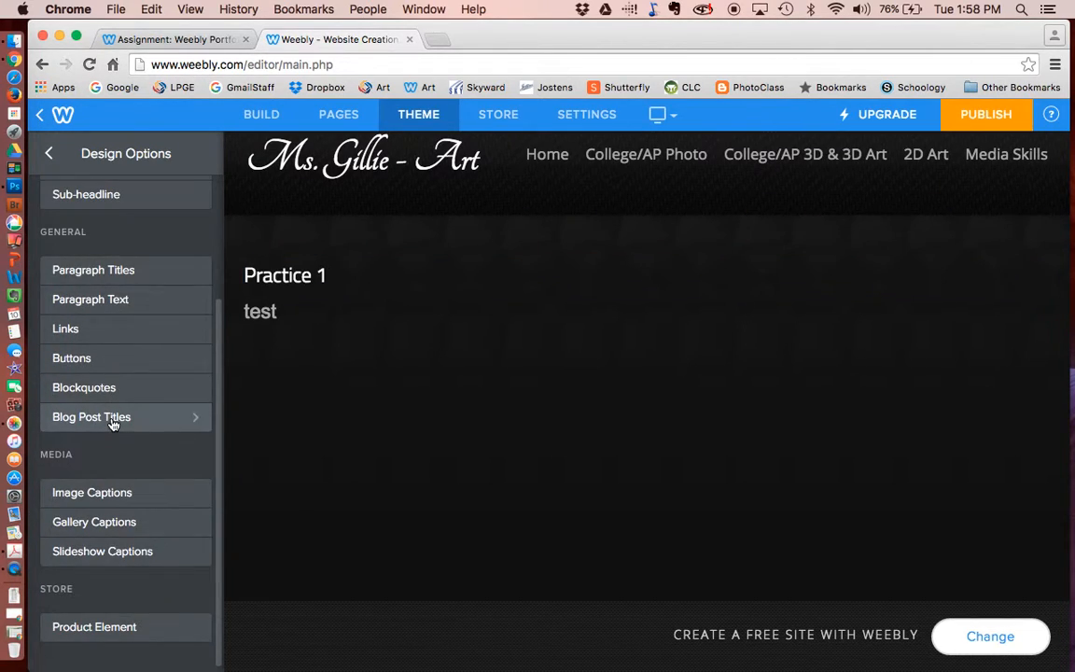
scroll(126, 354, up, 4)
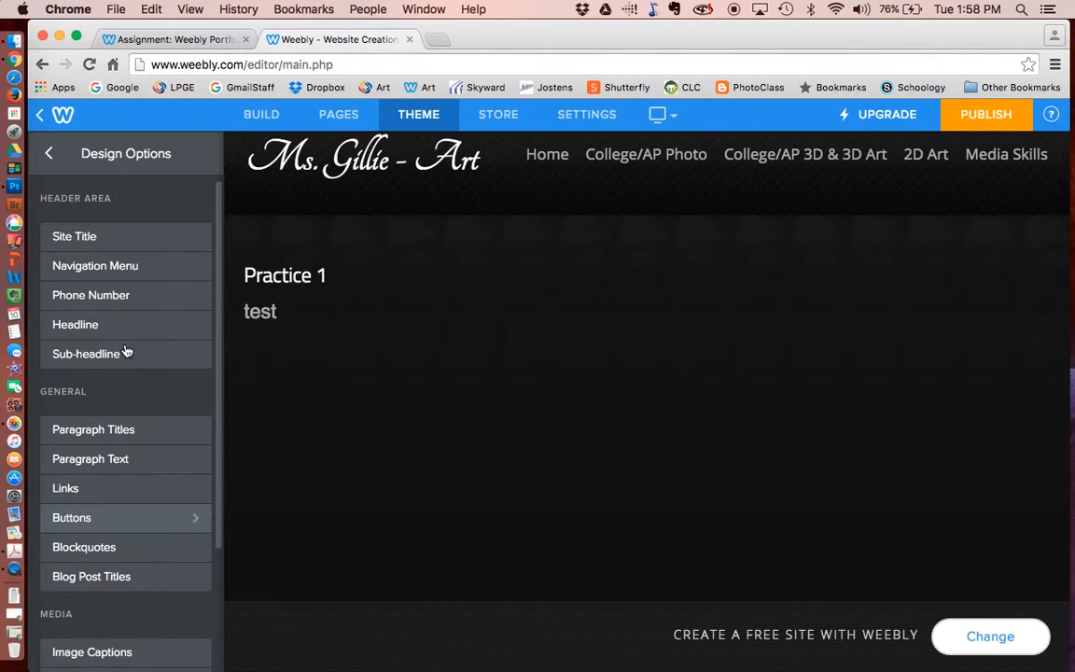
click(46, 154)
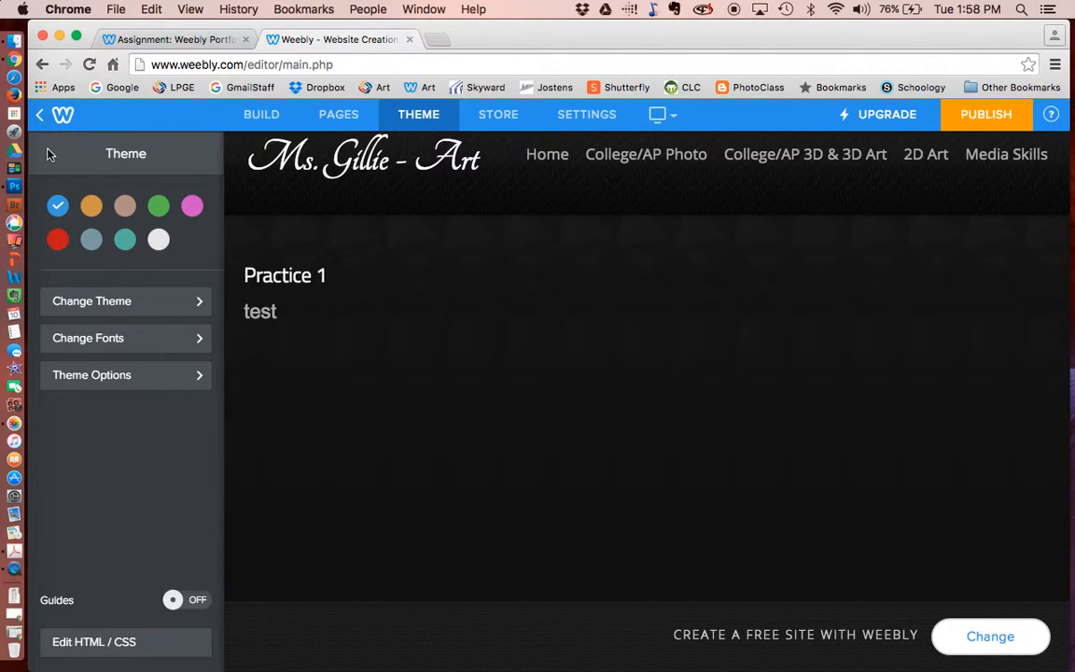
- Add an image block below the test text with the uploaded photo DSCN1530edit copya.jpg
click(264, 115)
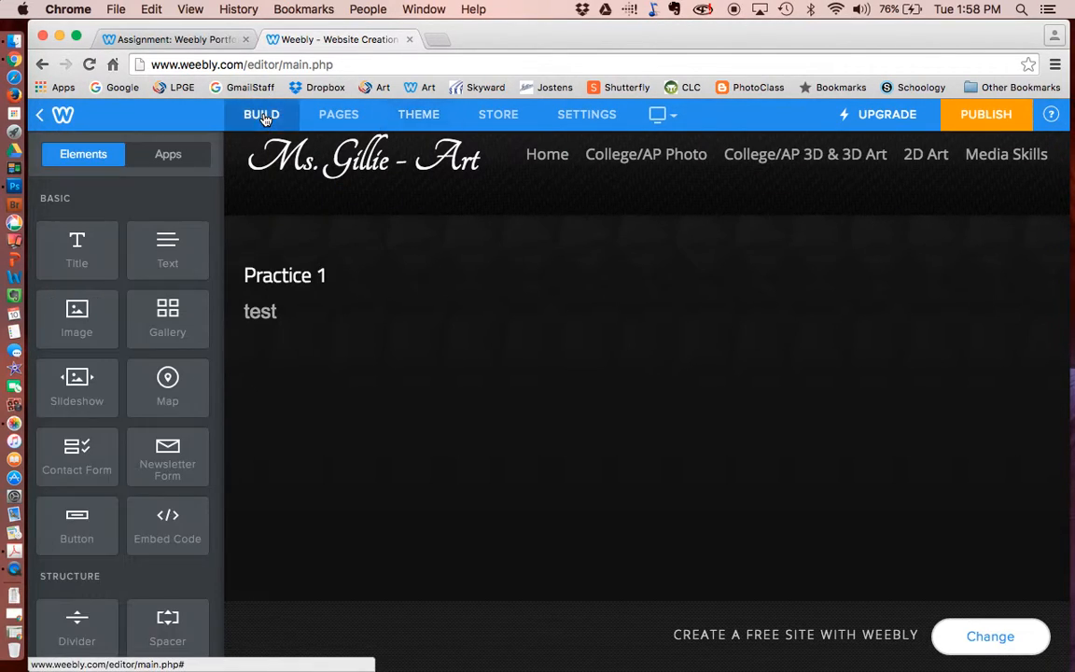
drag(119, 326, 372, 439)
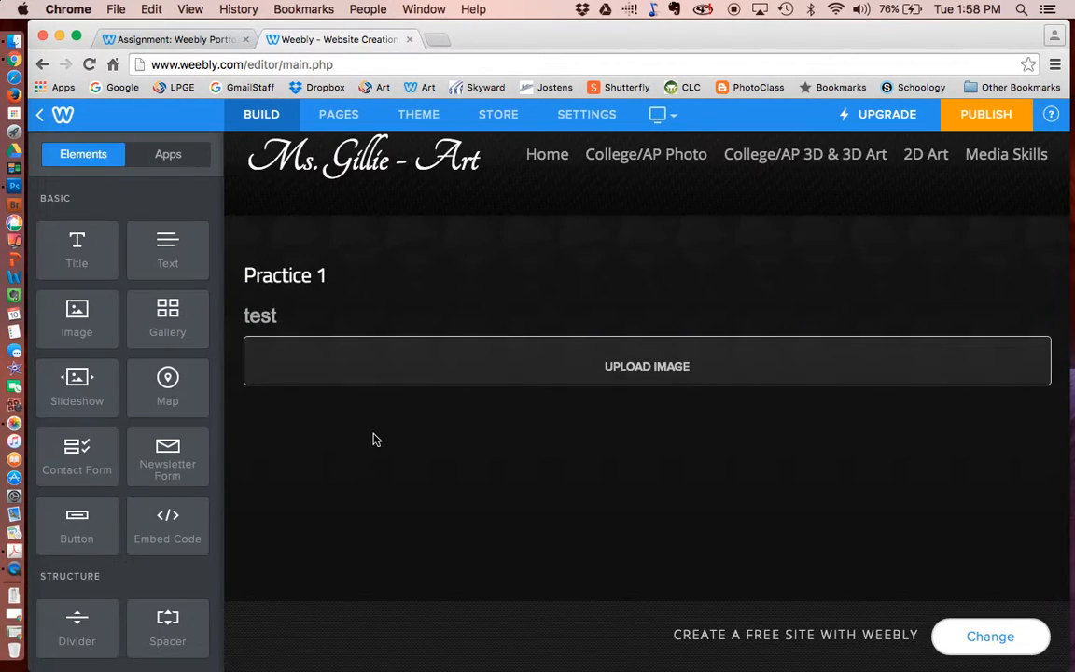
click(648, 425)
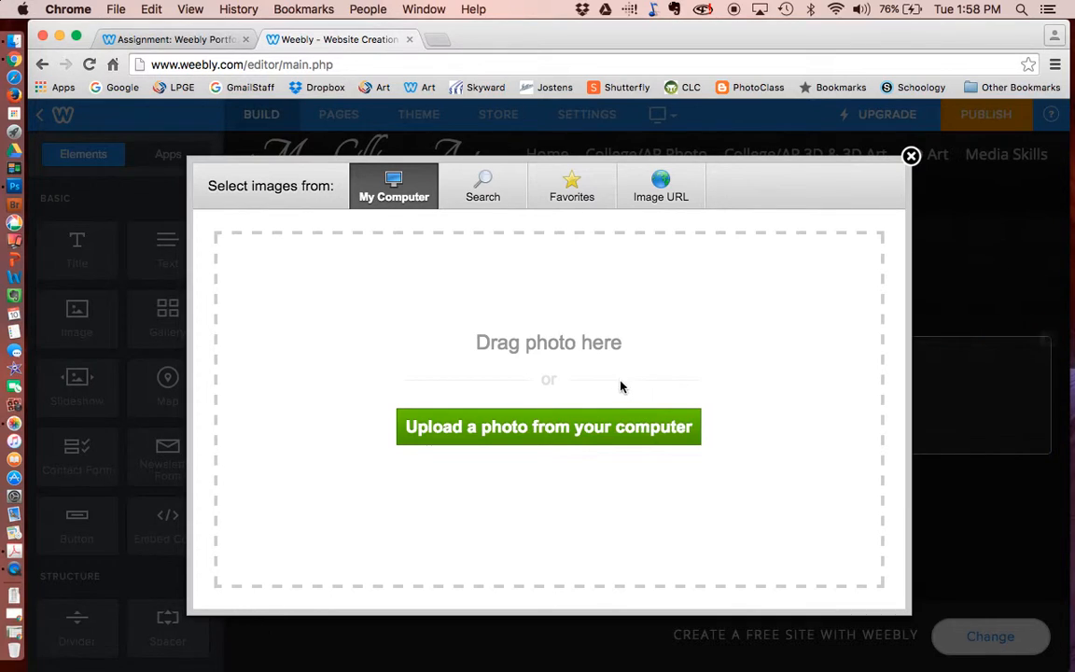
click(588, 427)
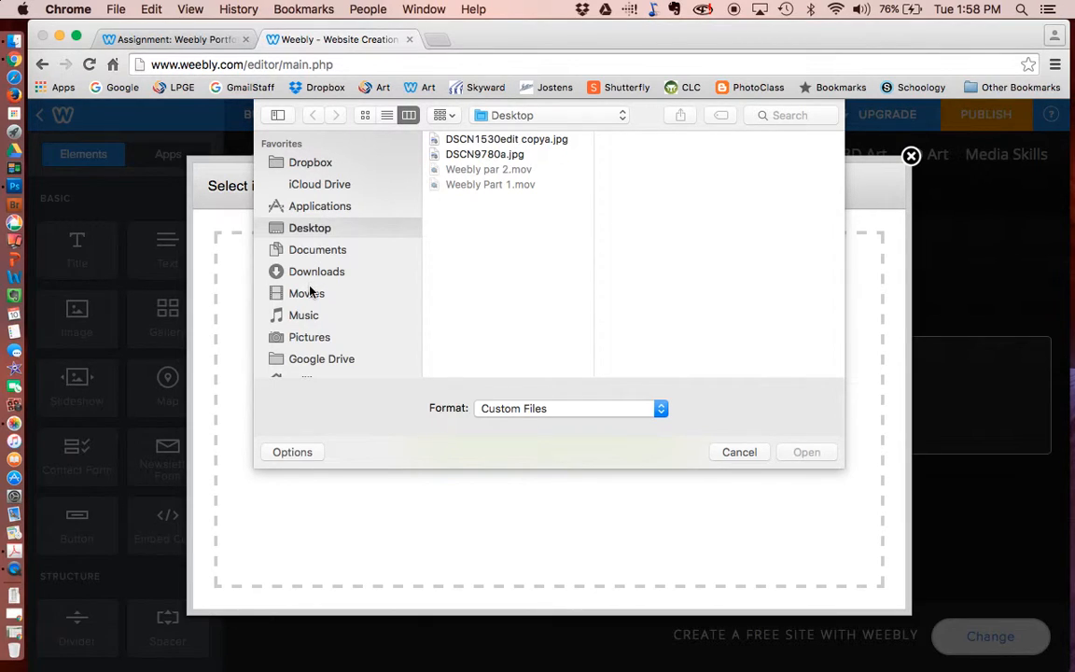
click(504, 142)
click(806, 455)
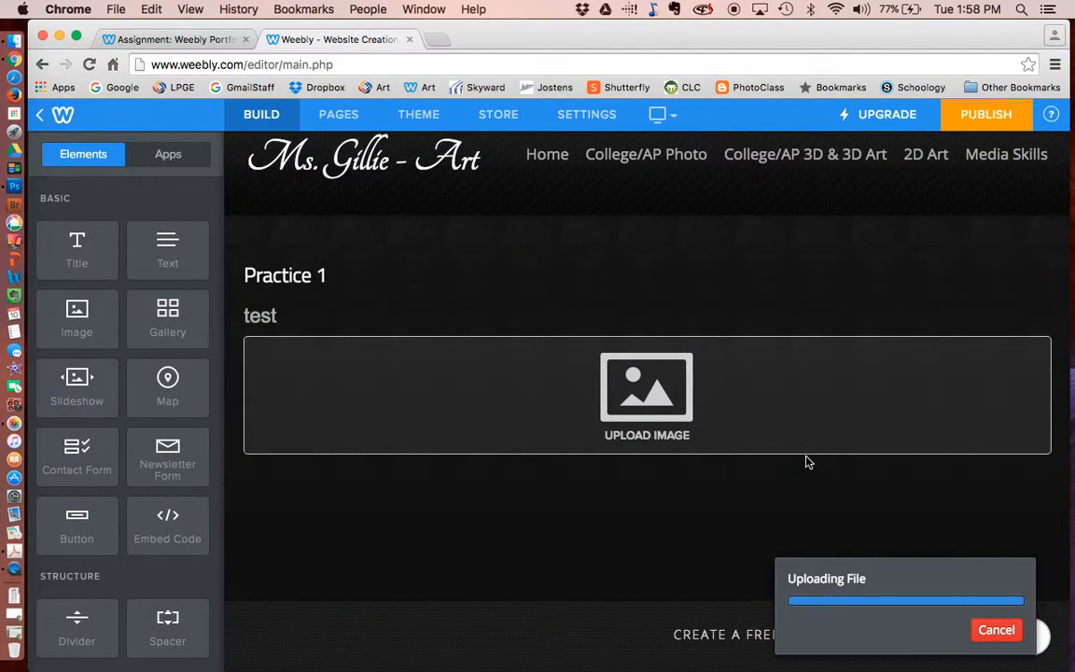
scroll(738, 454, down, 3)
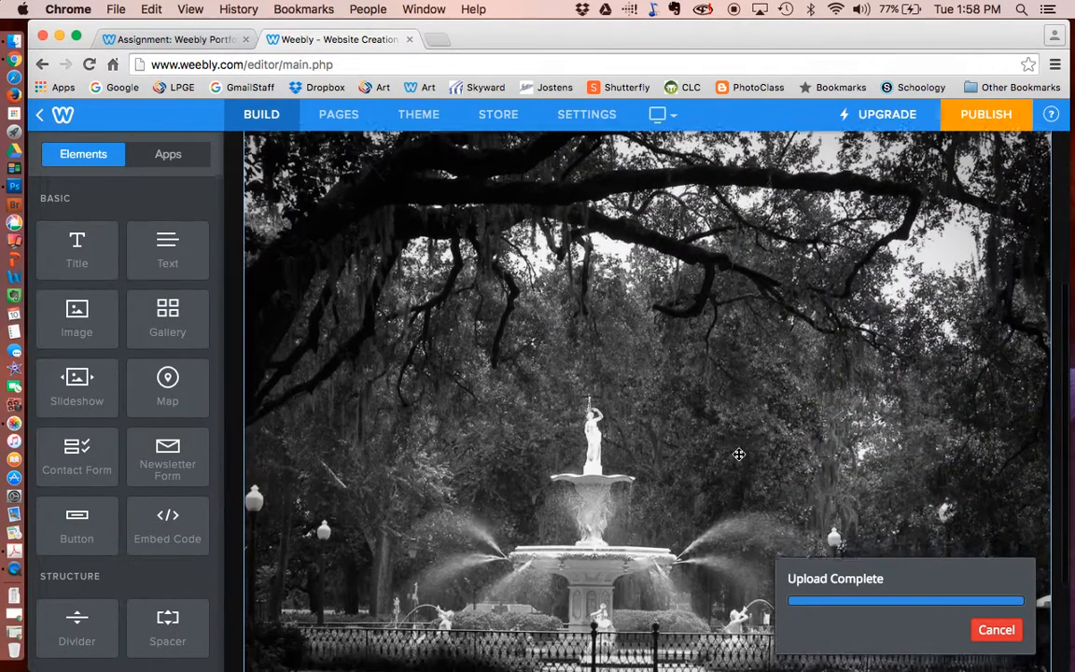
scroll(738, 455, down, 2)
- Add a gallery below the fountain photo holding DSCN1530edit copya.jpg and DSCN9780a.jpg
drag(144, 336, 444, 591)
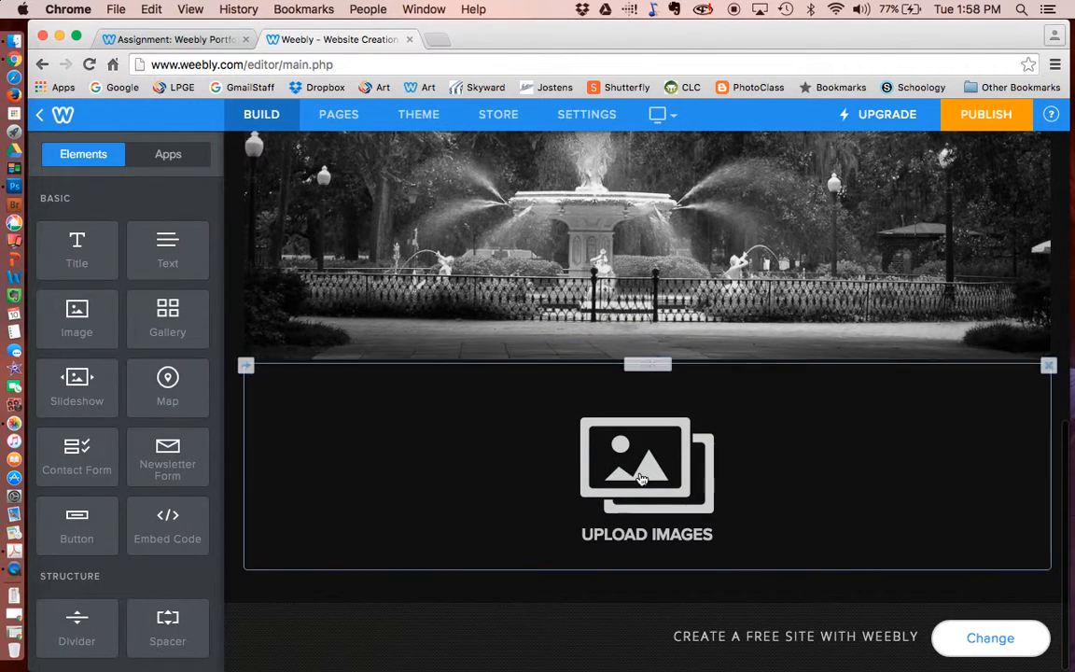
click(641, 479)
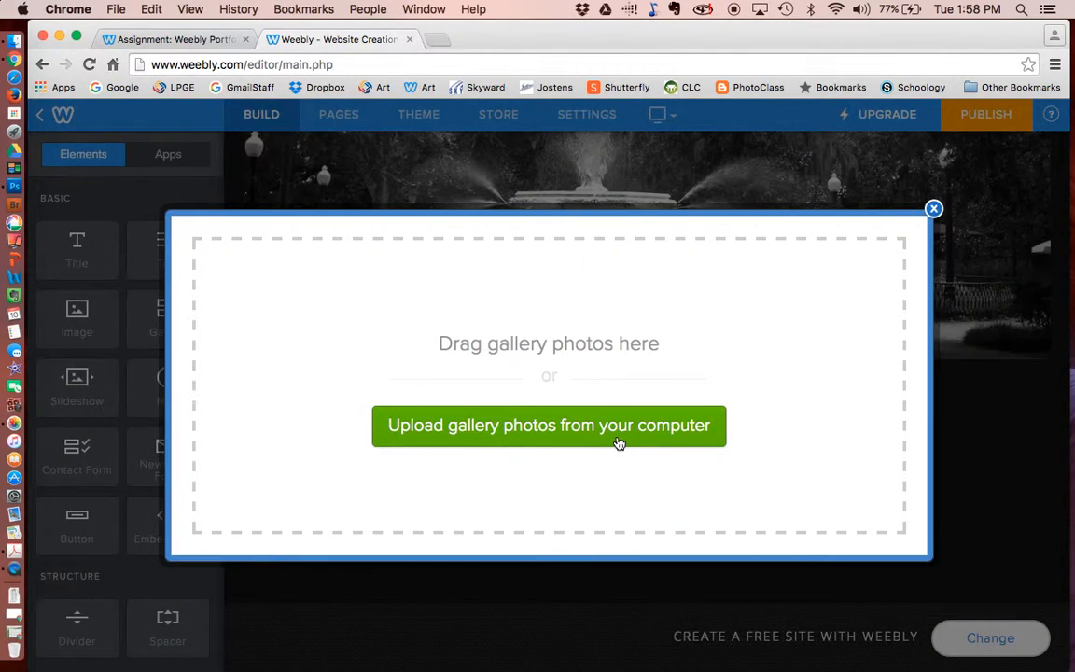
click(618, 442)
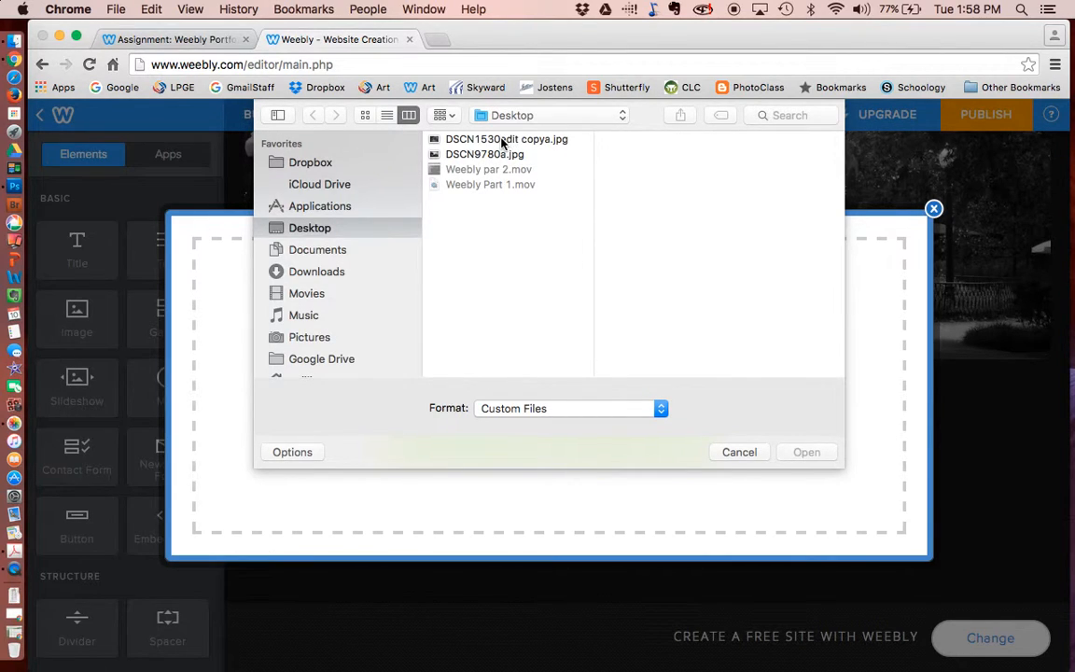
click(502, 139)
shift+click(475, 154)
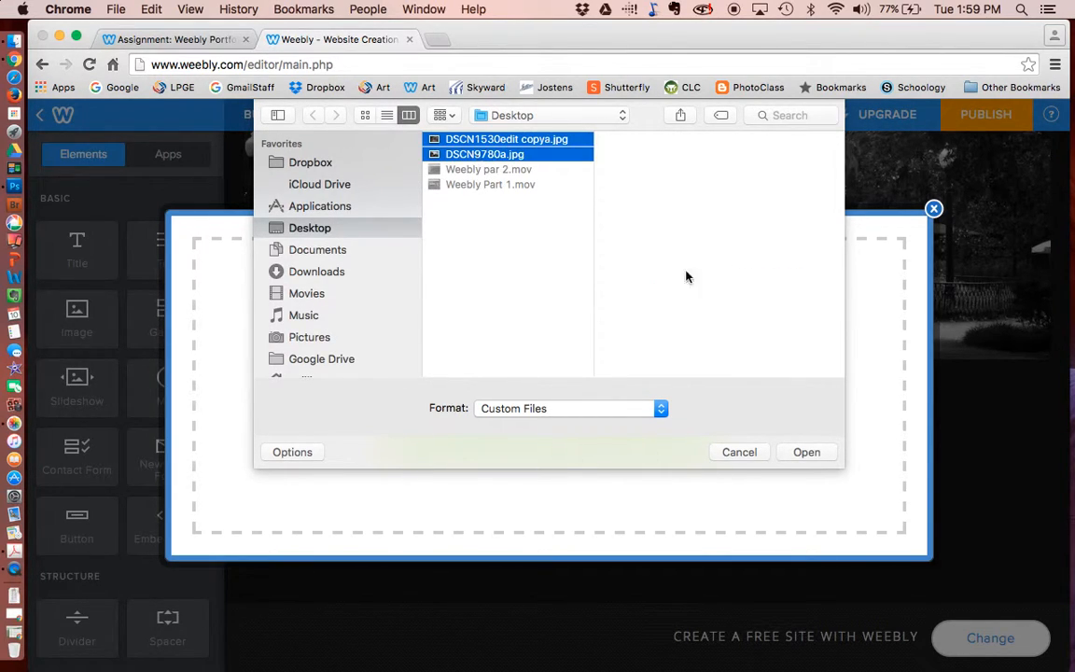
click(805, 451)
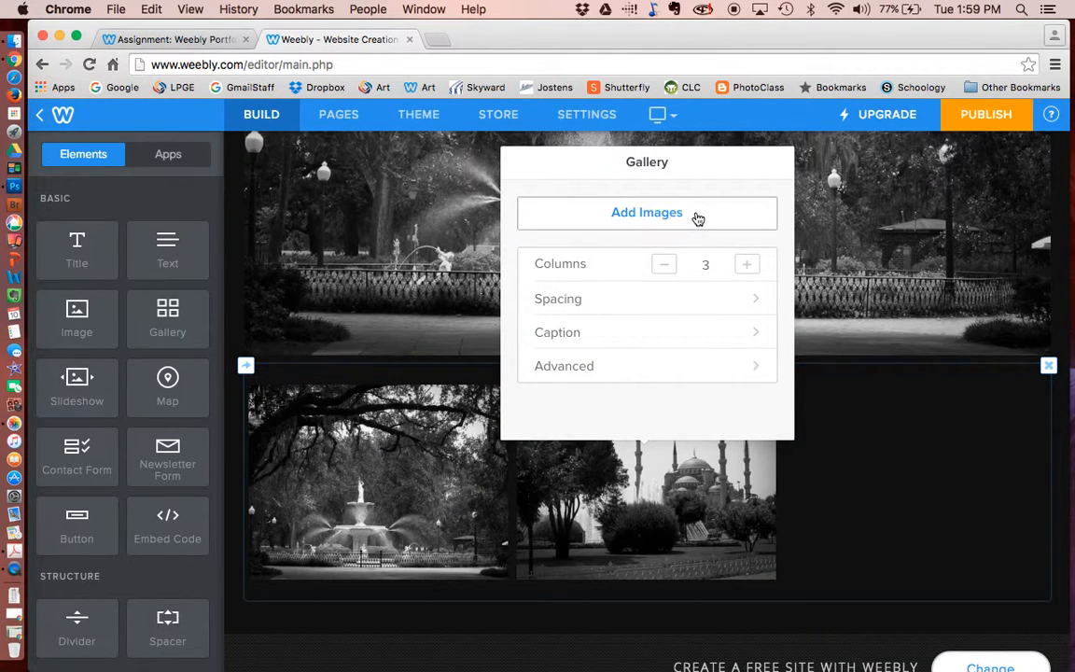
- Set the gallery to 2 columns and look over its Spacing and Advanced settings
click(664, 268)
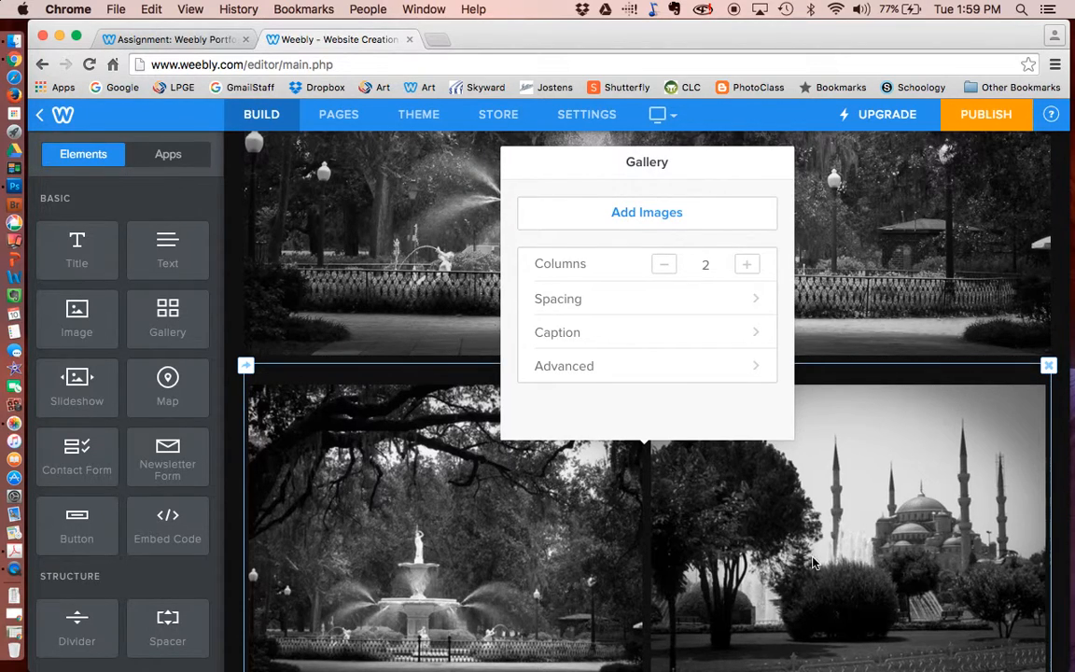
click(757, 301)
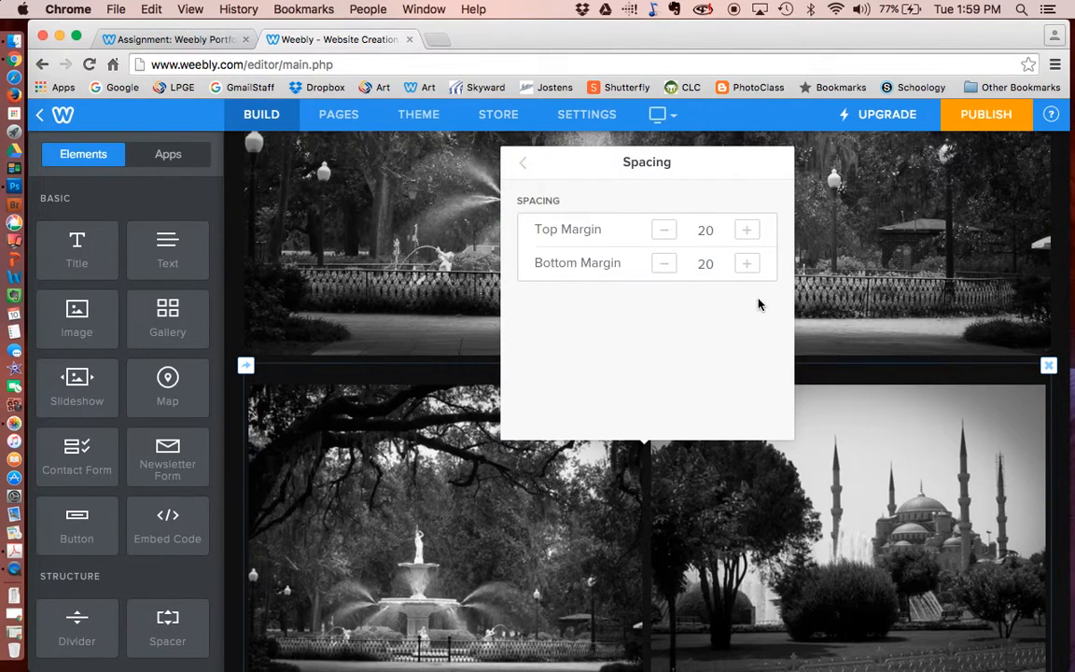
click(521, 162)
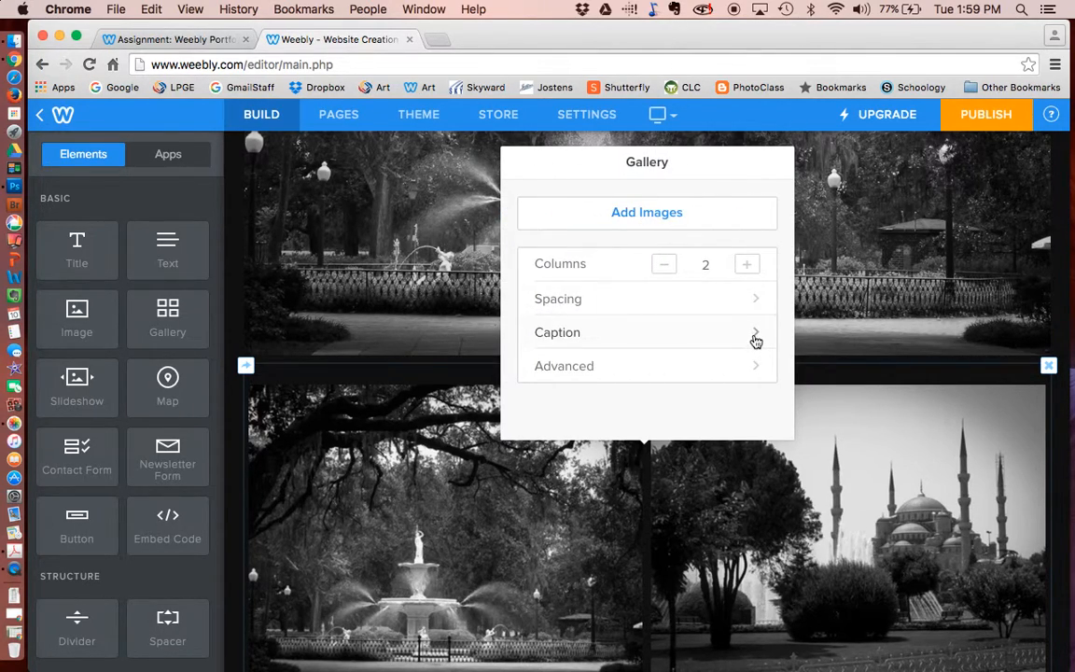
click(754, 366)
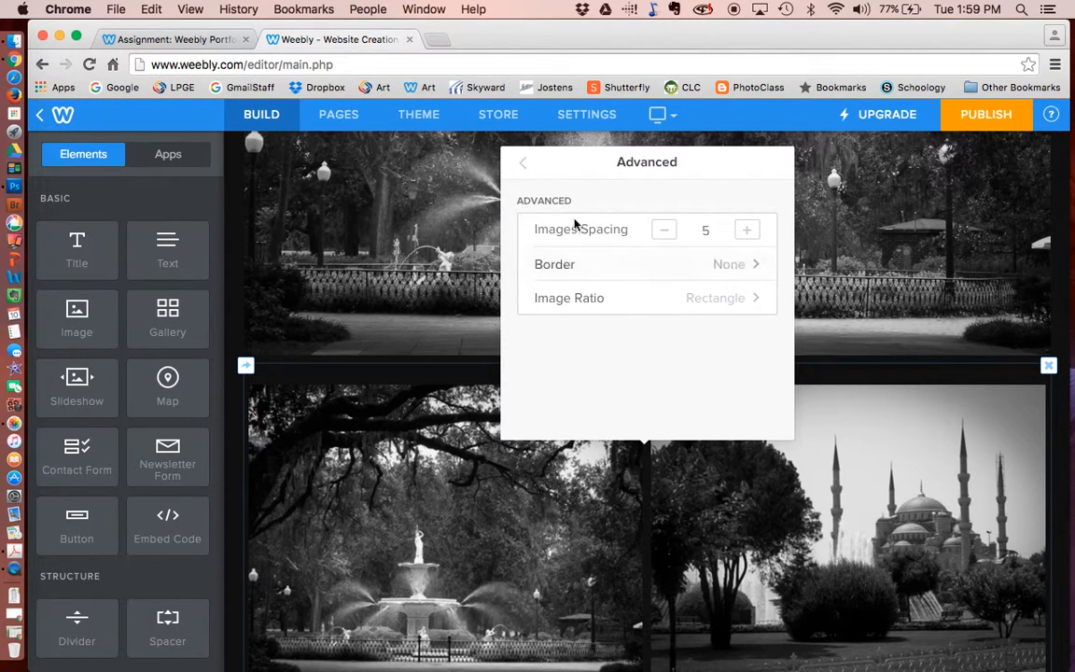
- Upload DSC_0097a.jpg from Dropbox's my favorite photos folder as the gallery's third image
click(523, 163)
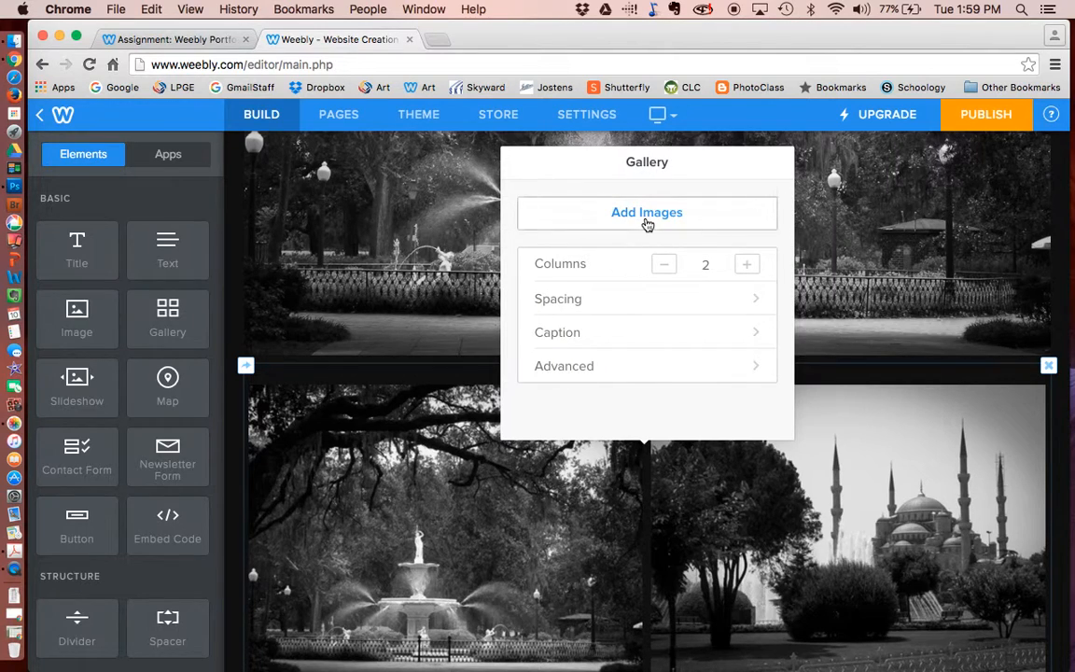
click(646, 213)
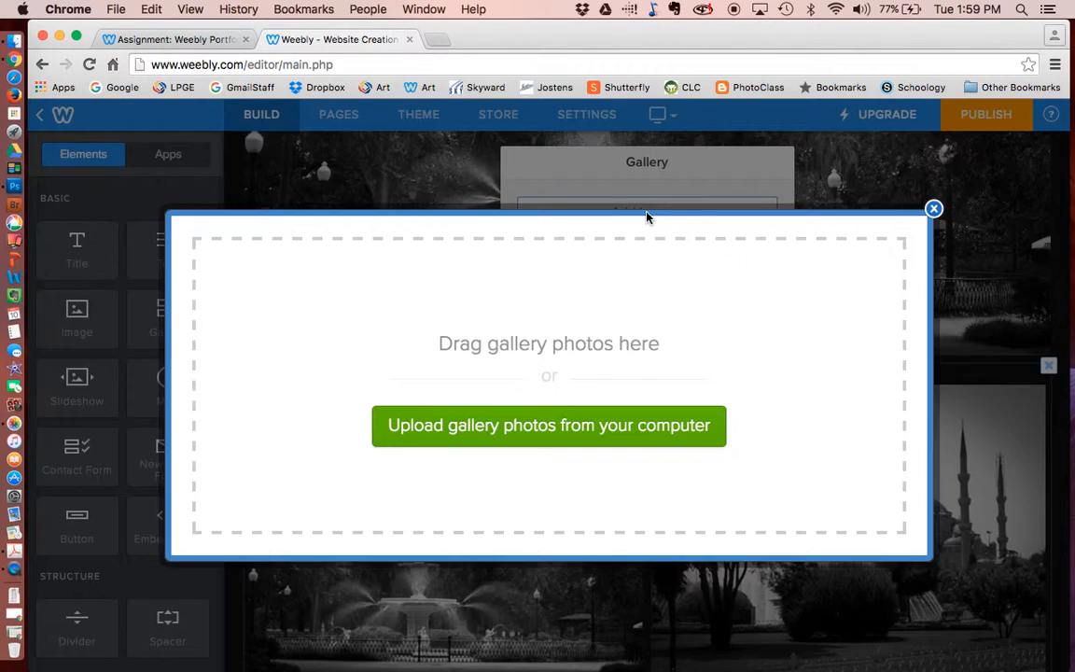
click(554, 437)
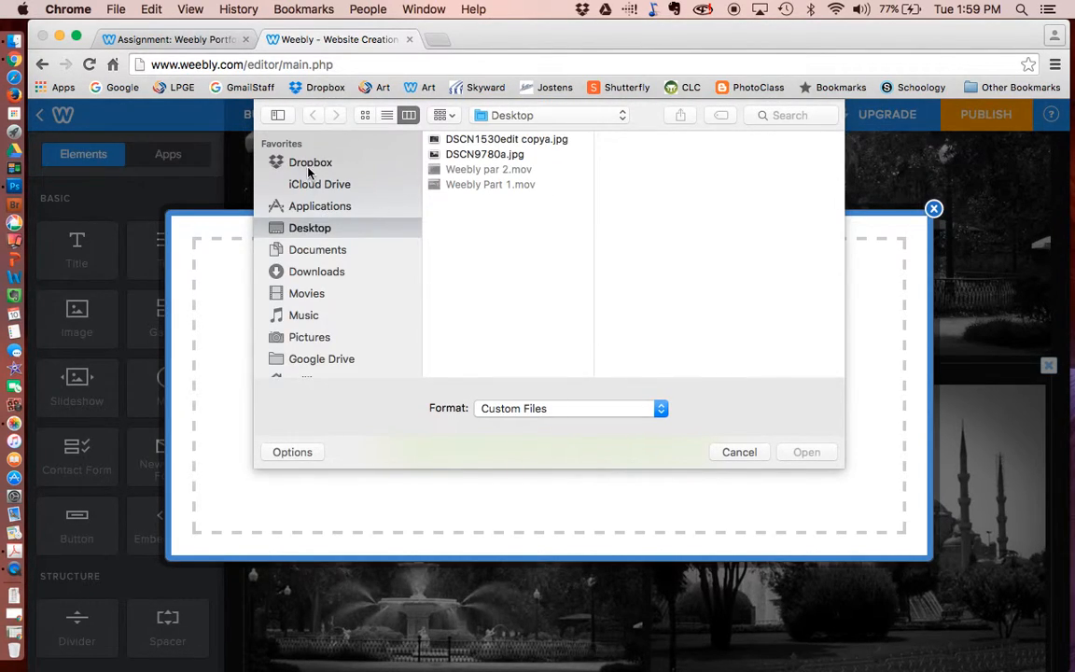
click(310, 165)
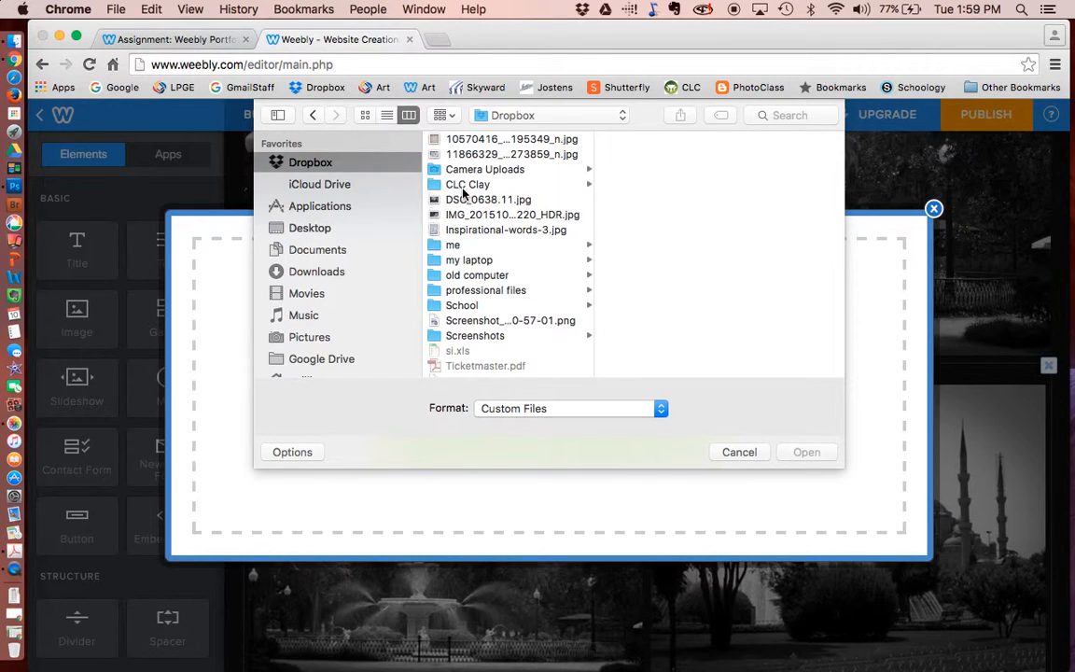
click(474, 262)
click(644, 200)
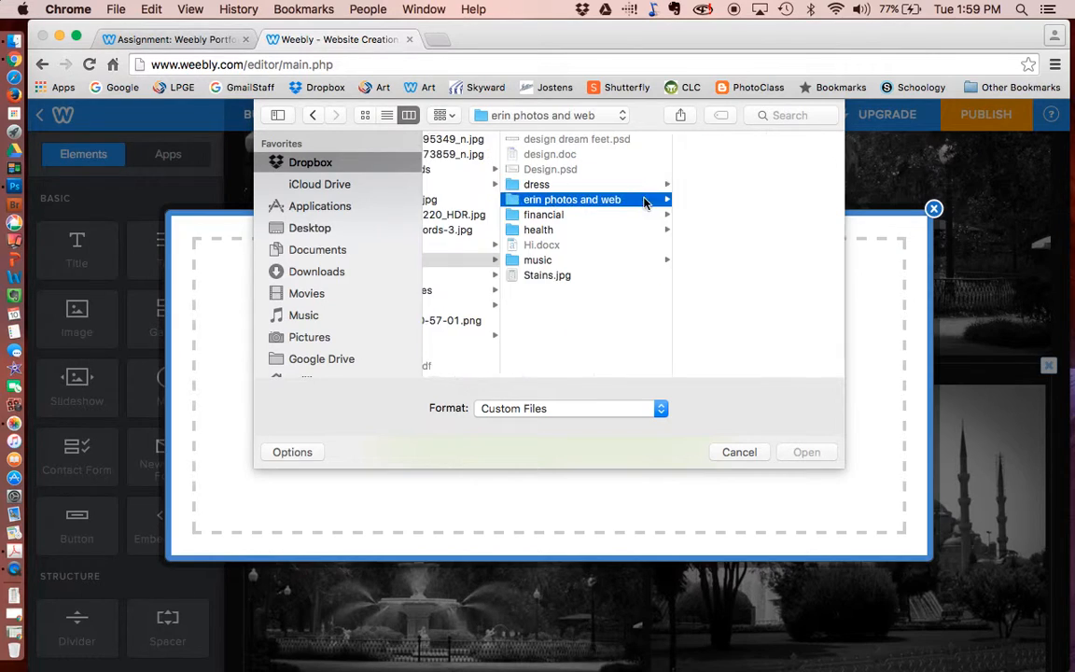
scroll(725, 235, down, 5)
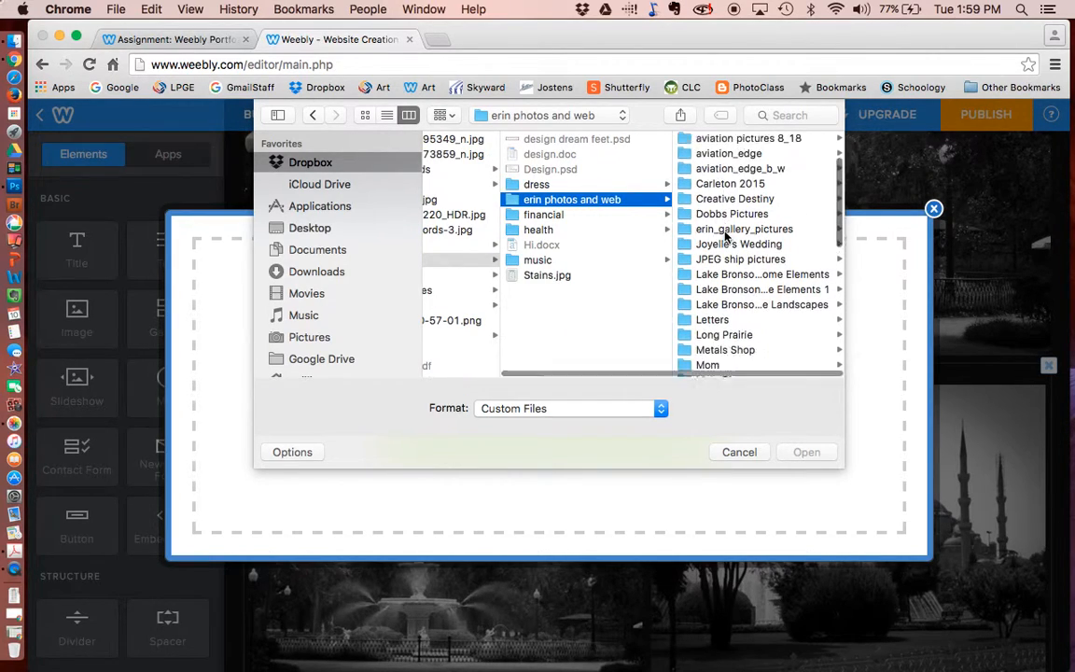
scroll(726, 236, down, 4)
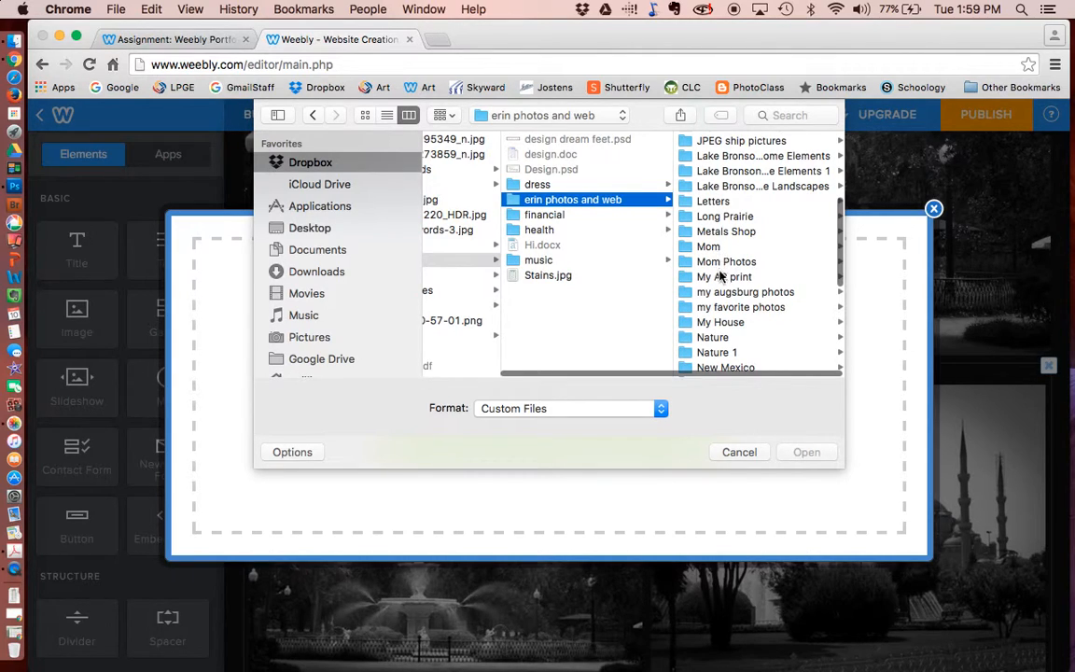
click(721, 309)
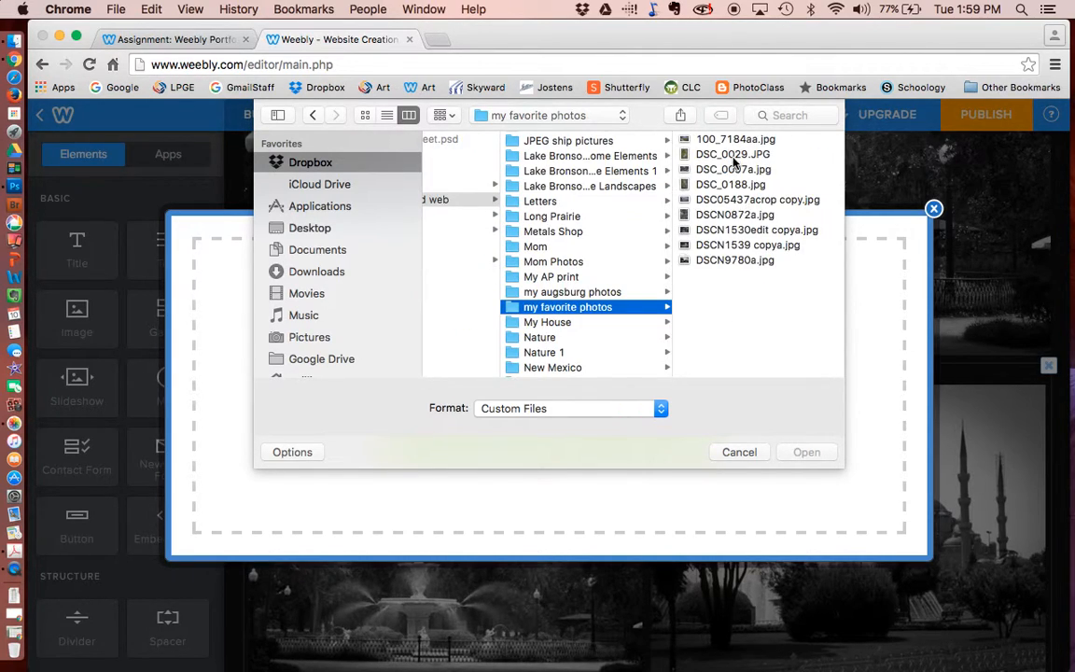
click(724, 169)
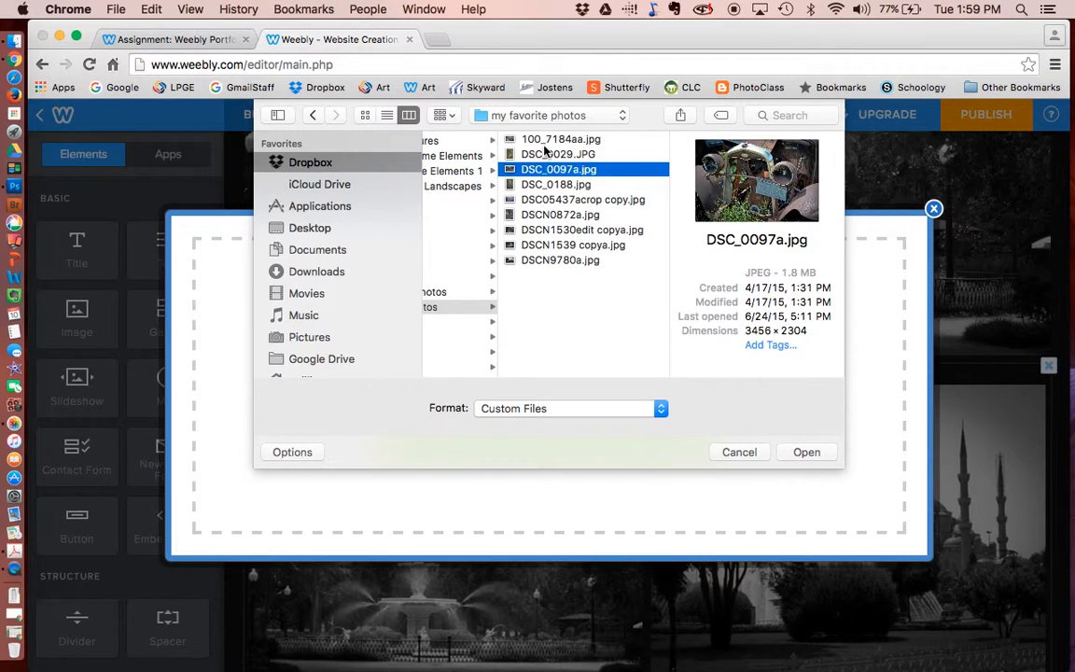
click(558, 157)
click(806, 452)
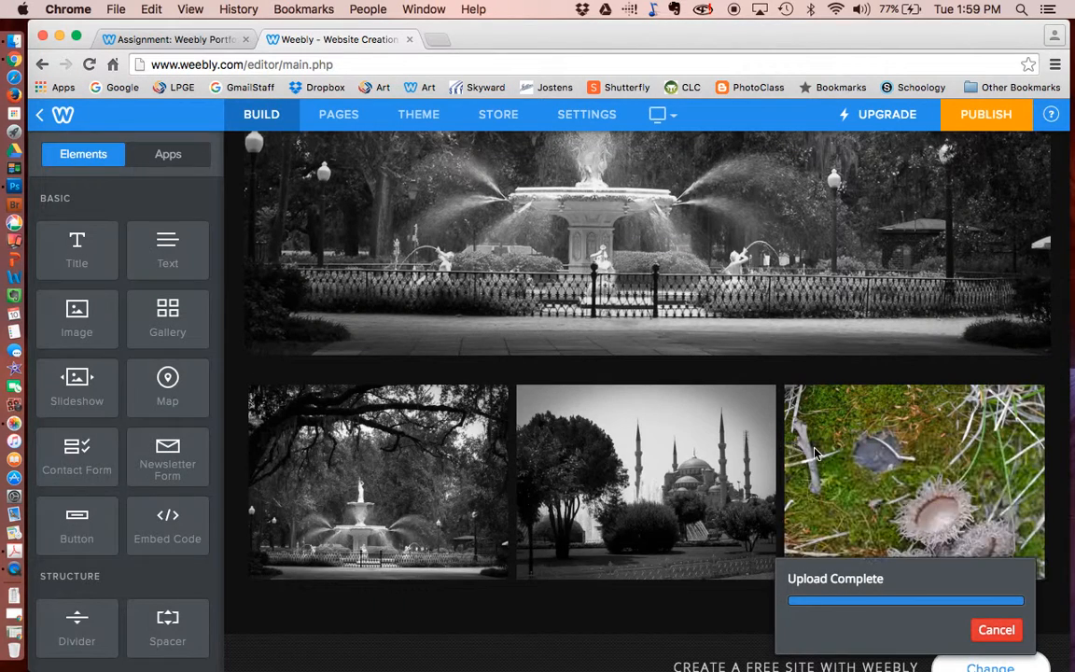
- Try a Square image ratio for the gallery, then settle on None and close its settings
click(939, 464)
click(755, 366)
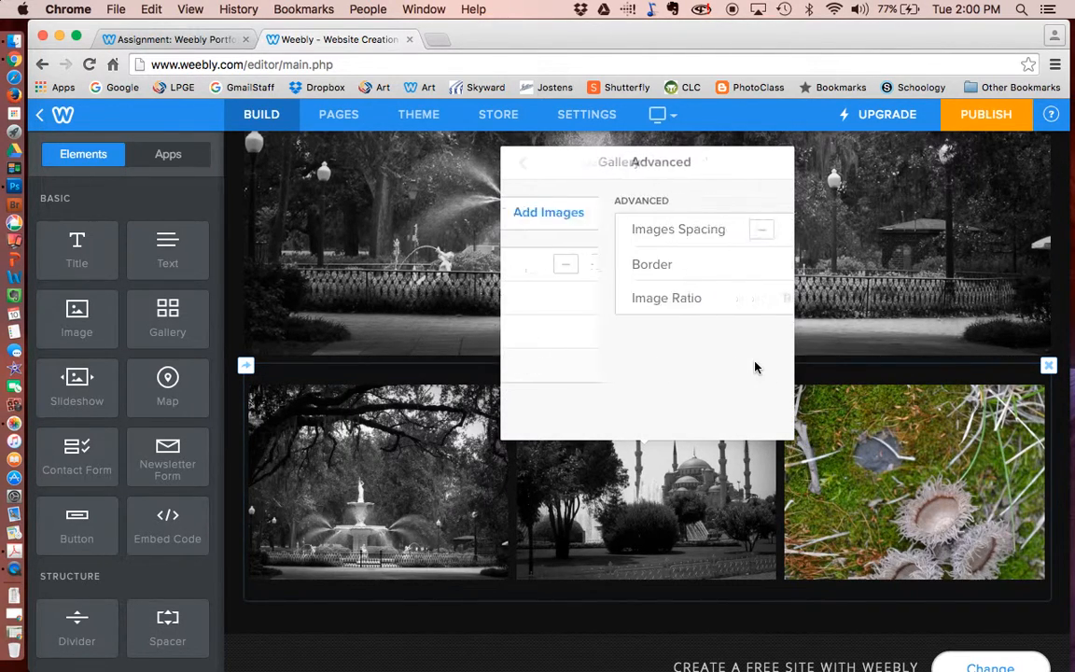
click(754, 301)
click(685, 230)
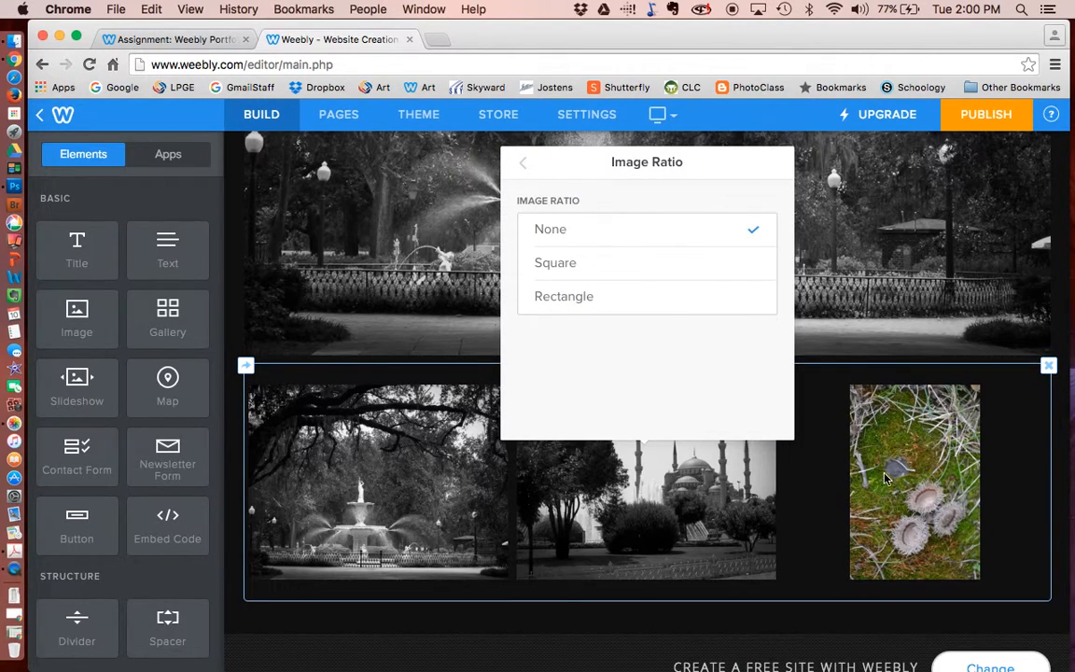
click(707, 266)
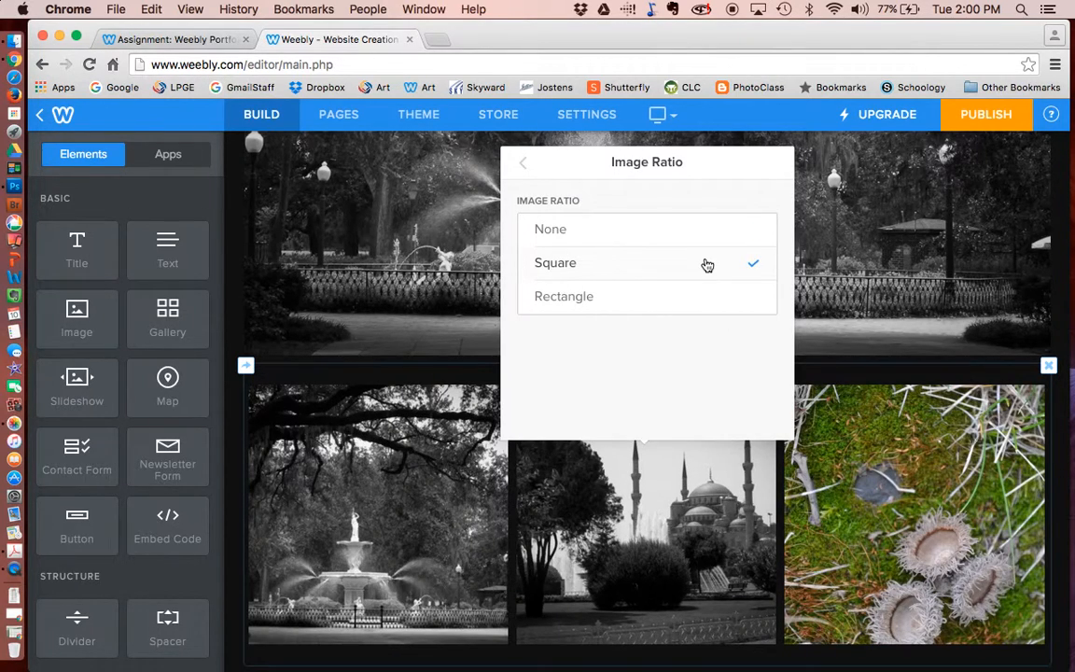
click(650, 235)
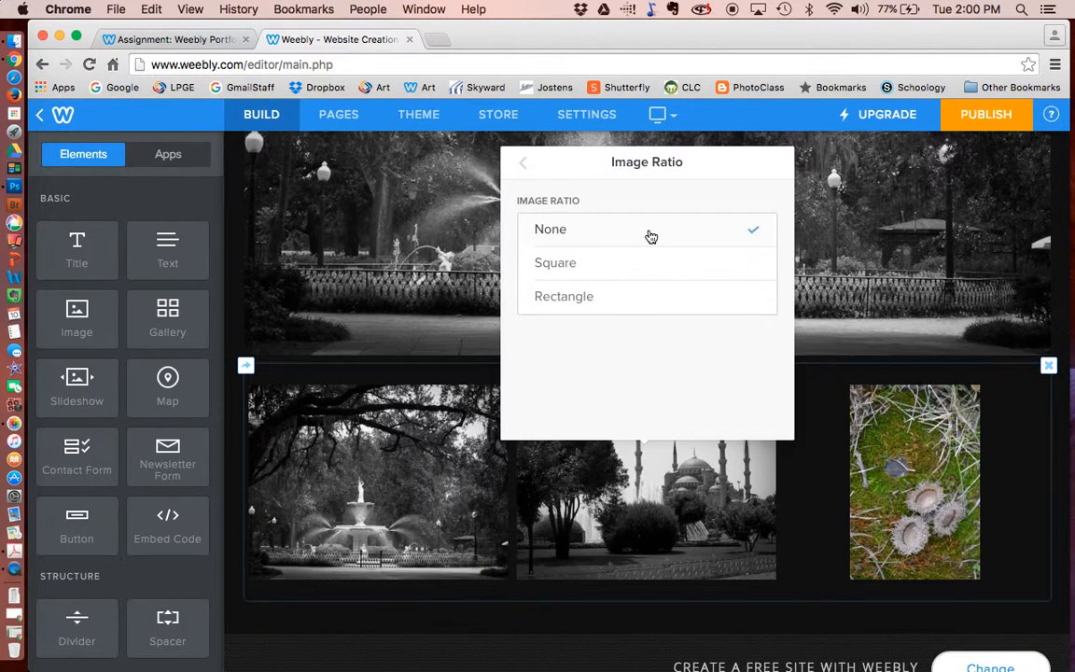
click(523, 164)
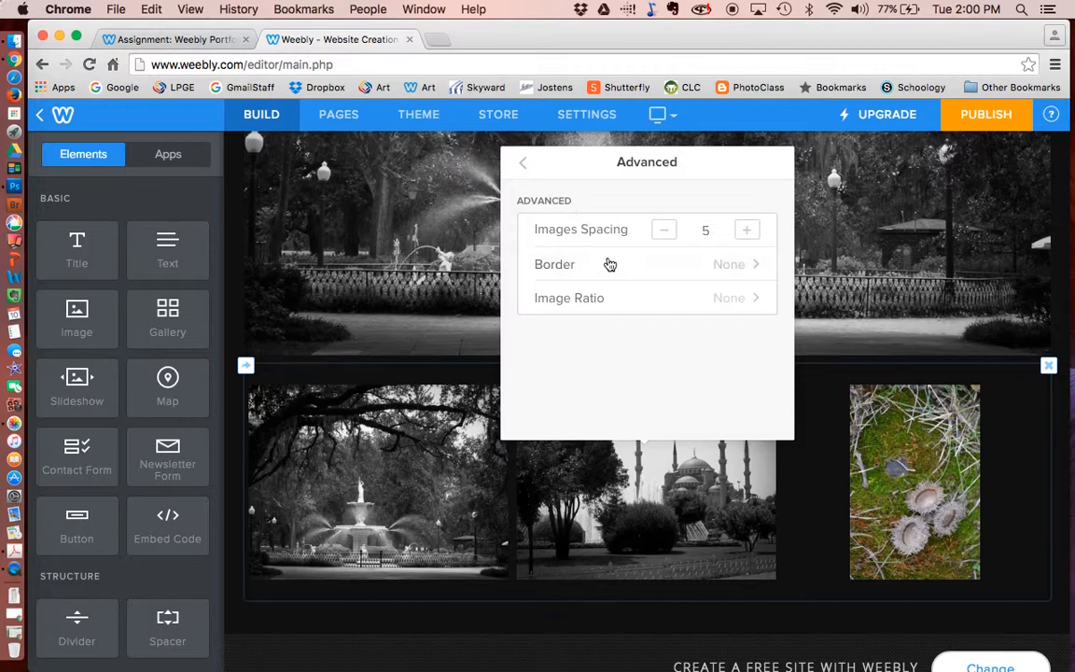
click(521, 164)
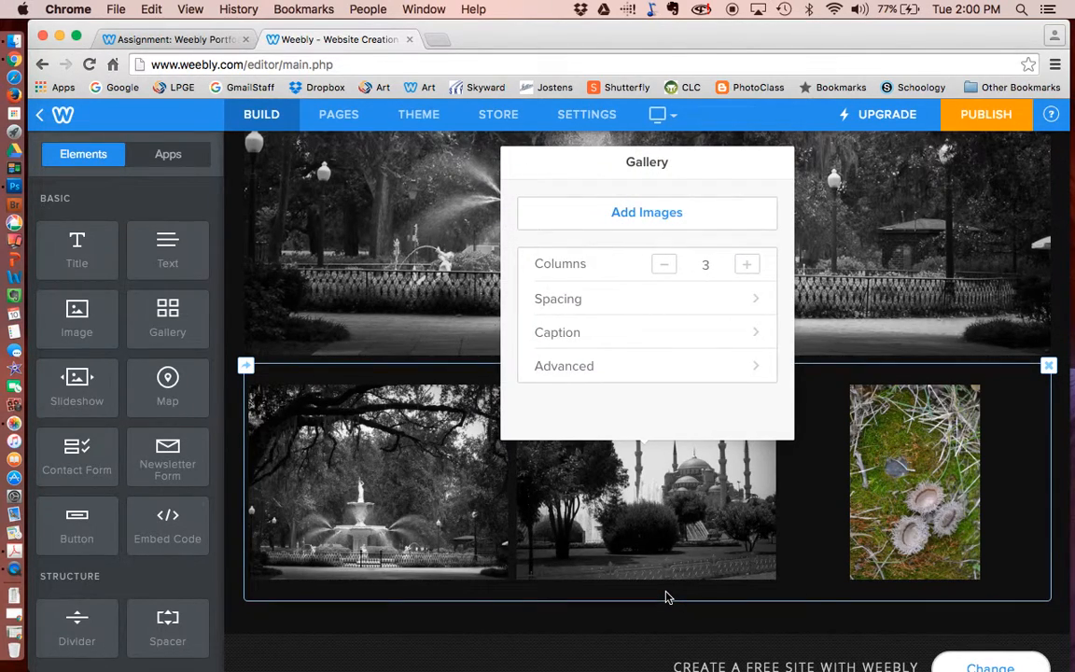
click(852, 480)
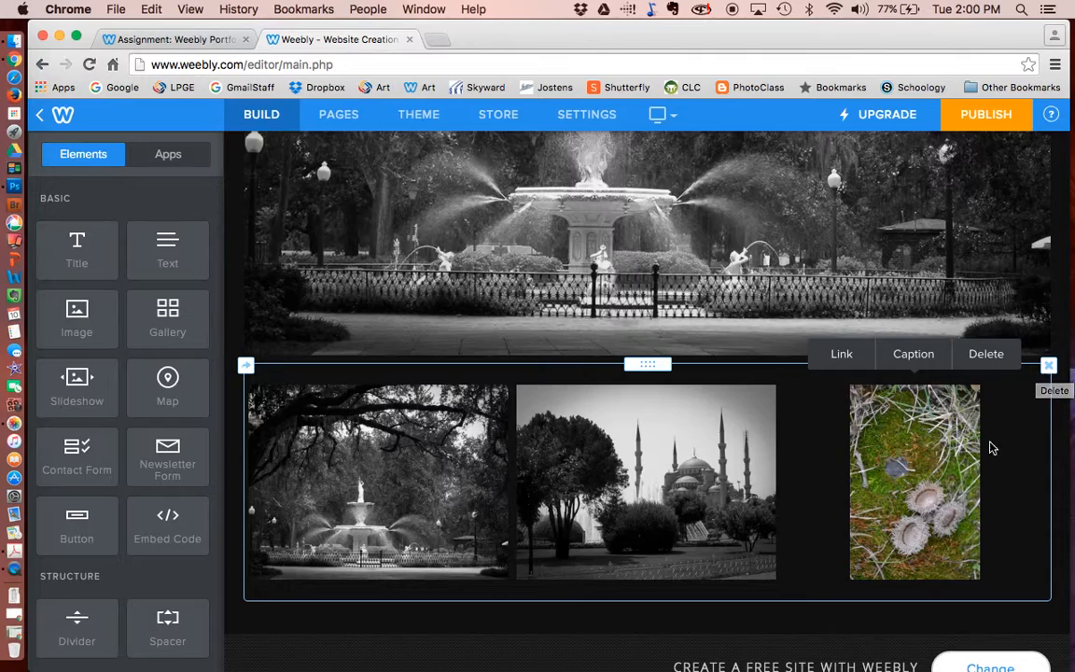
scroll(891, 447, up, 3)
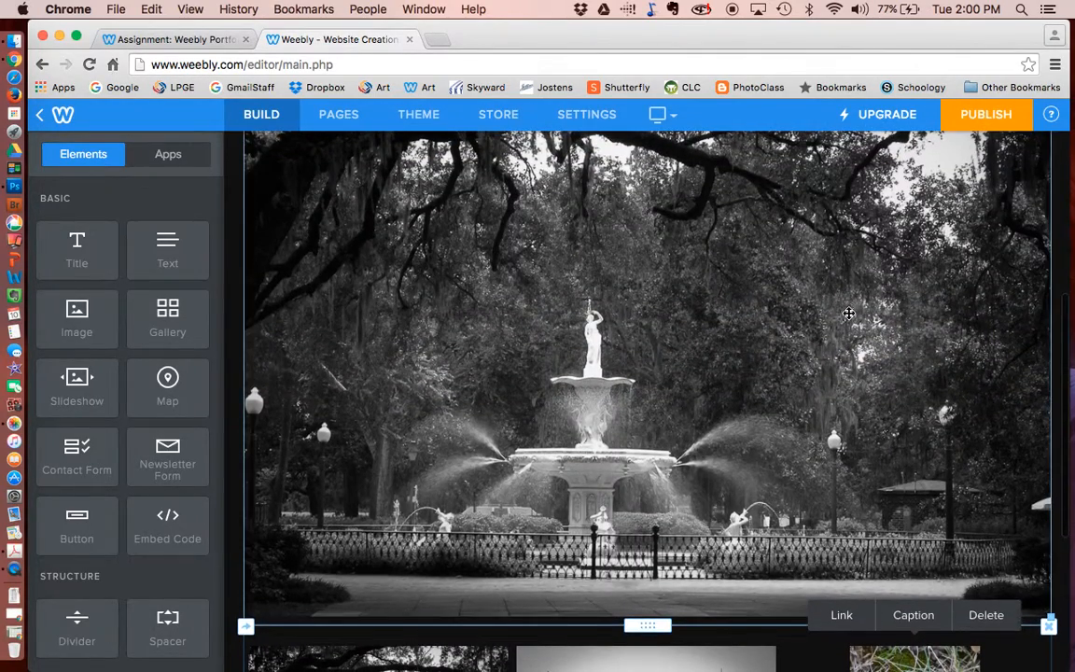
click(849, 309)
scroll(849, 310, up, 2)
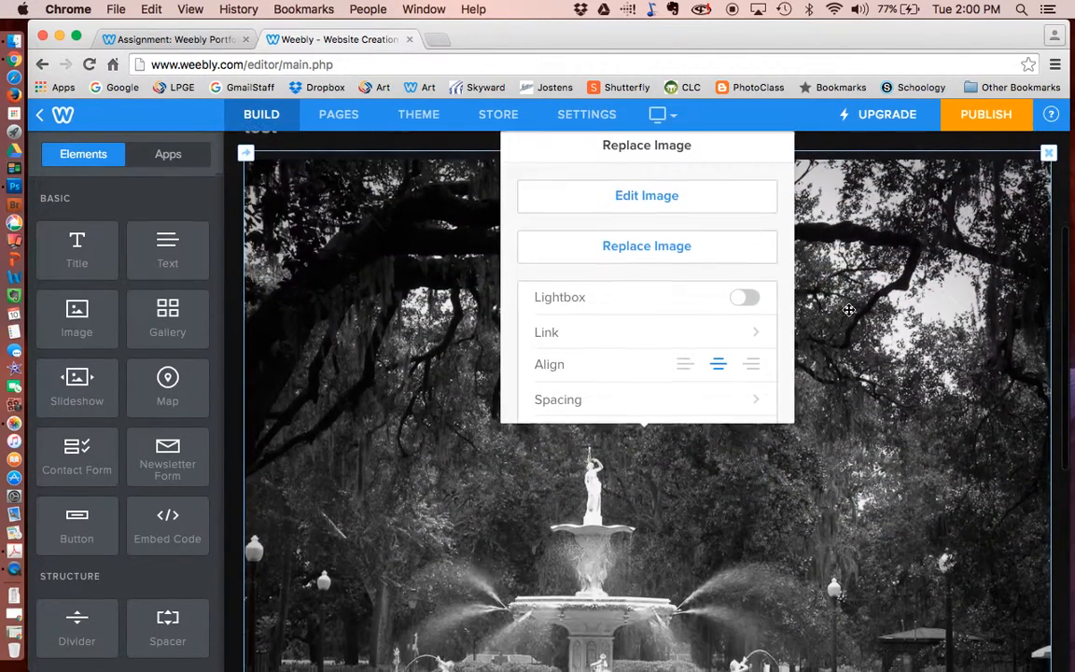
click(657, 216)
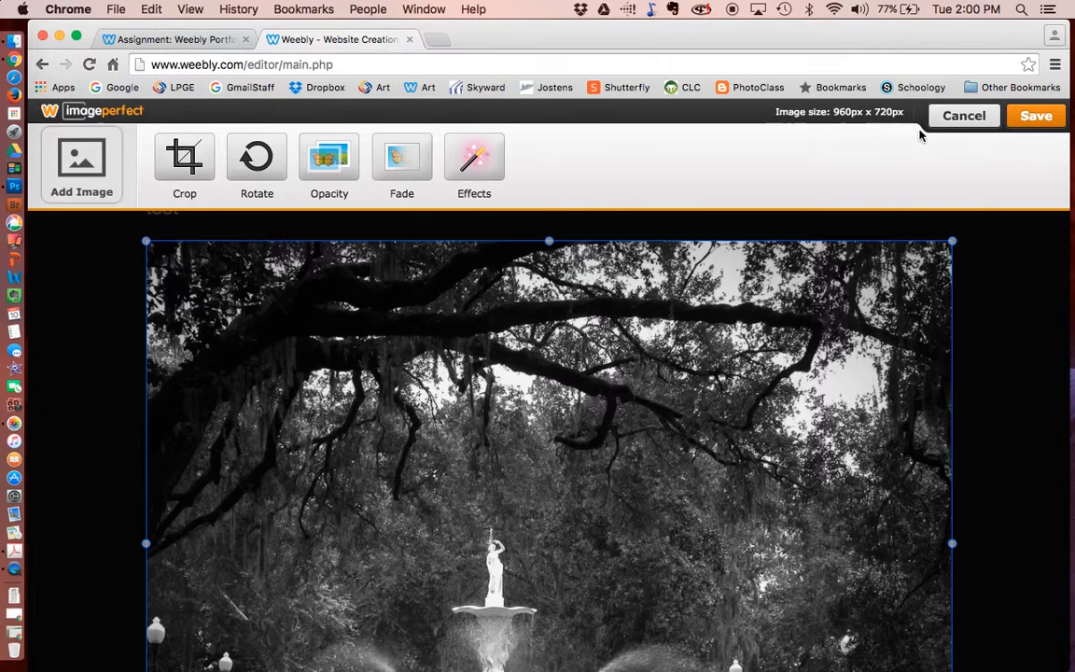
click(969, 116)
scroll(869, 307, down, 5)
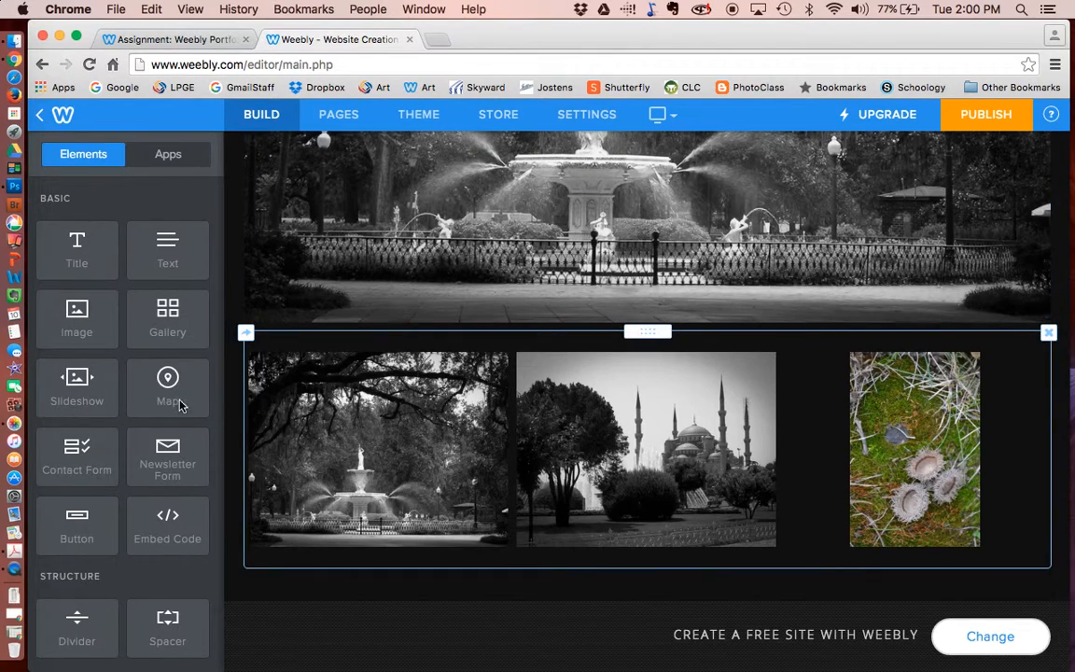
- Add a Simple Slideshow below the gallery with four photos, 100_7184aa.jpg through DSC_0188.jpg
drag(75, 386, 353, 583)
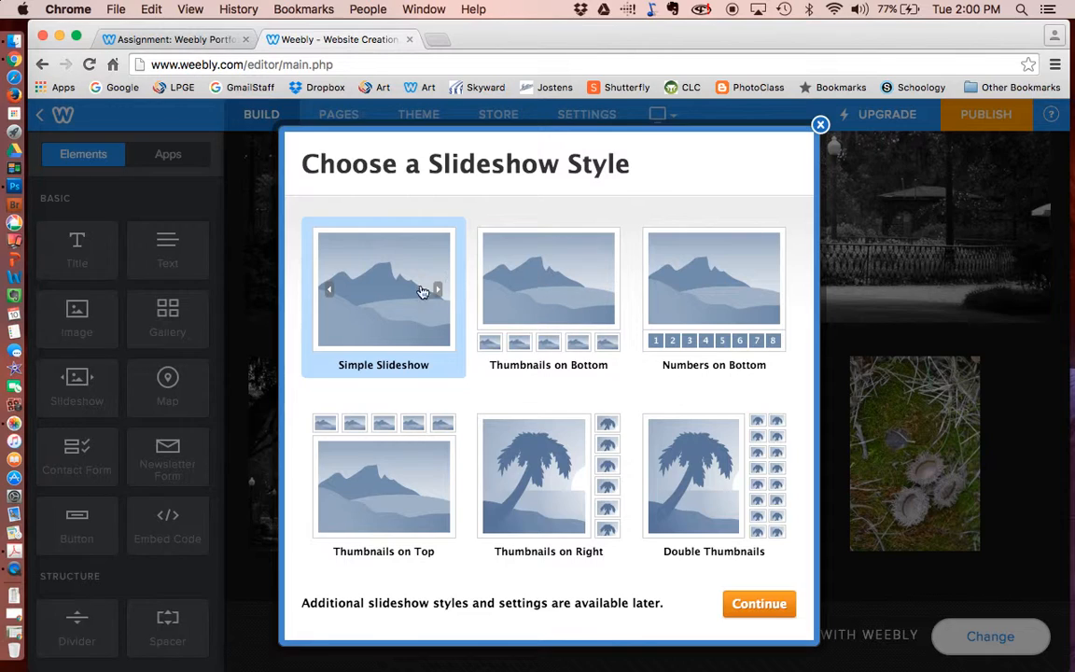
click(752, 606)
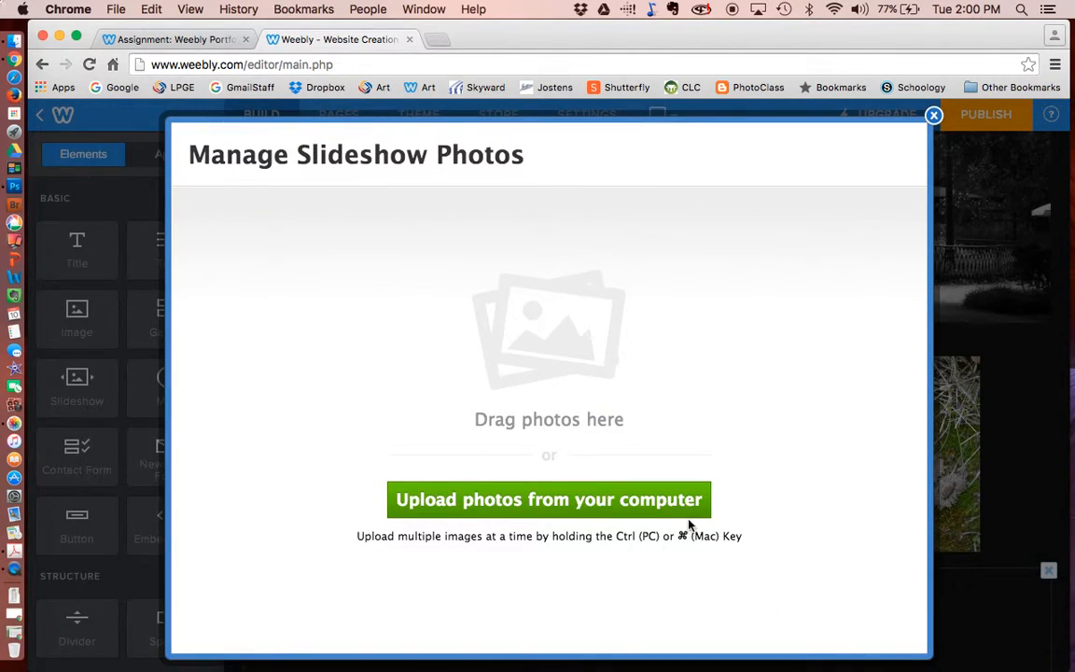
click(665, 500)
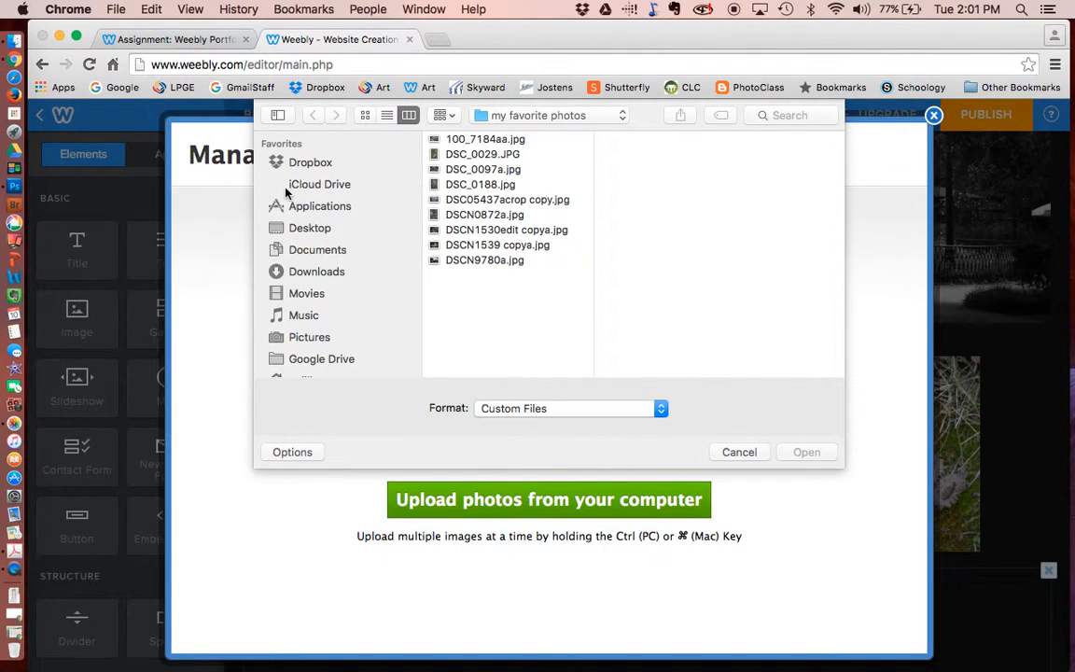
click(429, 138)
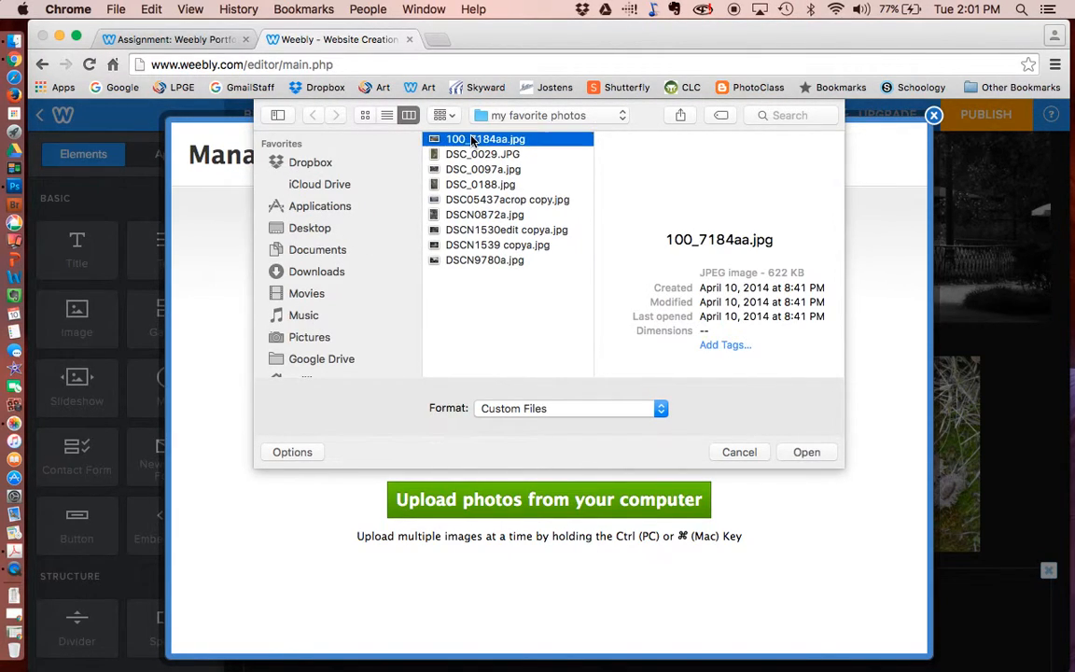
shift+click(459, 186)
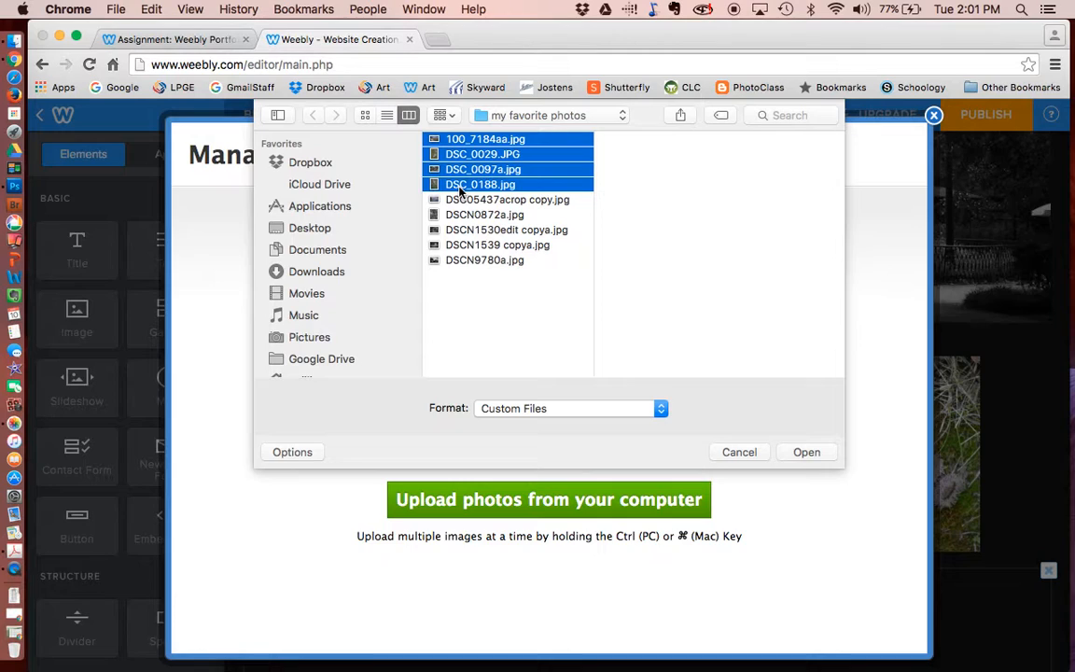
click(805, 451)
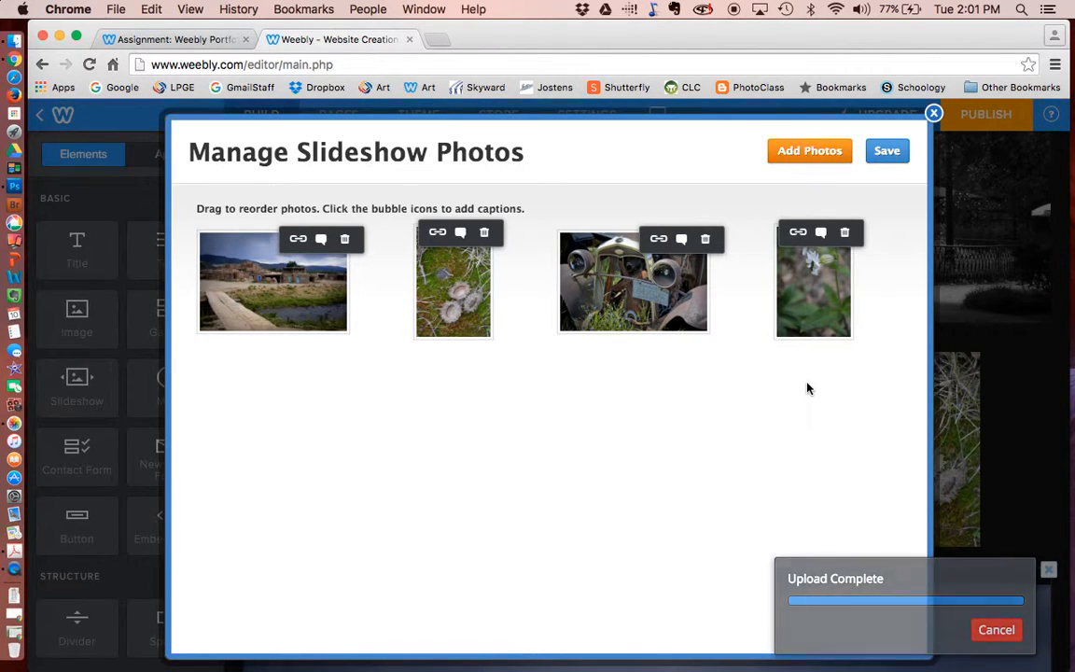
- Save the four photos in Manage Slideshow Photos
click(886, 151)
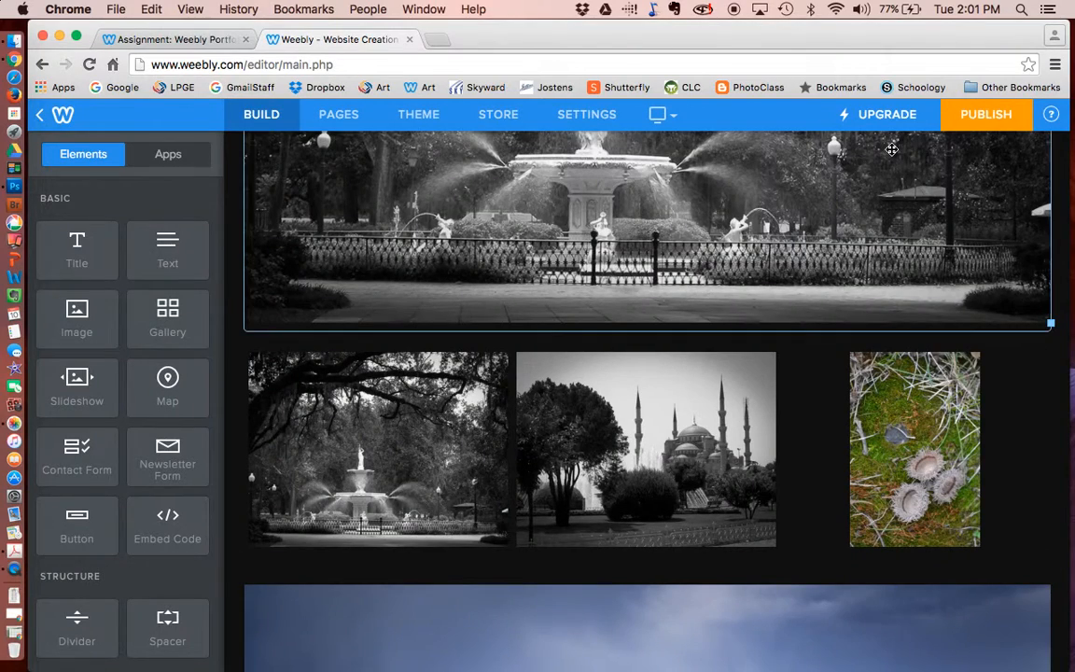
scroll(893, 149, down, 5)
scroll(892, 149, down, 2)
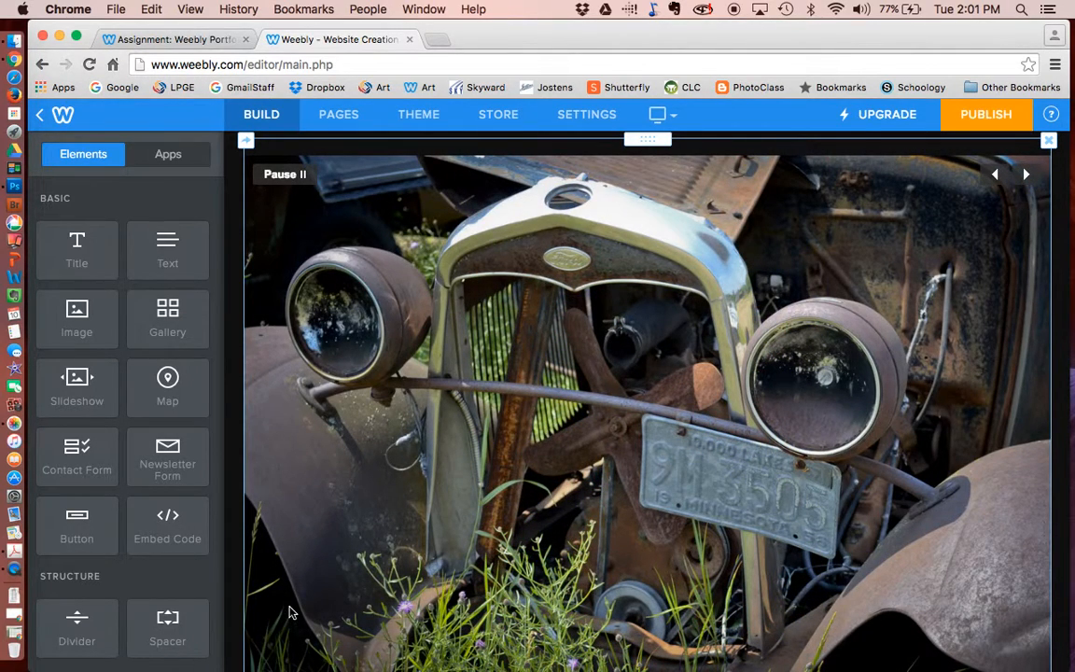
- Change the slideshow speed from 3 to 4 seconds per slide
click(625, 387)
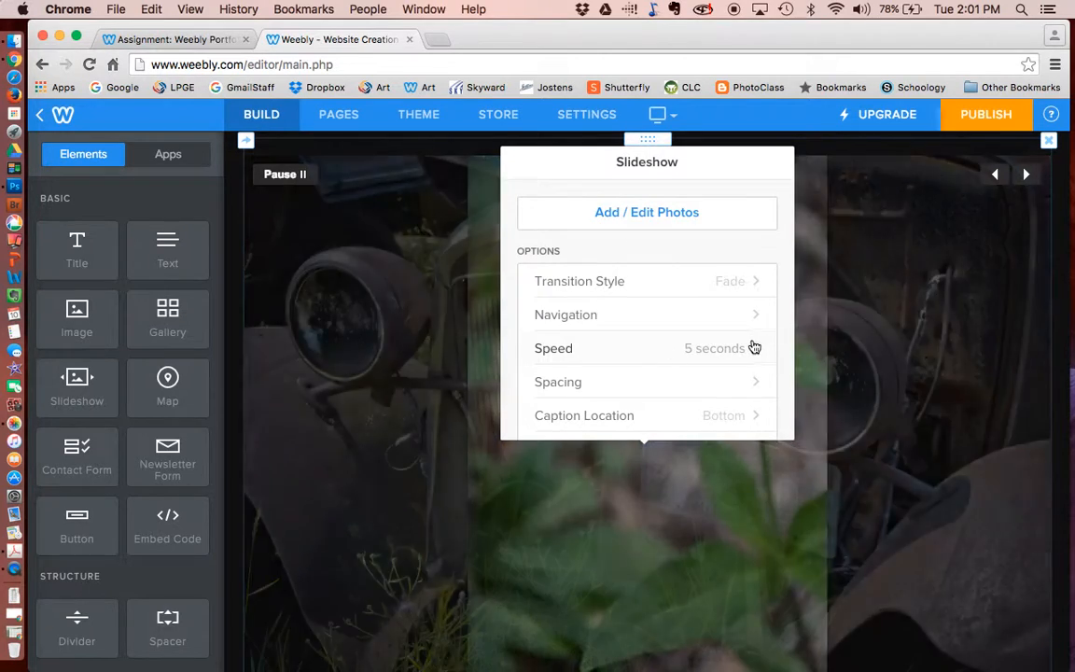
click(754, 348)
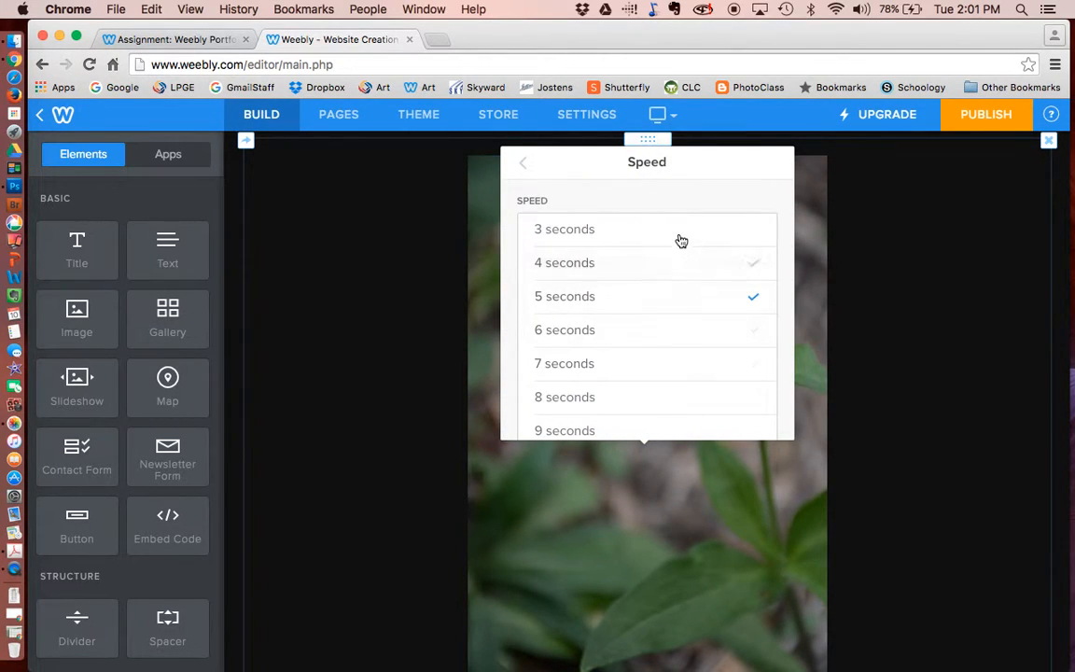
click(681, 240)
click(524, 157)
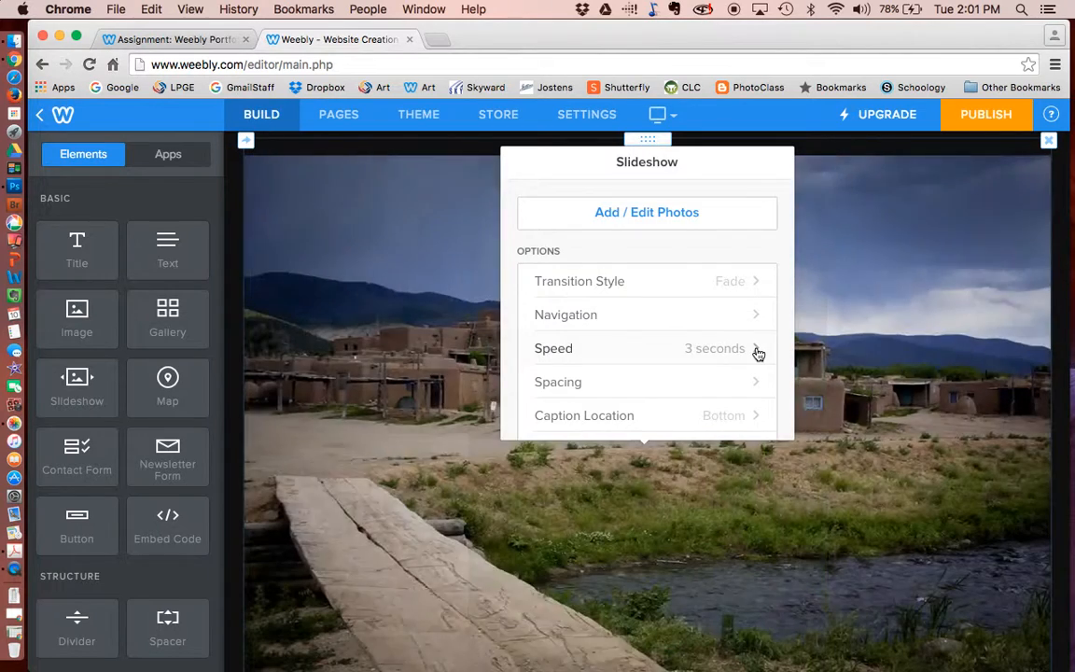
click(756, 351)
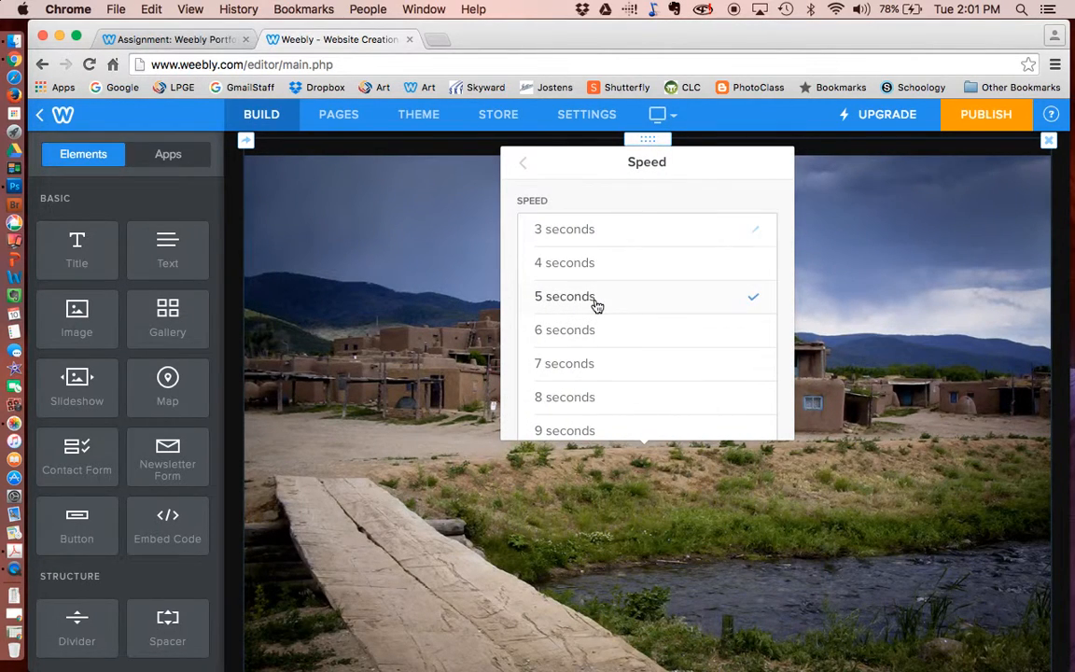
click(520, 164)
mouse_move(475, 214)
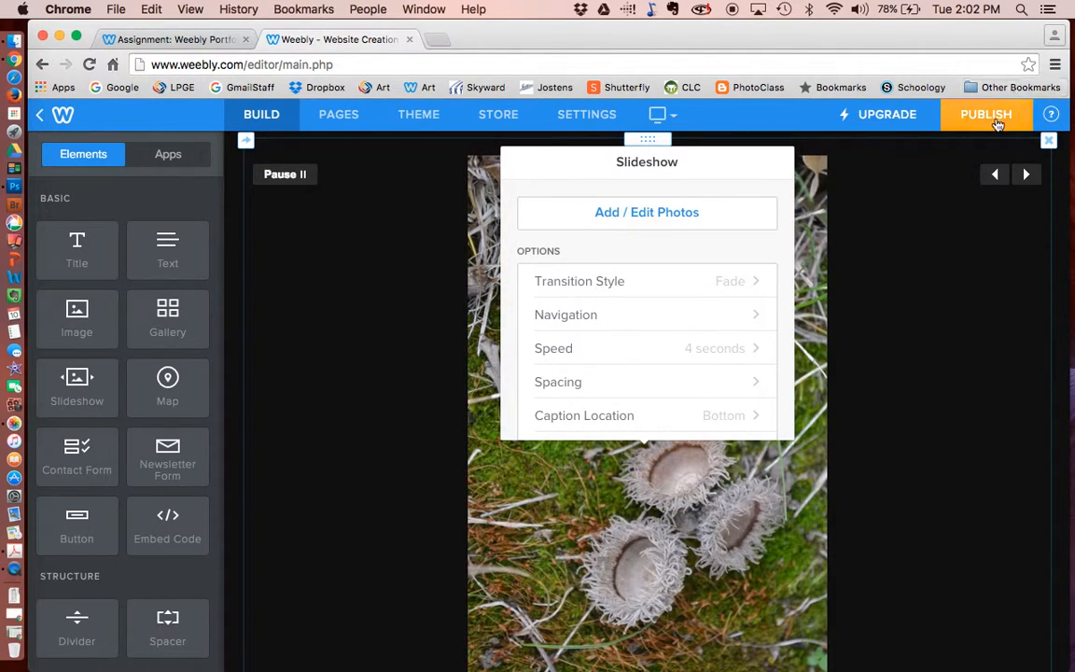
- Publish the website and close the Website Published confirmation
click(993, 116)
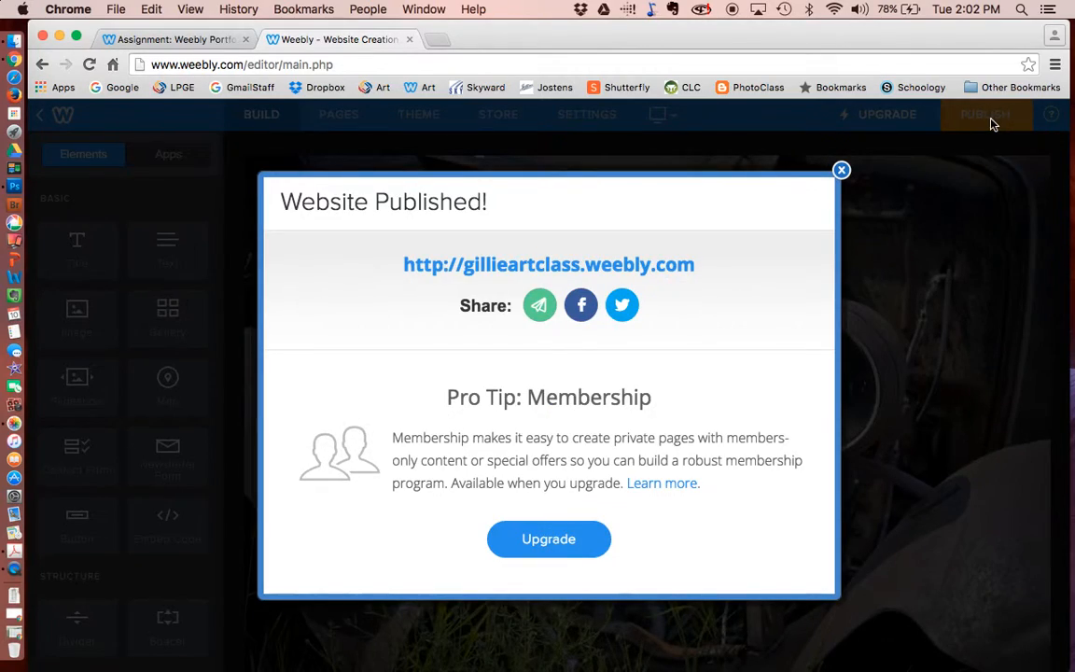
click(841, 172)
scroll(859, 259, down, 5)
scroll(859, 258, up, 5)
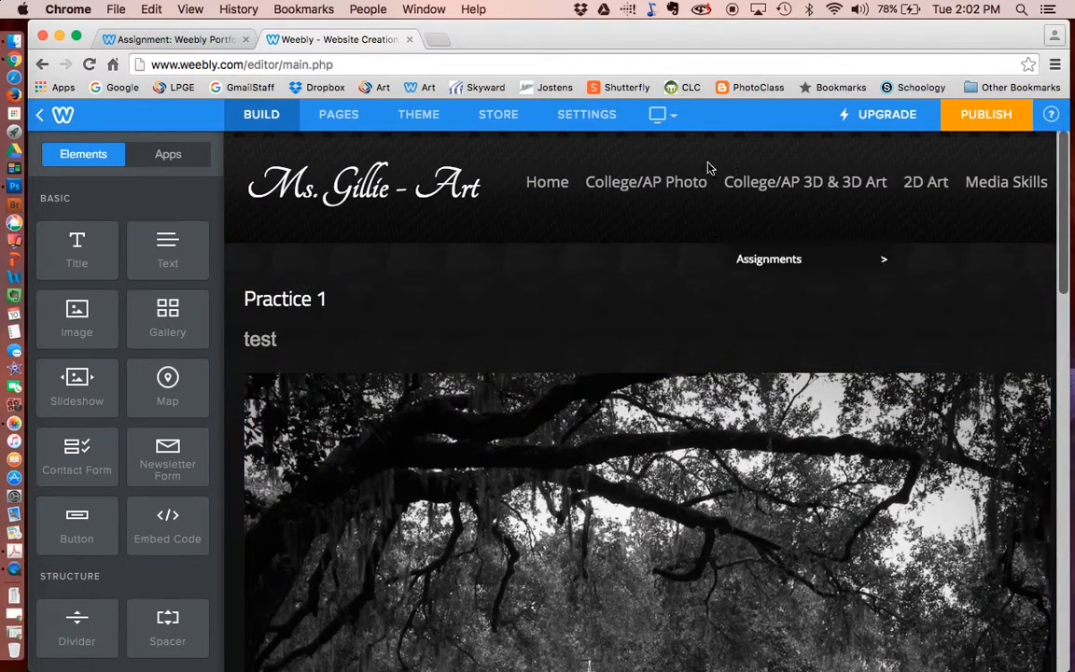
mouse_move(830, 190)
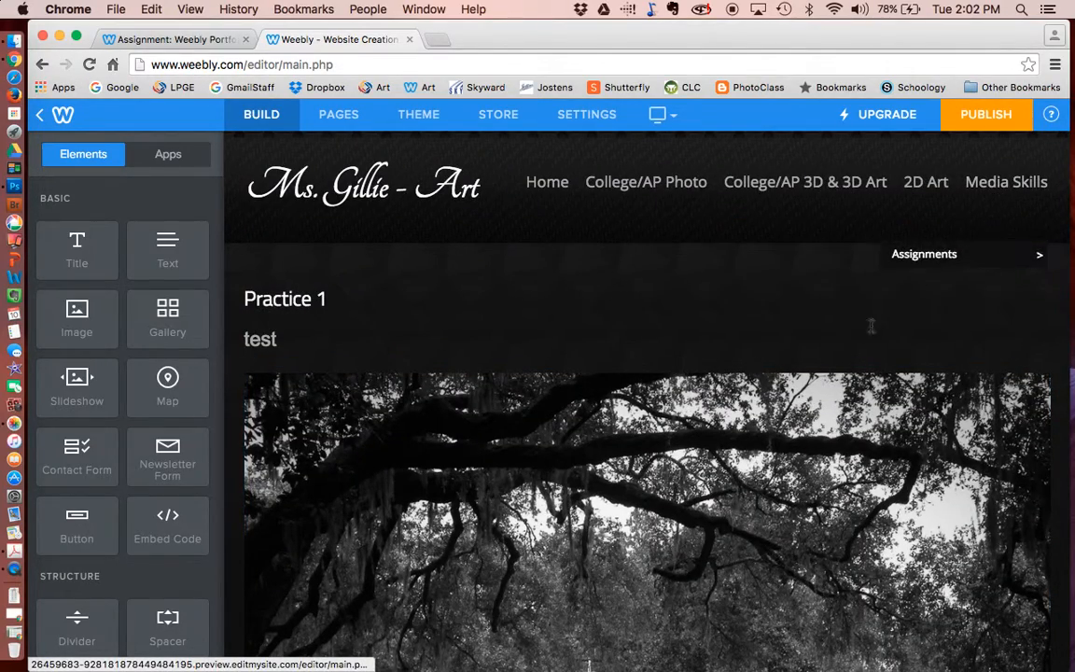
- Review the published page, then bring up the site's Pages list
scroll(814, 389, down, 10)
scroll(815, 389, down, 10)
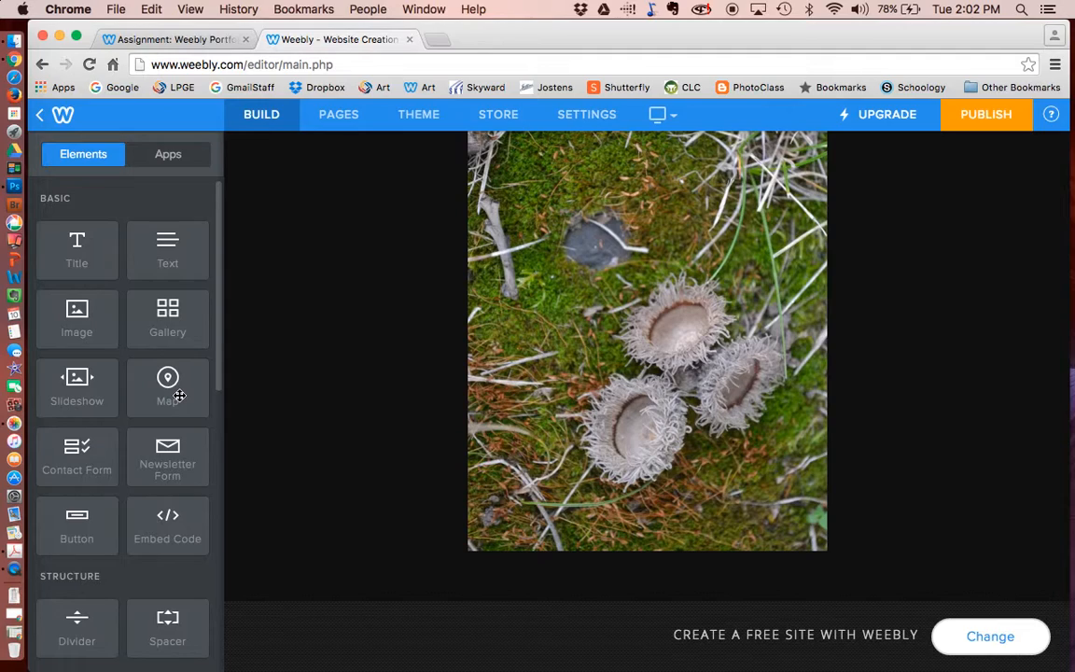
scroll(172, 385, down, 1)
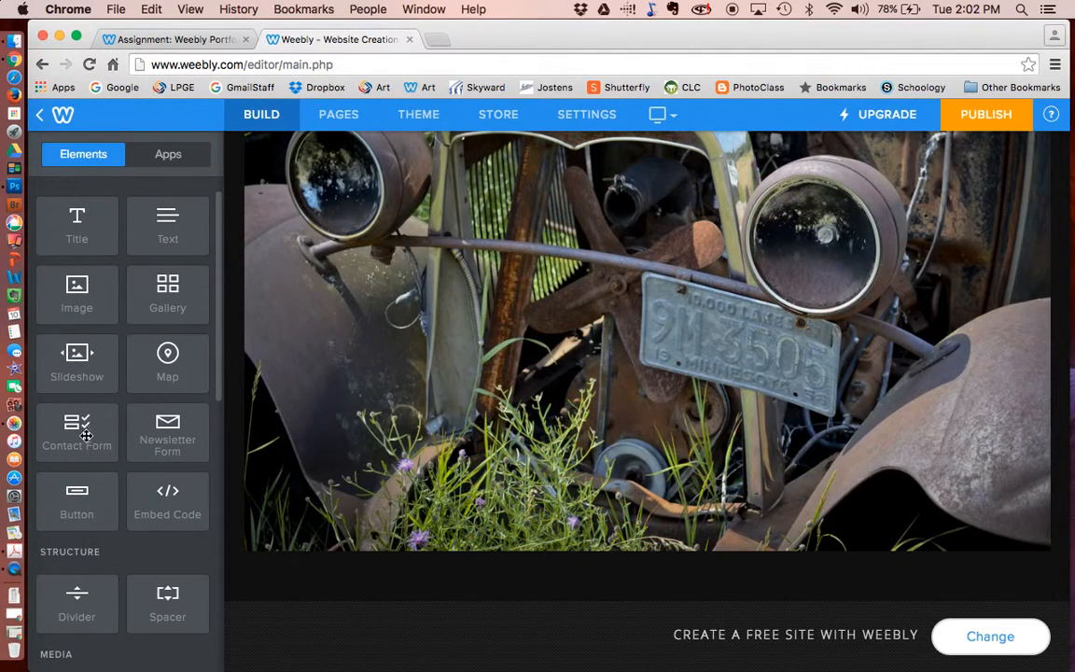
scroll(583, 356, up, 15)
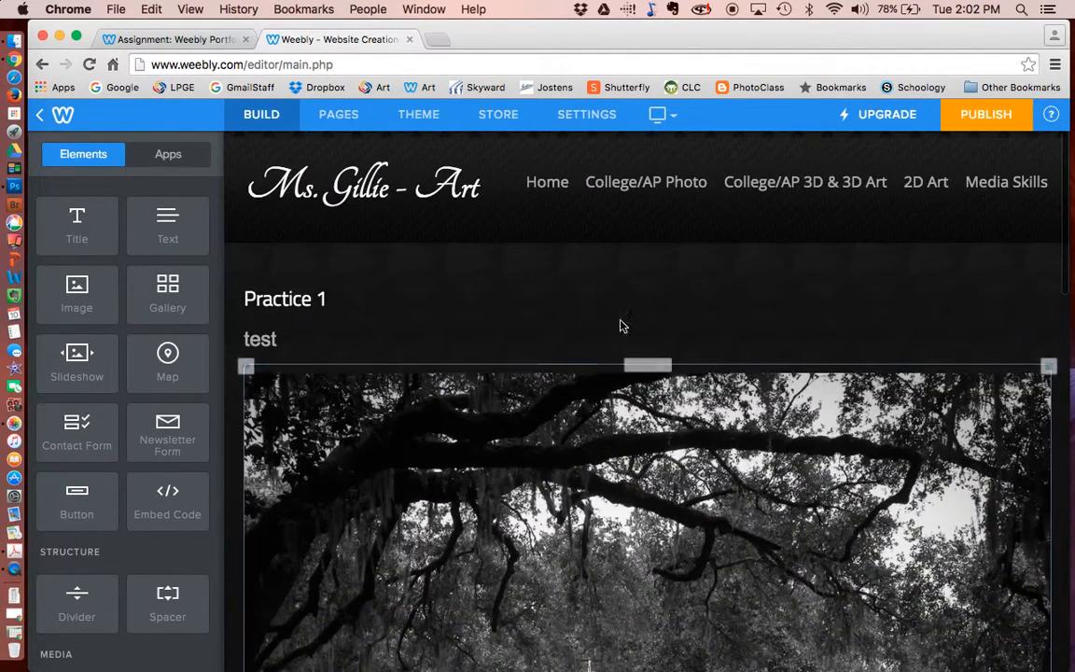
mouse_move(1020, 190)
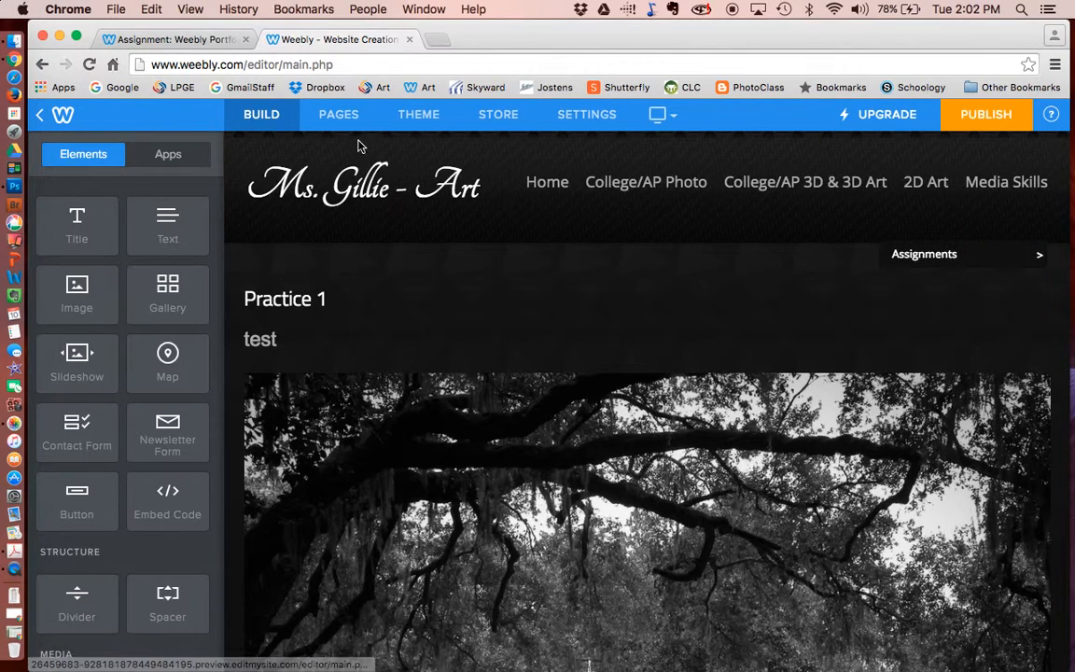
click(339, 114)
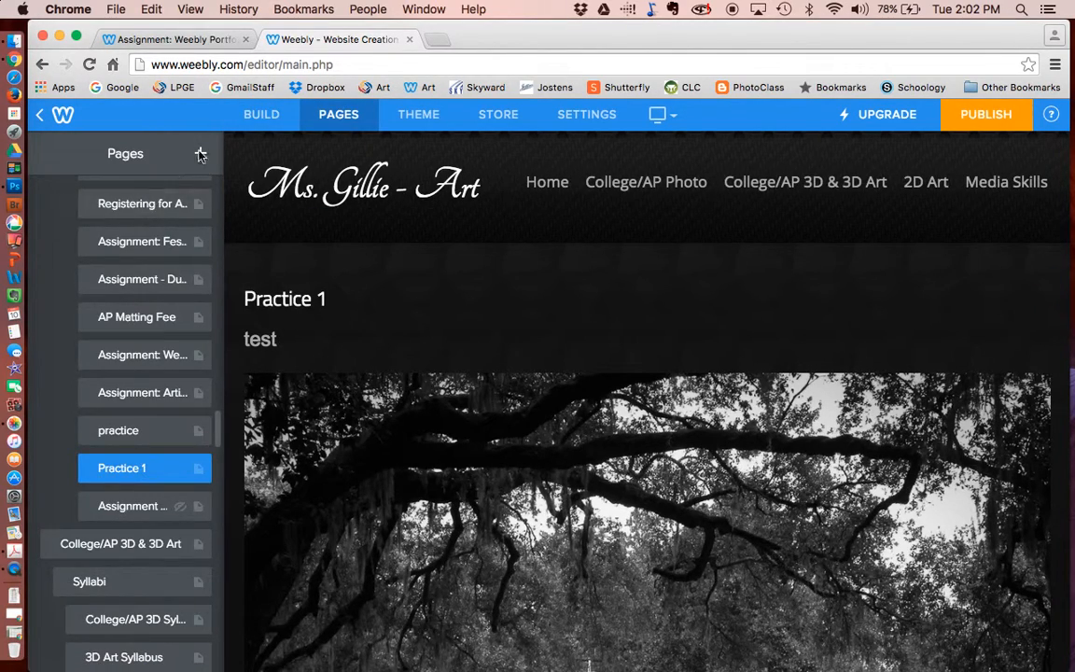
- Create a Standard Page named 'contact' with Header Type set to No Header
click(202, 155)
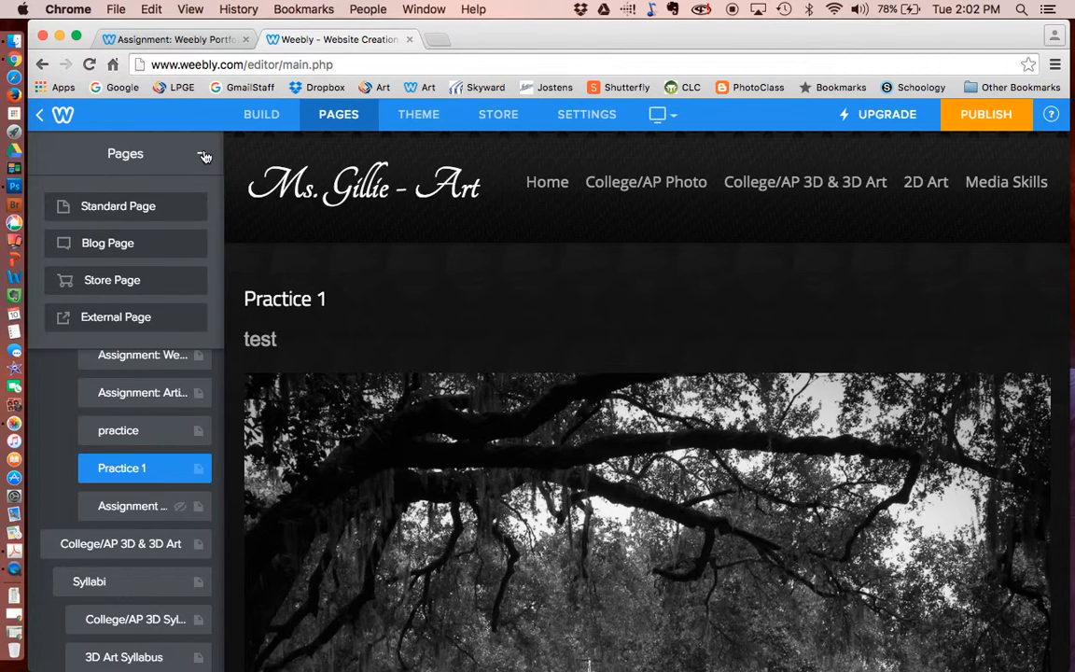
click(139, 212)
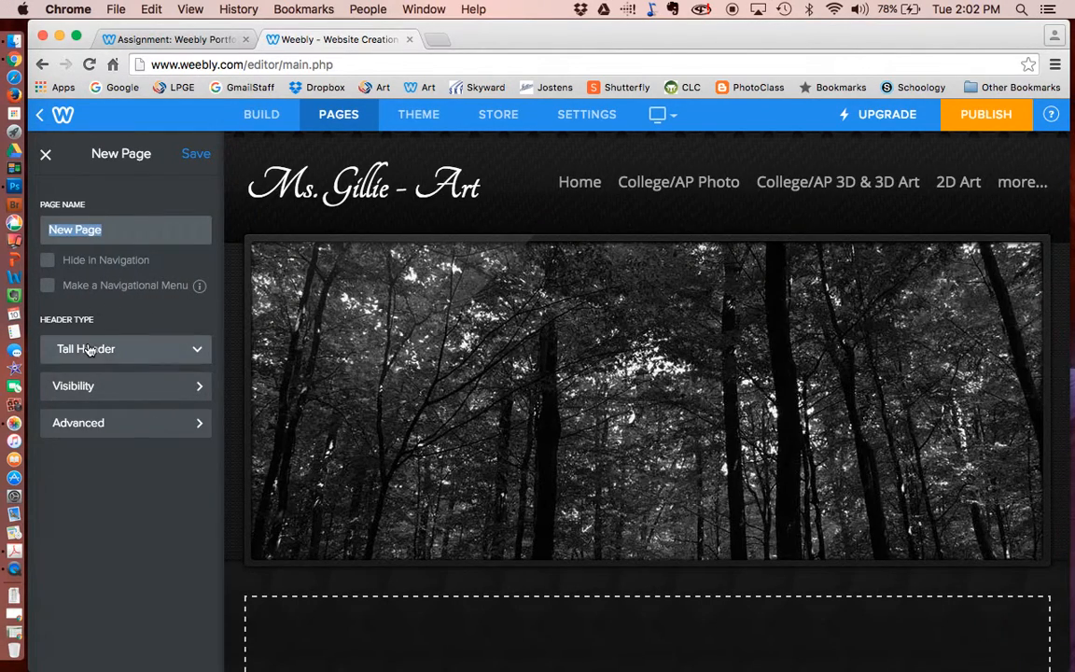
click(84, 347)
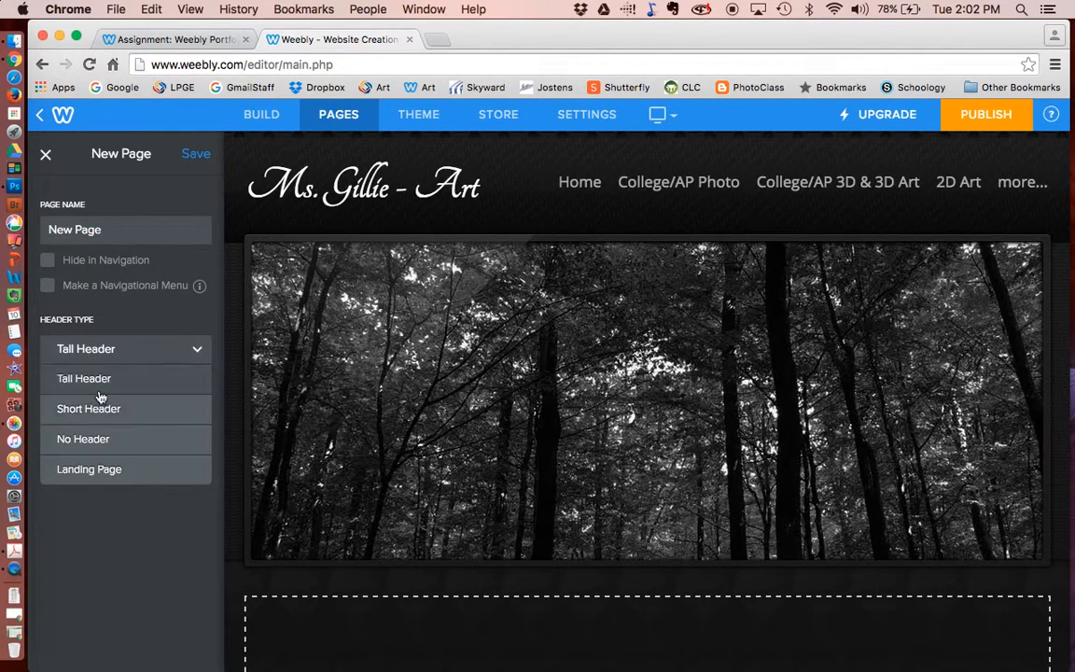
click(100, 435)
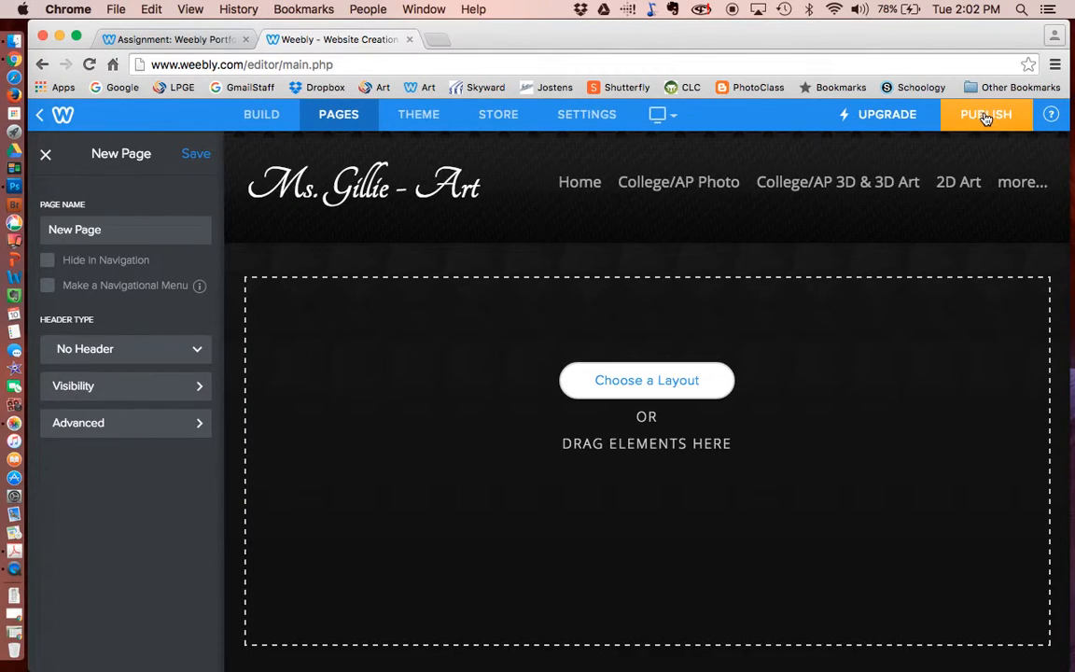
drag(184, 225, 2, 198)
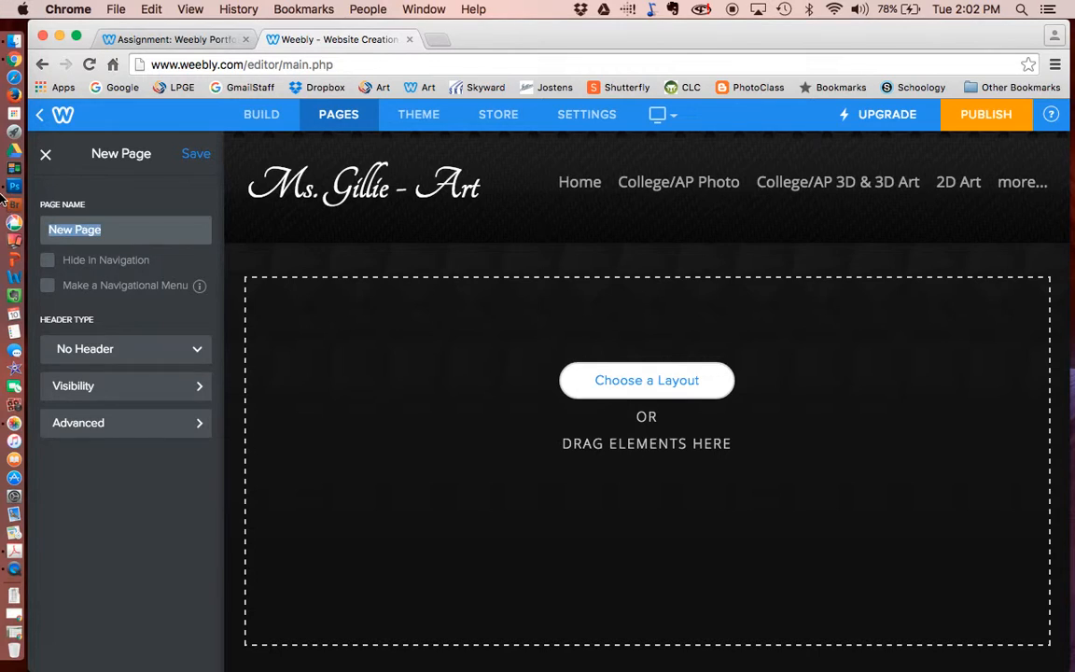
text(contact)
click(193, 153)
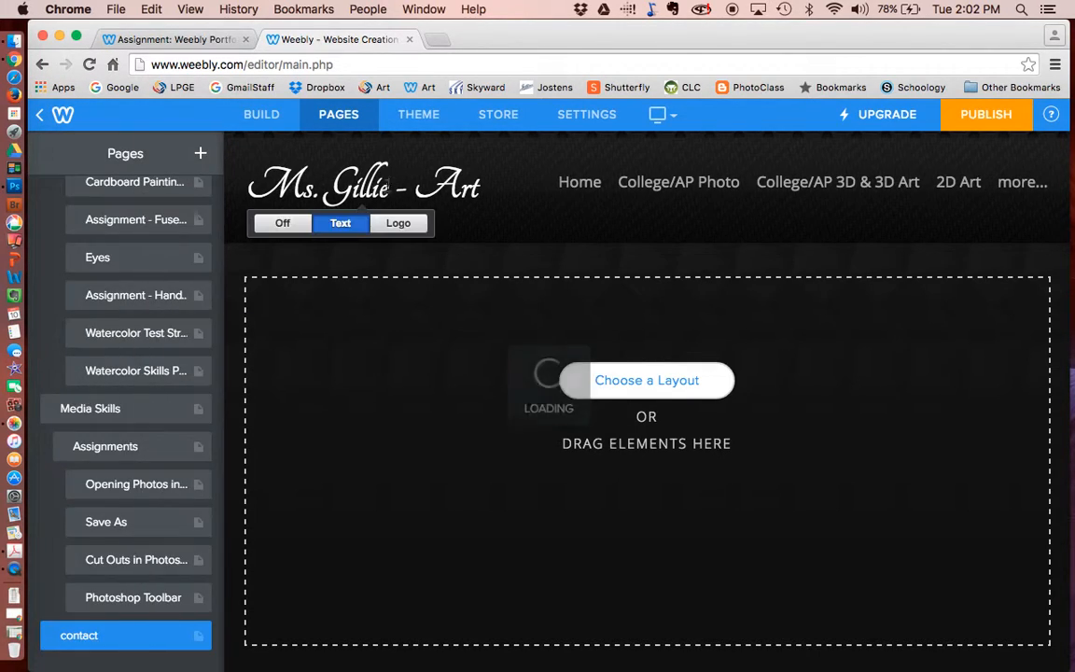
- Add a contact form to the contact page with an empty image block beside it
click(266, 115)
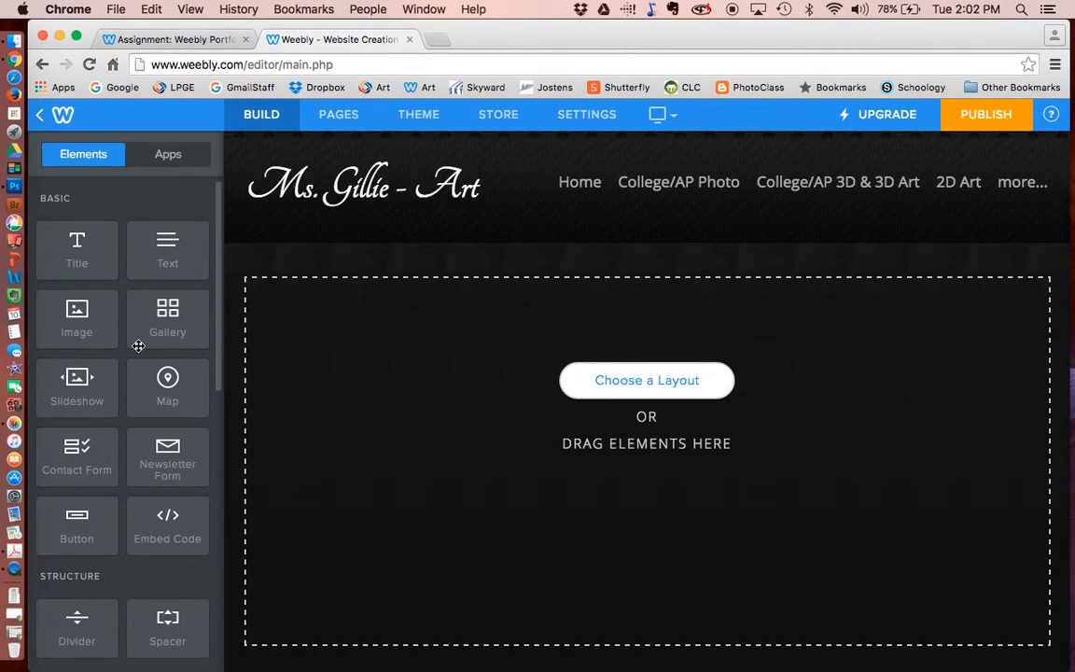
scroll(138, 346, down, 5)
scroll(138, 346, down, 3)
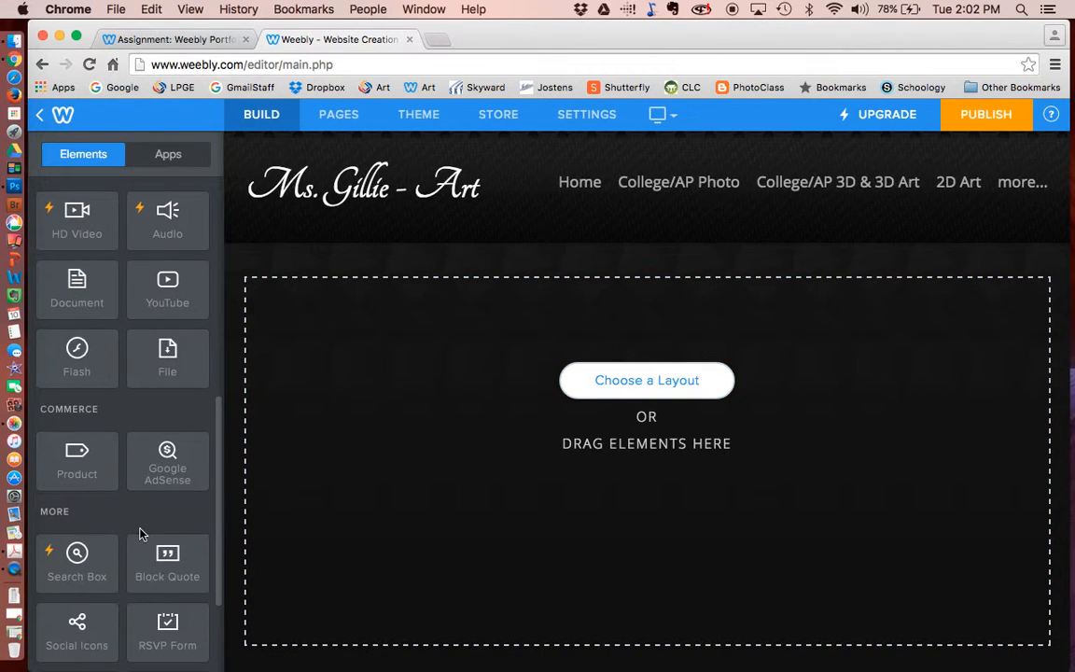
scroll(140, 534, down, 3)
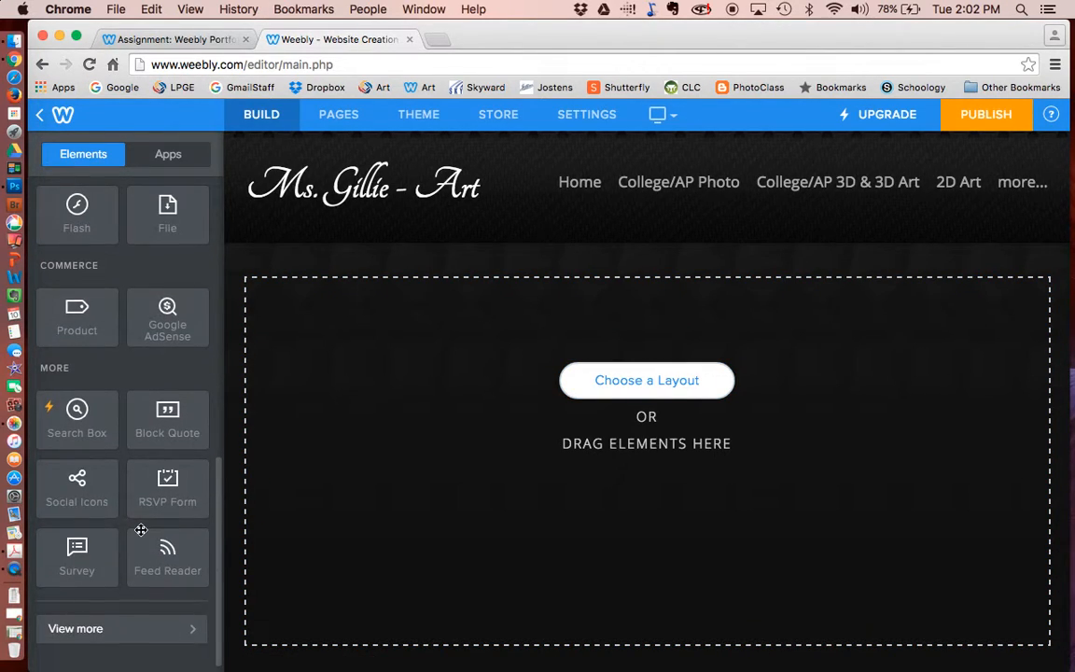
scroll(140, 529, up, 10)
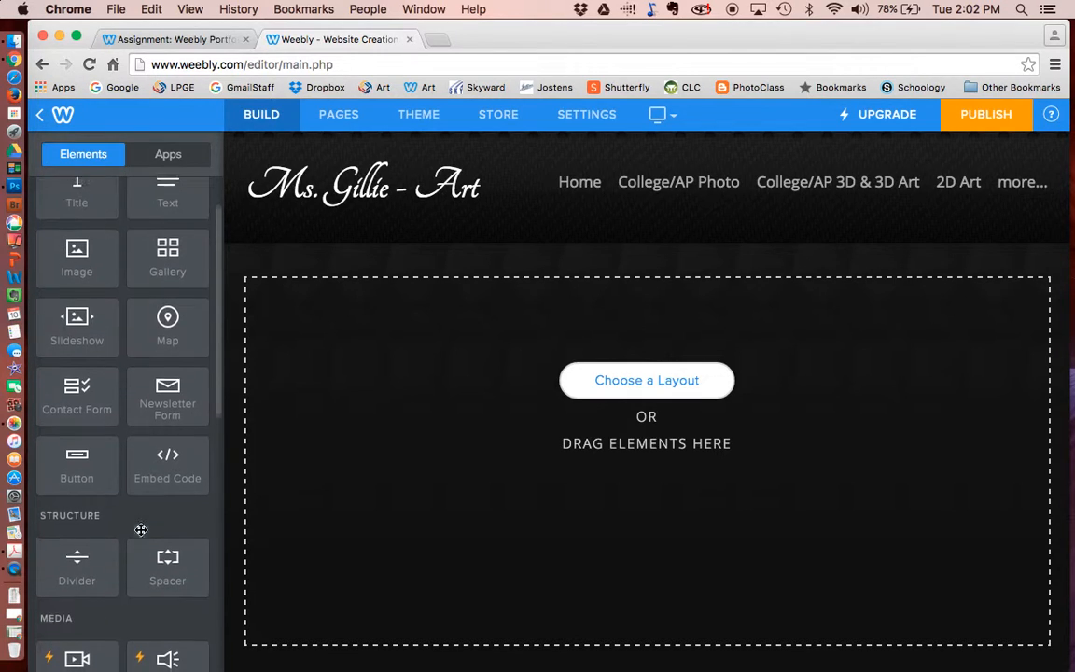
drag(82, 411, 624, 494)
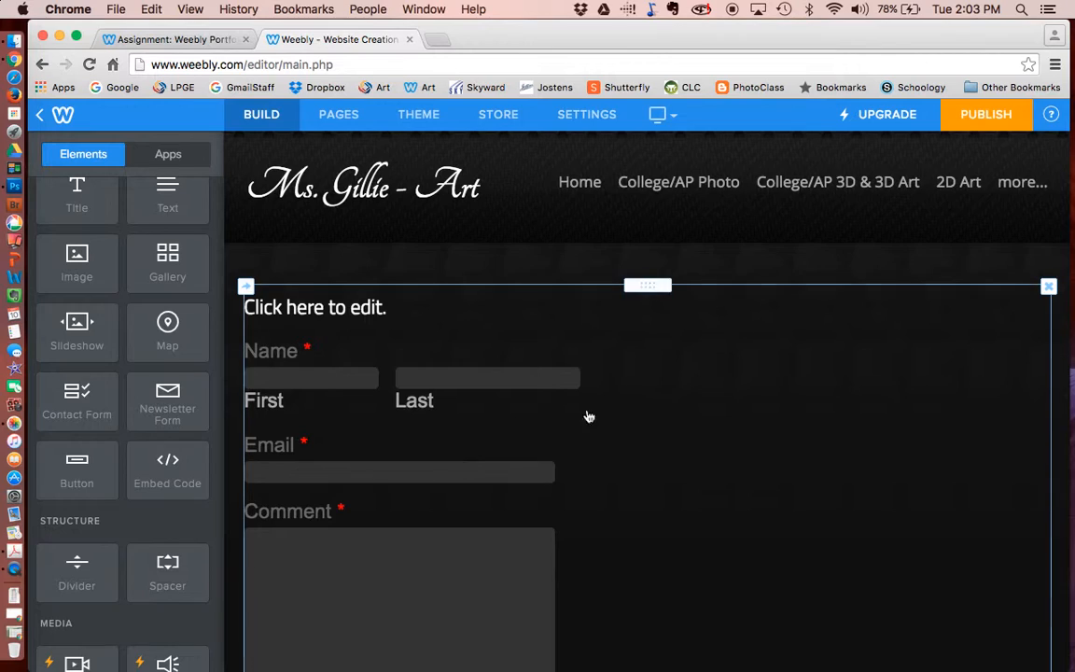
drag(68, 257, 732, 448)
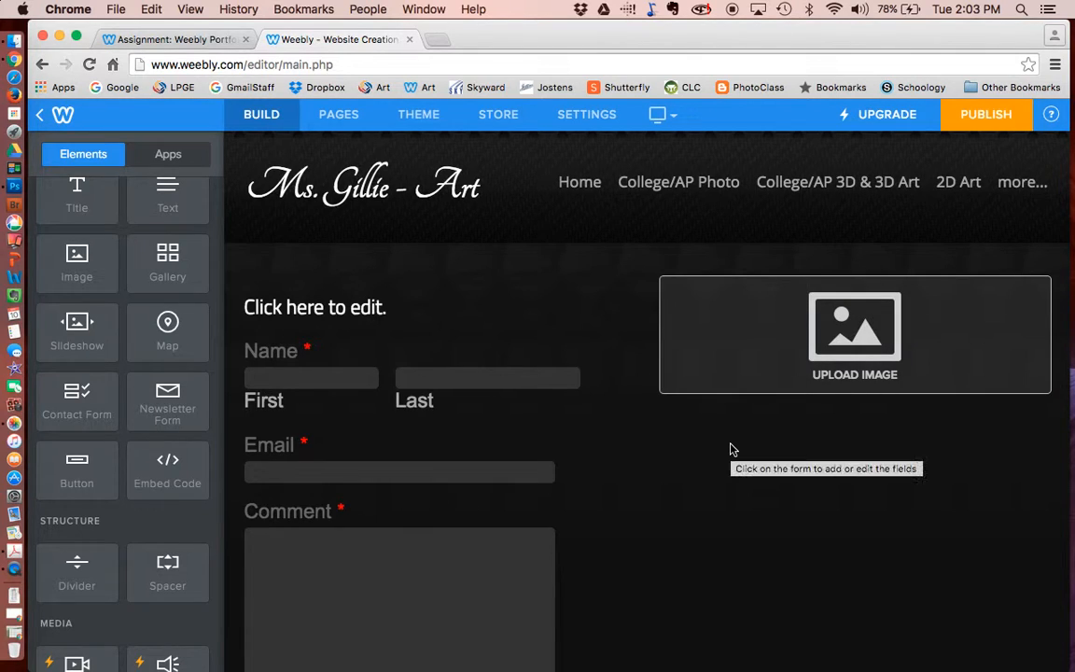
- Upload DSC05437acrop copy.jpg from the computer into the empty image block
click(837, 350)
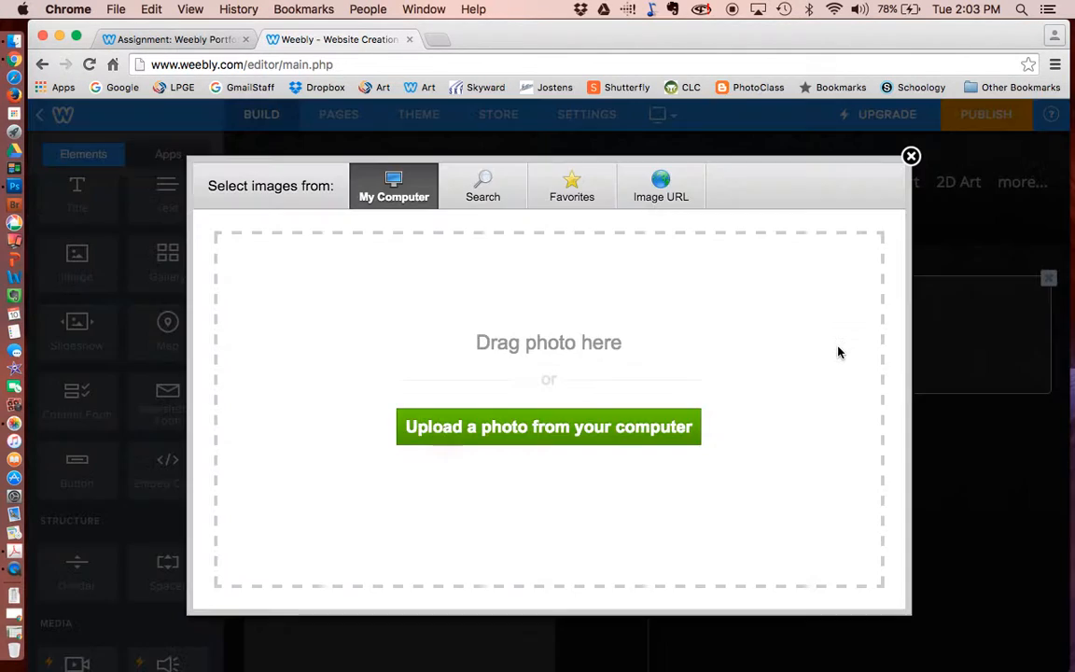
click(483, 427)
click(509, 200)
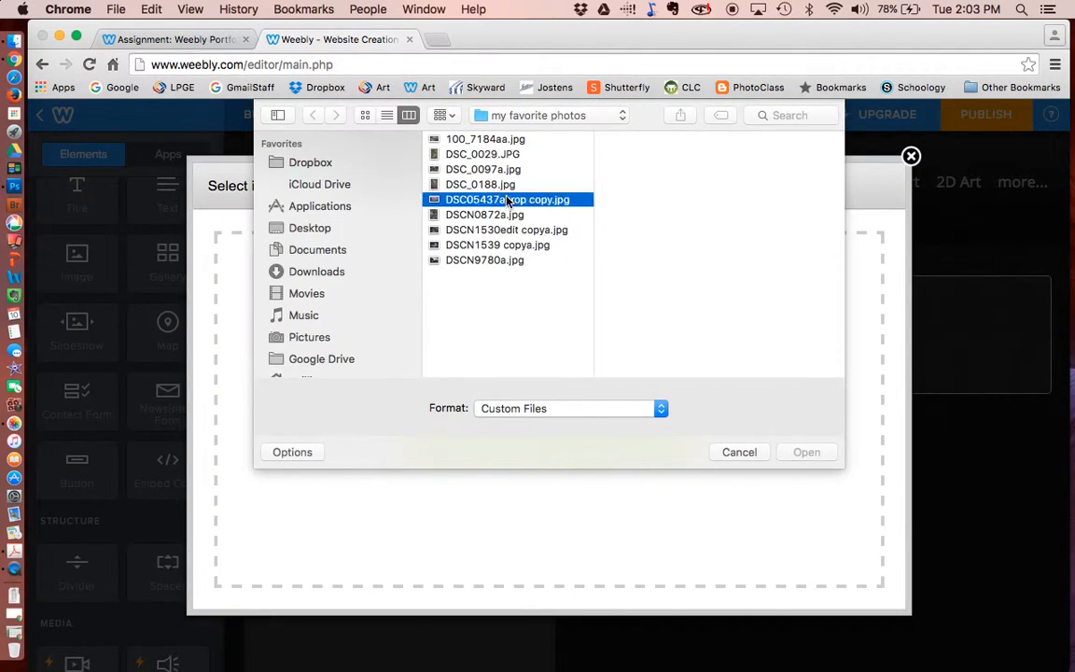
click(806, 452)
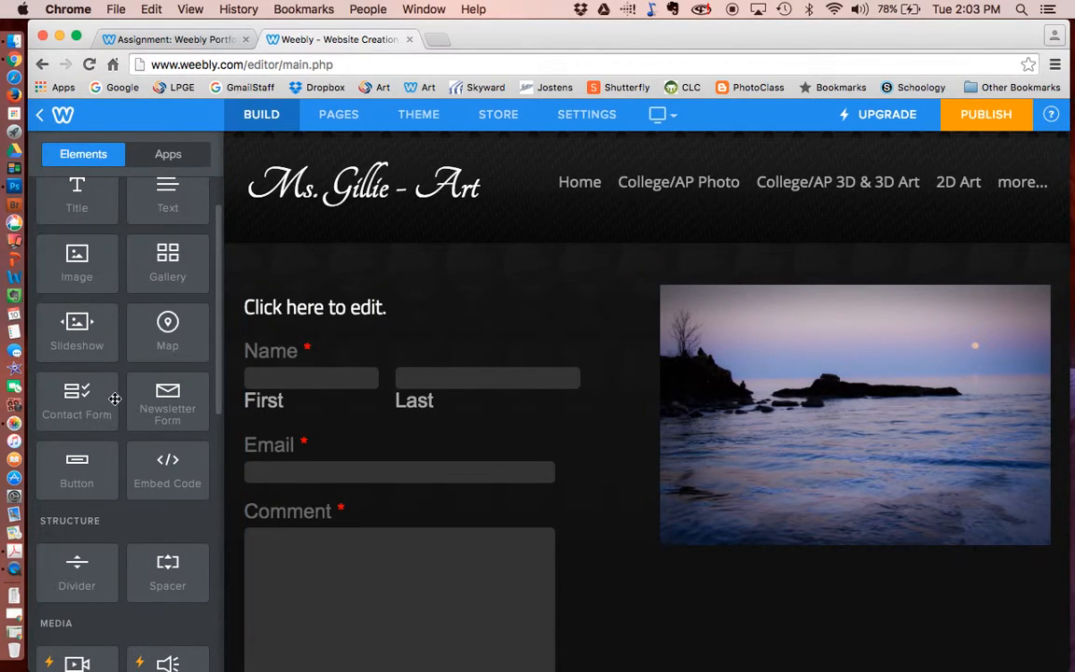
scroll(109, 294, up, 1)
scroll(109, 294, down, 5)
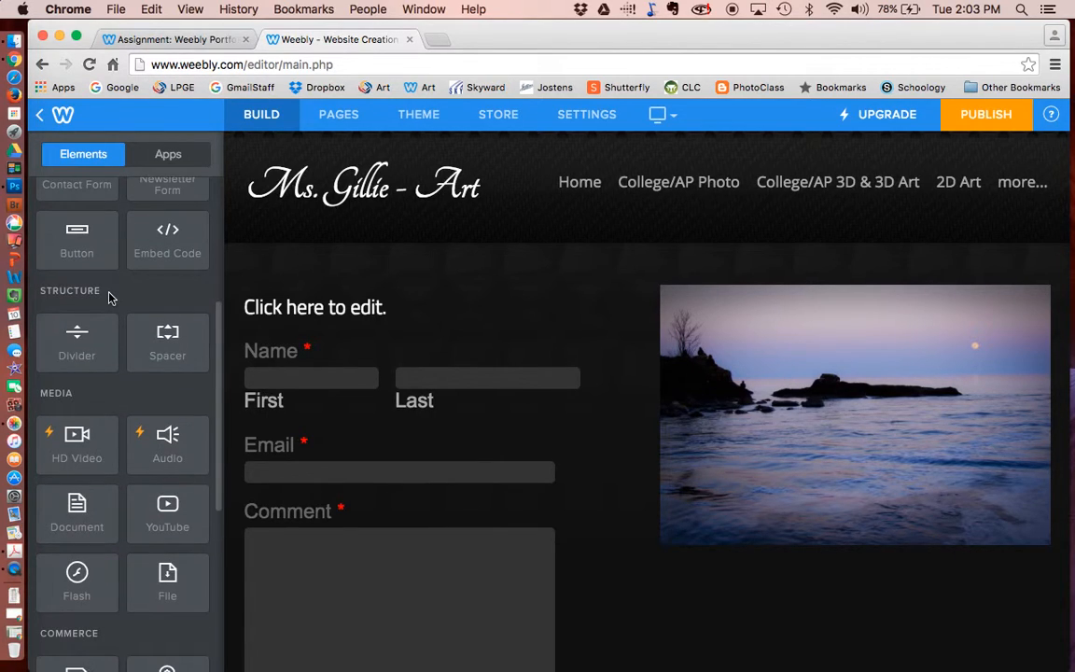
scroll(109, 294, up, 1)
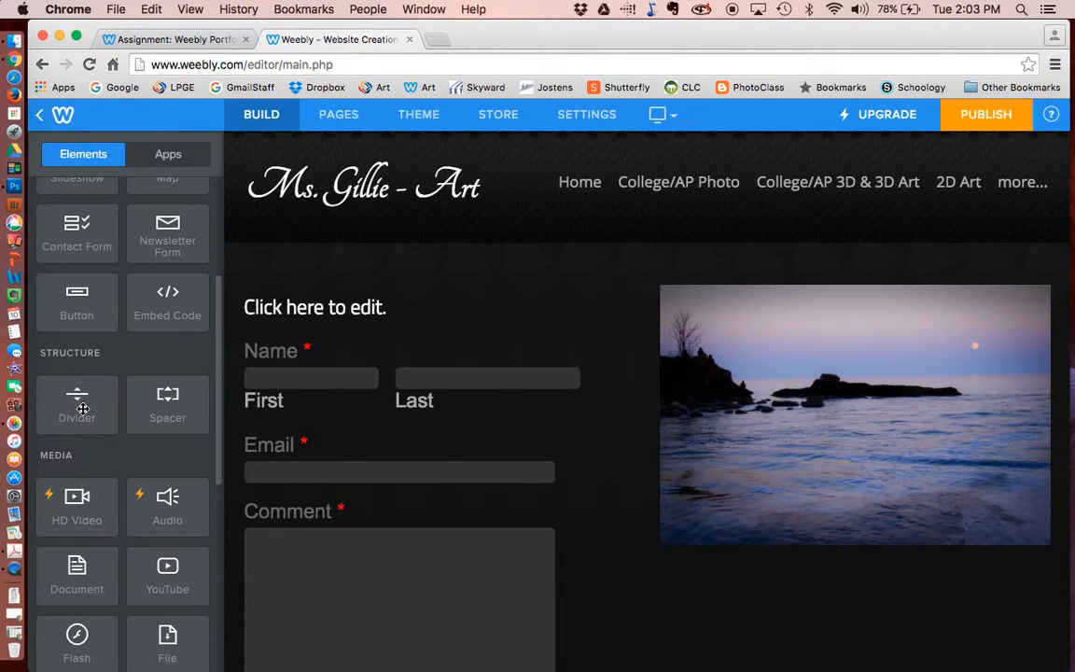
scroll(83, 408, down, 1)
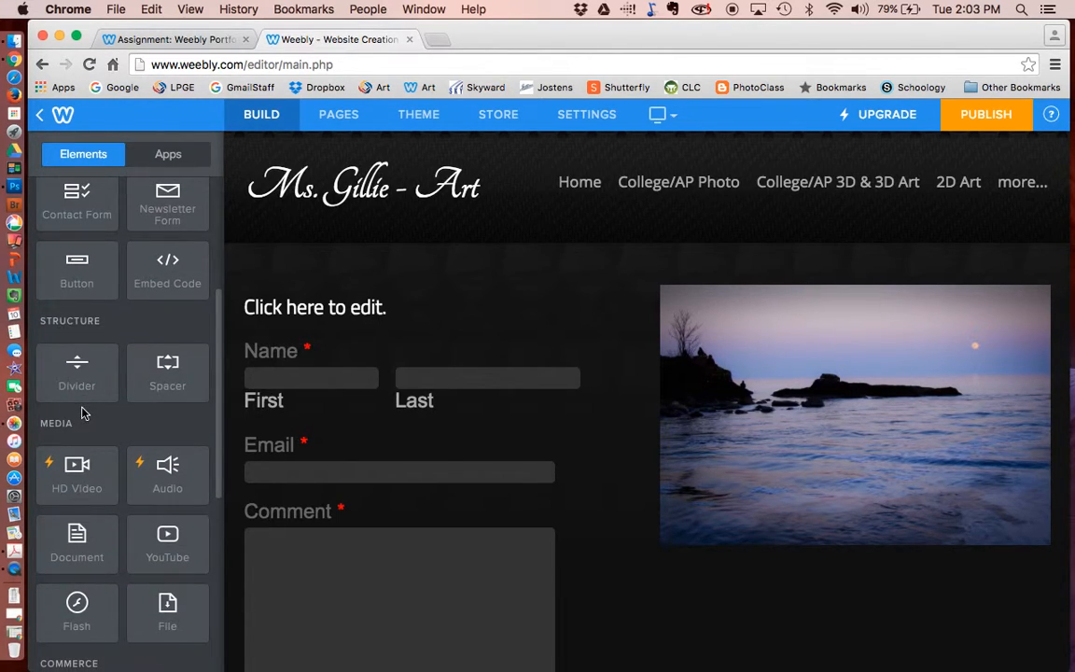
scroll(82, 412, down, 1)
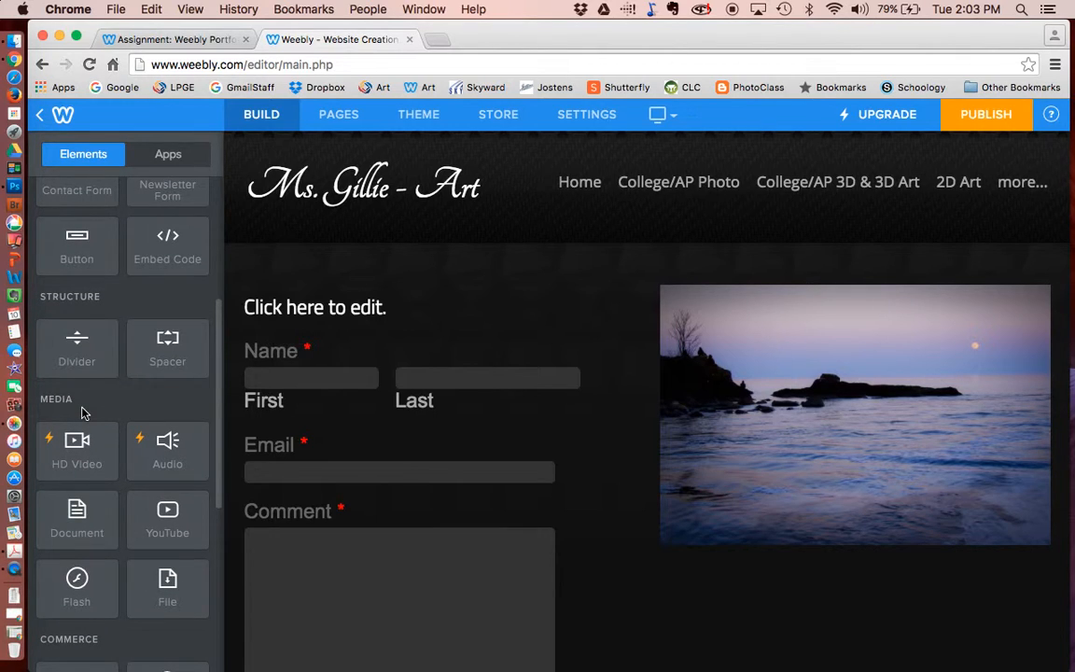
scroll(82, 411, down, 5)
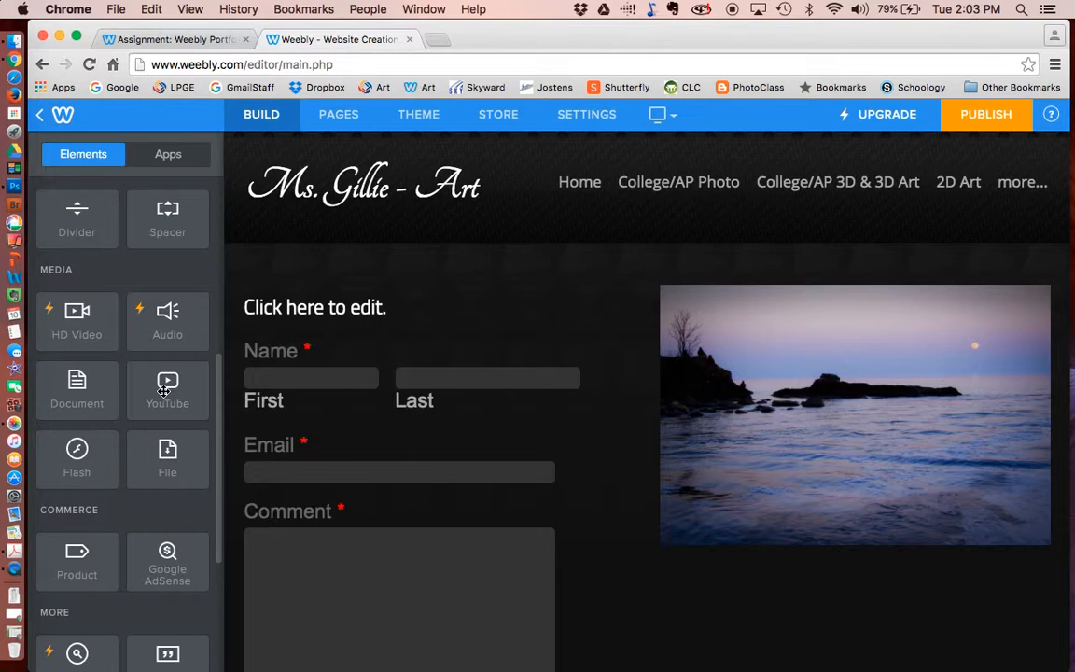
drag(163, 392, 538, 550)
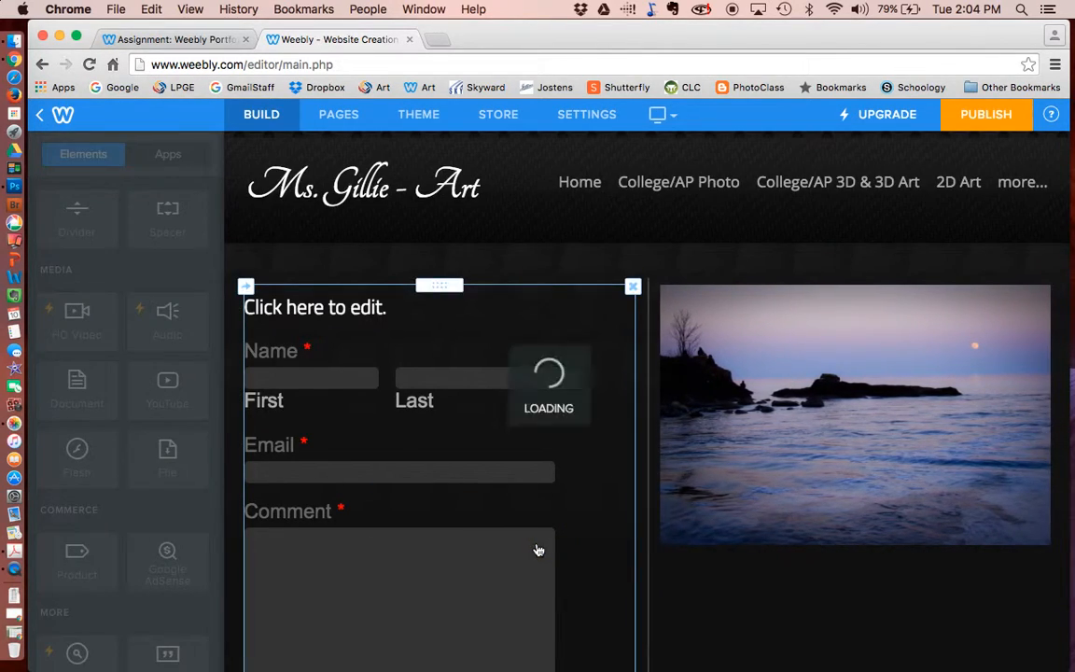
click(668, 381)
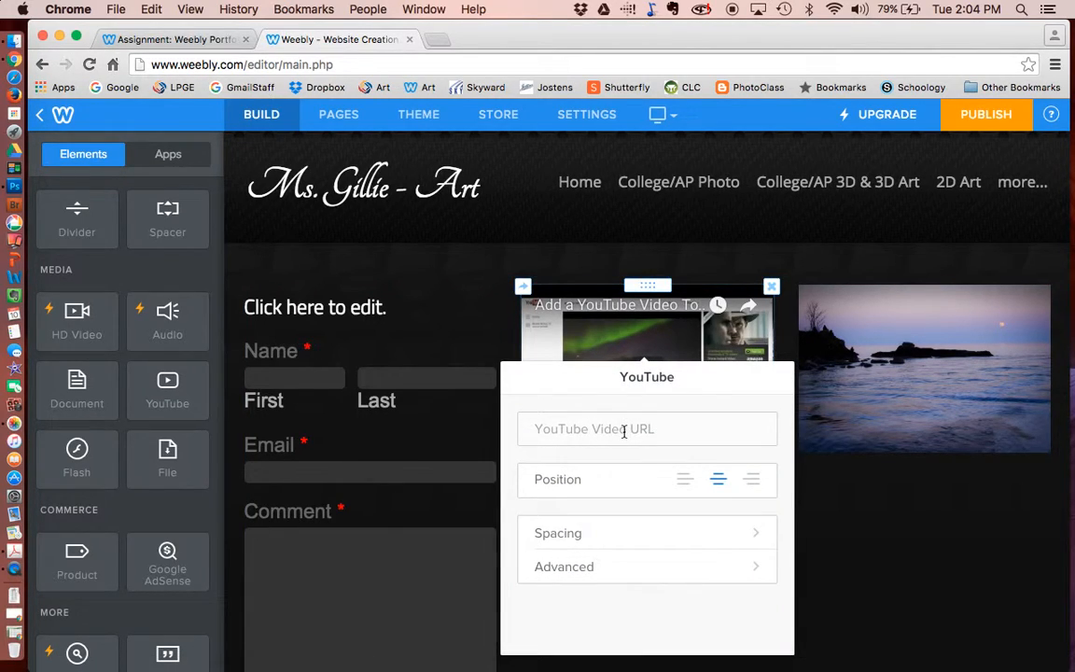
click(771, 286)
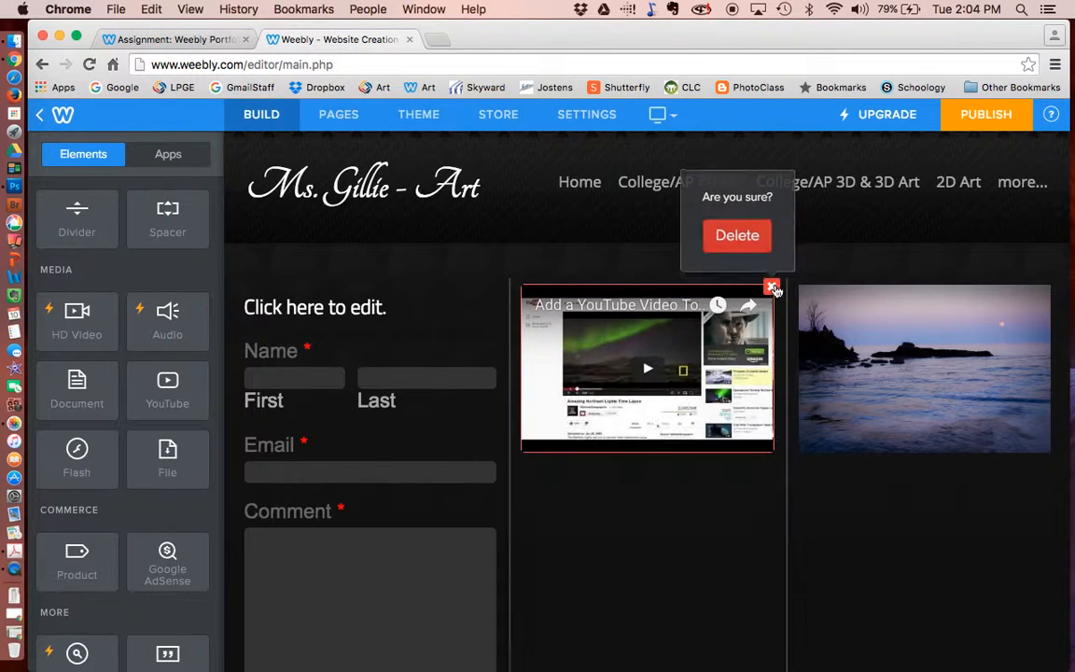
click(737, 233)
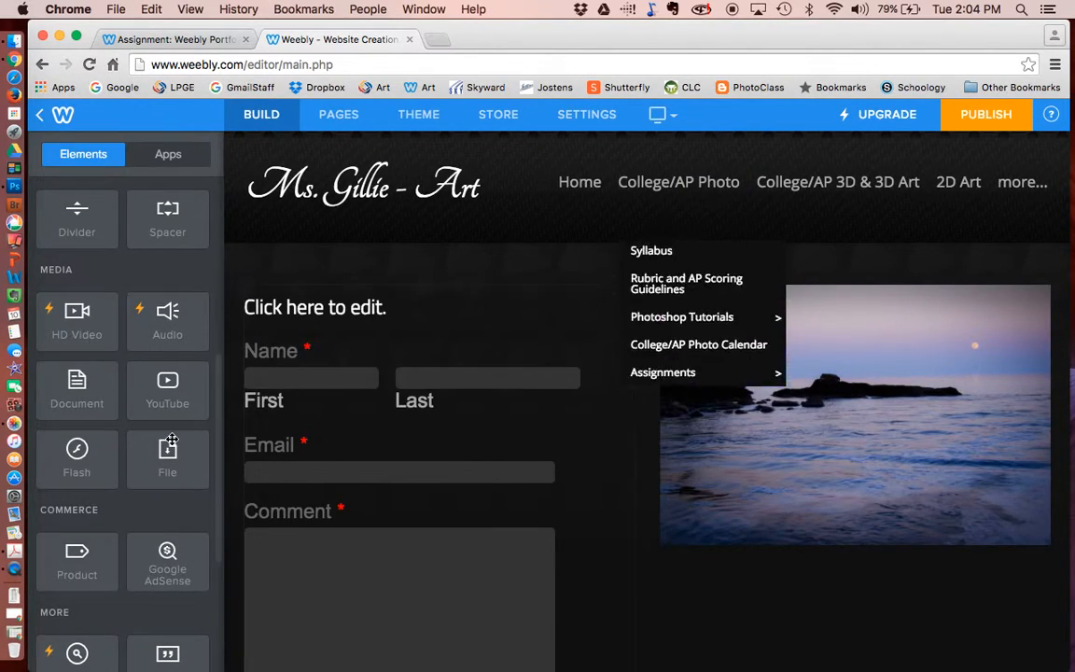
scroll(173, 441, down, 1)
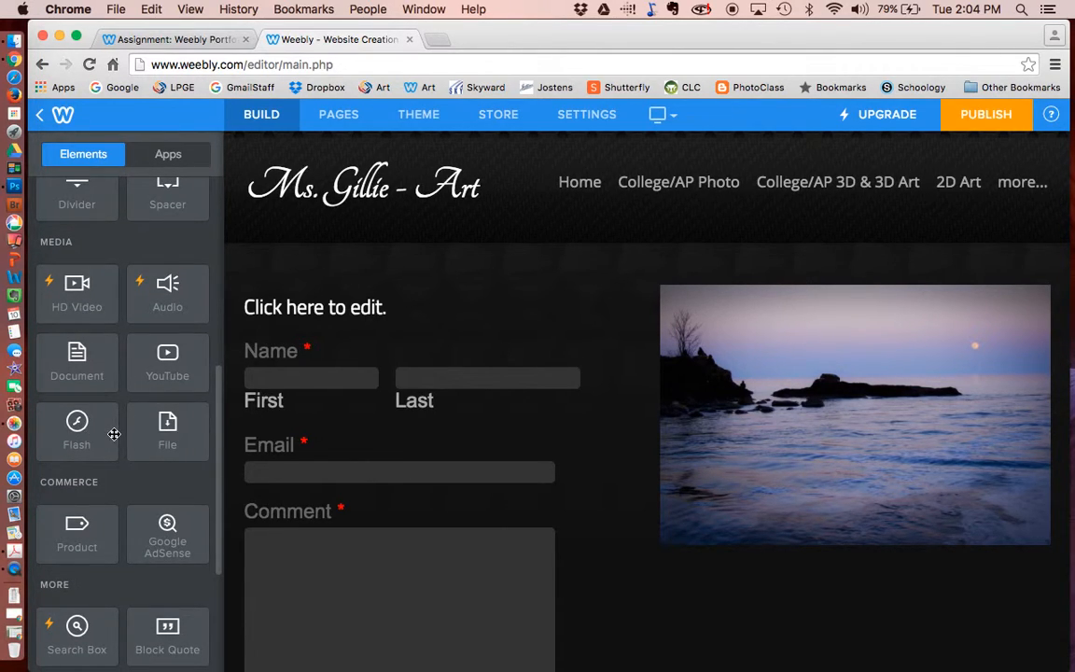
scroll(187, 539, down, 5)
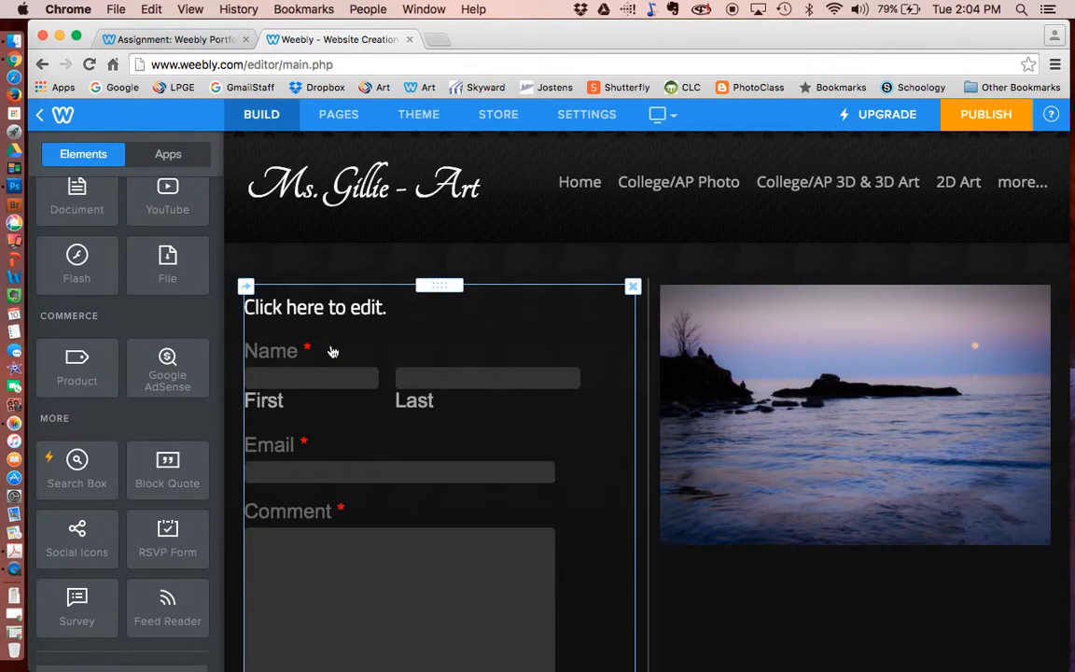
- Publish the site again and return to the Pages list
click(966, 117)
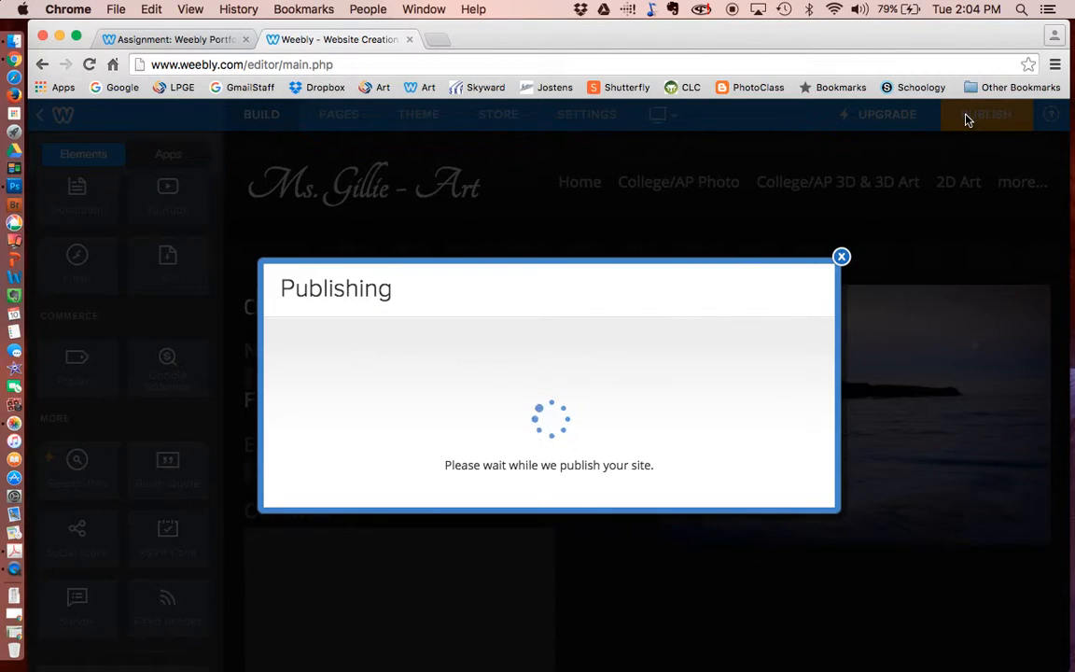
click(840, 158)
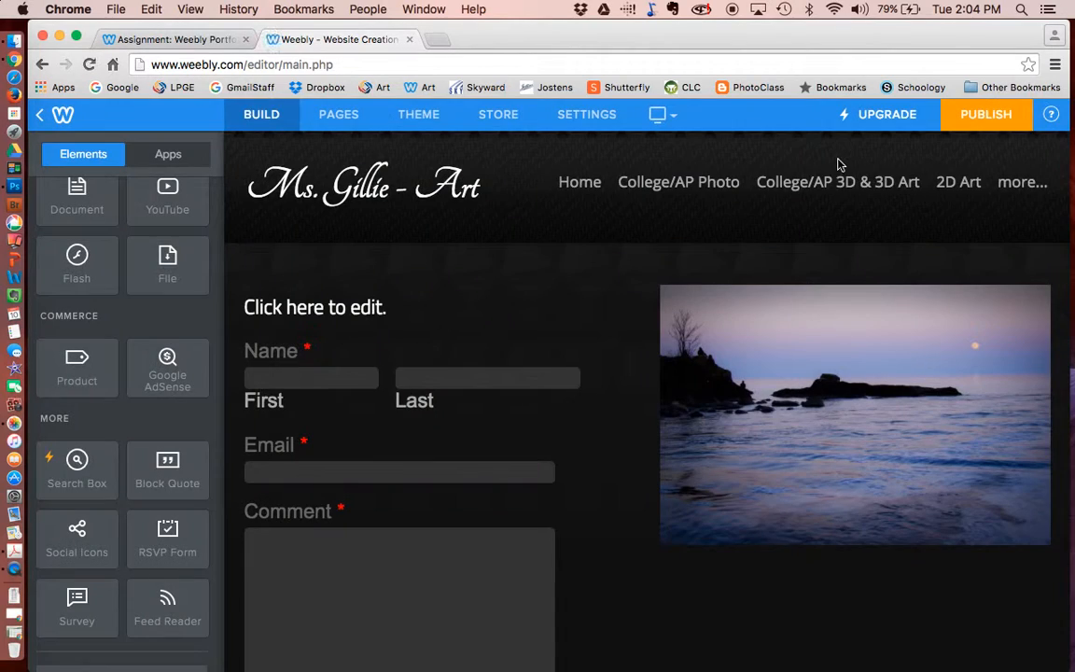
click(341, 114)
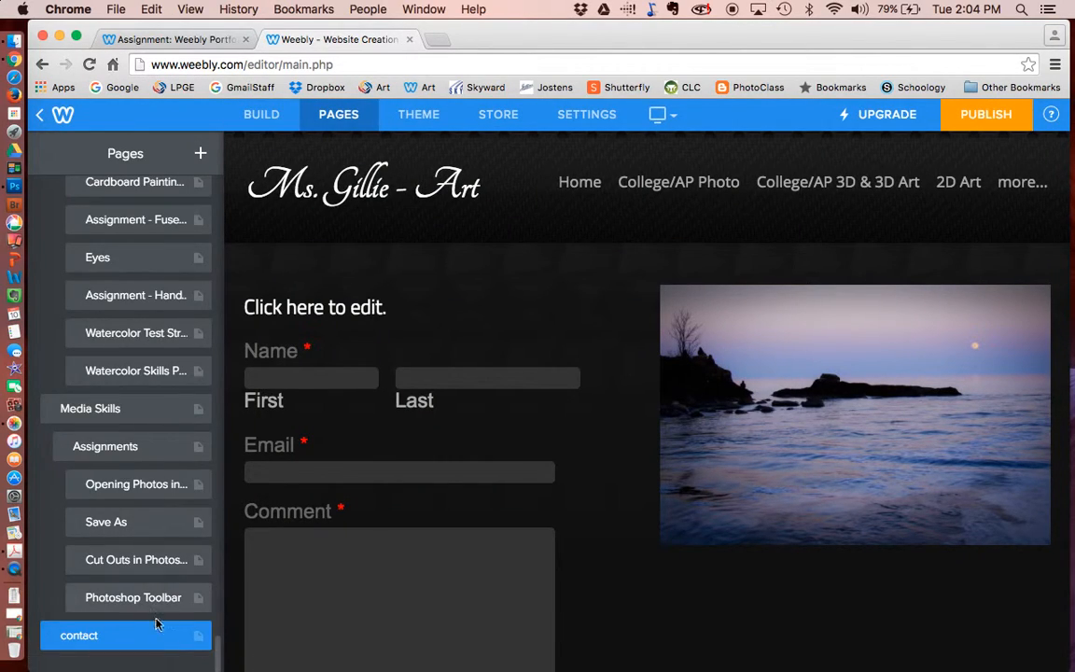
- Delete the contact page, confirming with 'Yes, delete page'
click(185, 641)
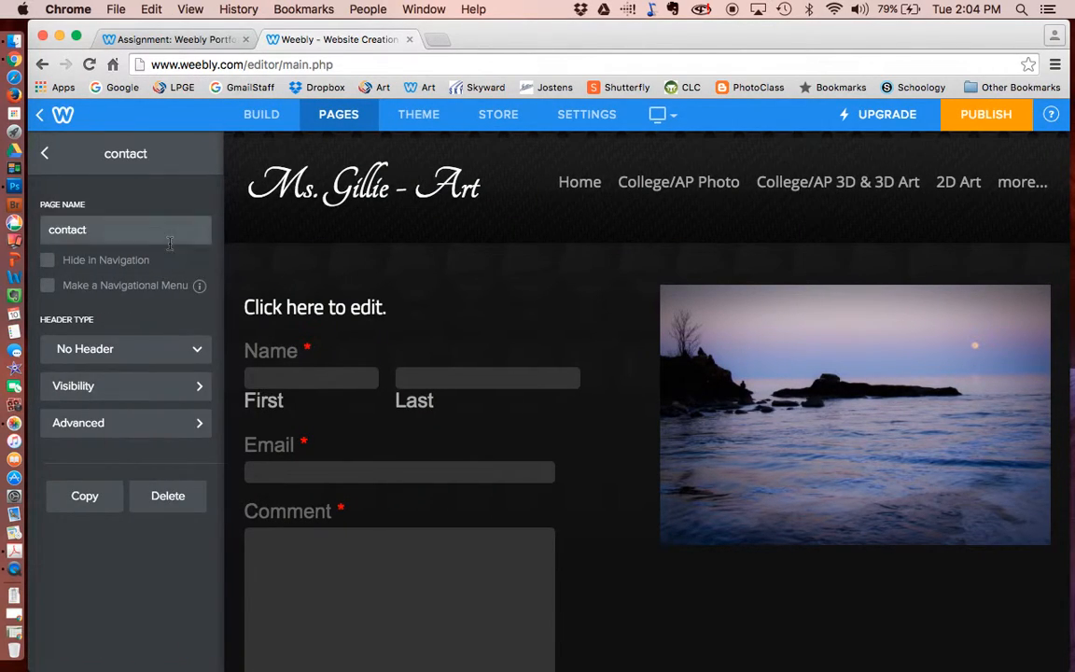
click(168, 495)
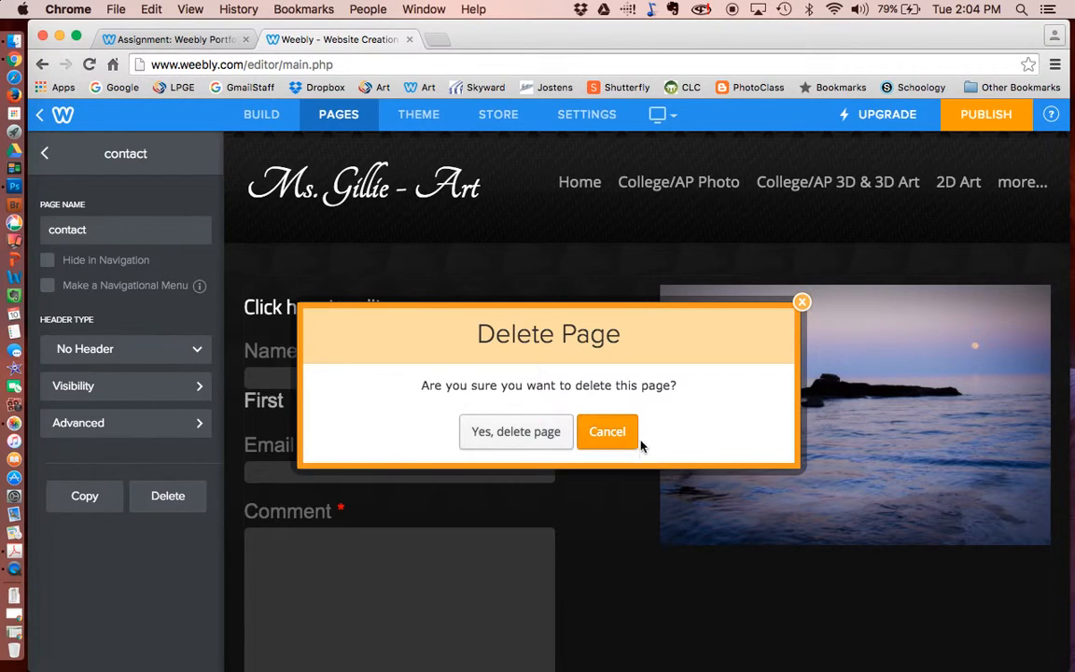
click(515, 431)
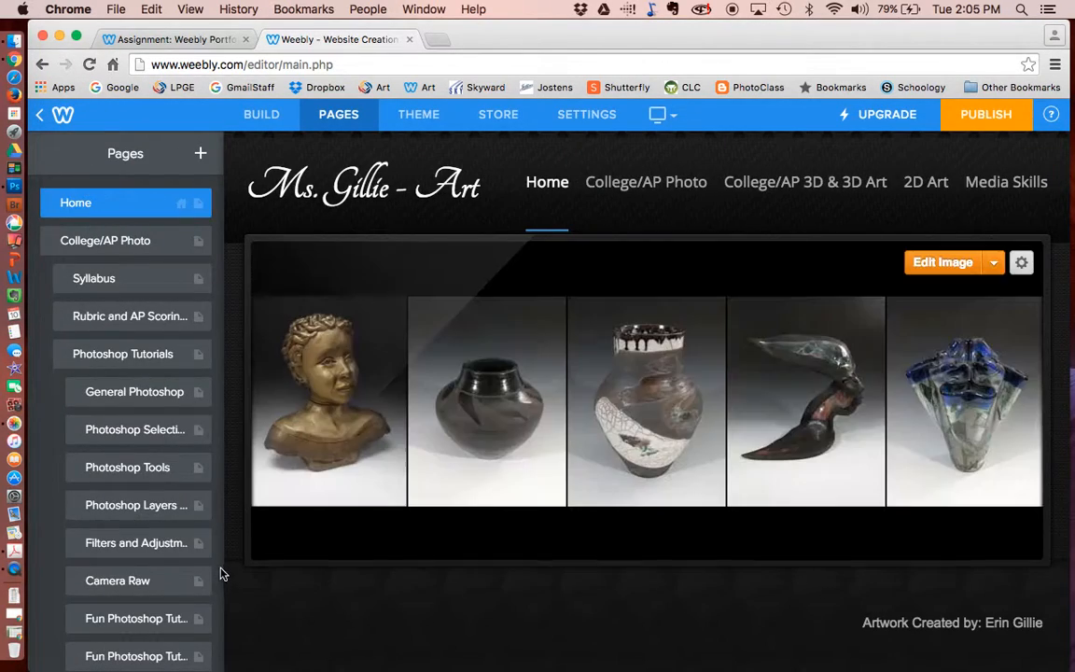
scroll(145, 375, down, 20)
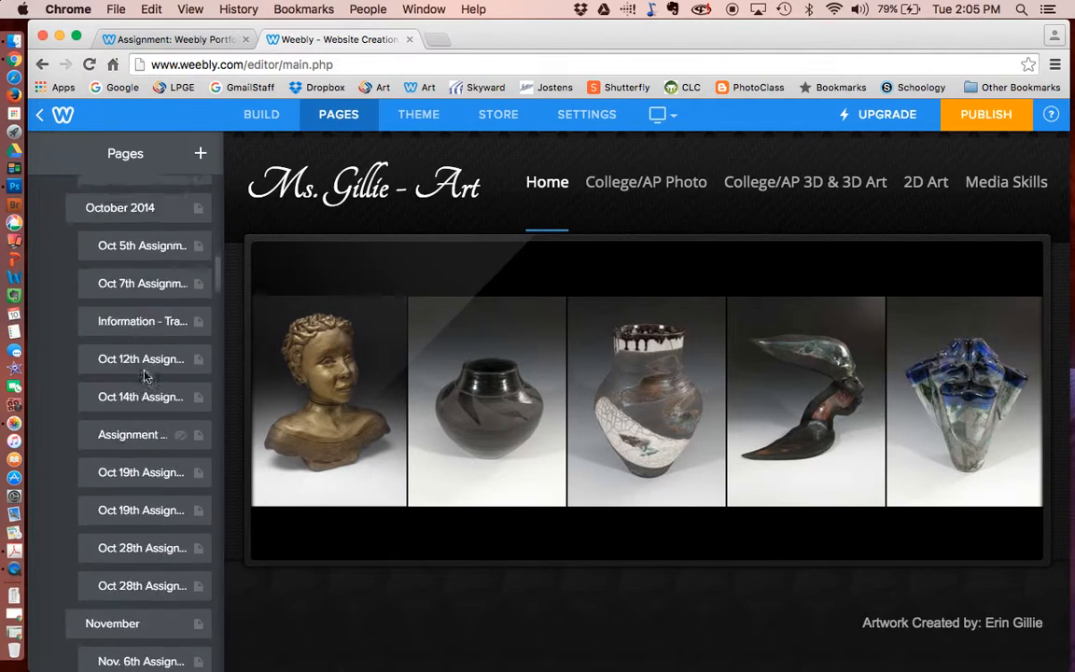
scroll(144, 375, down, 5)
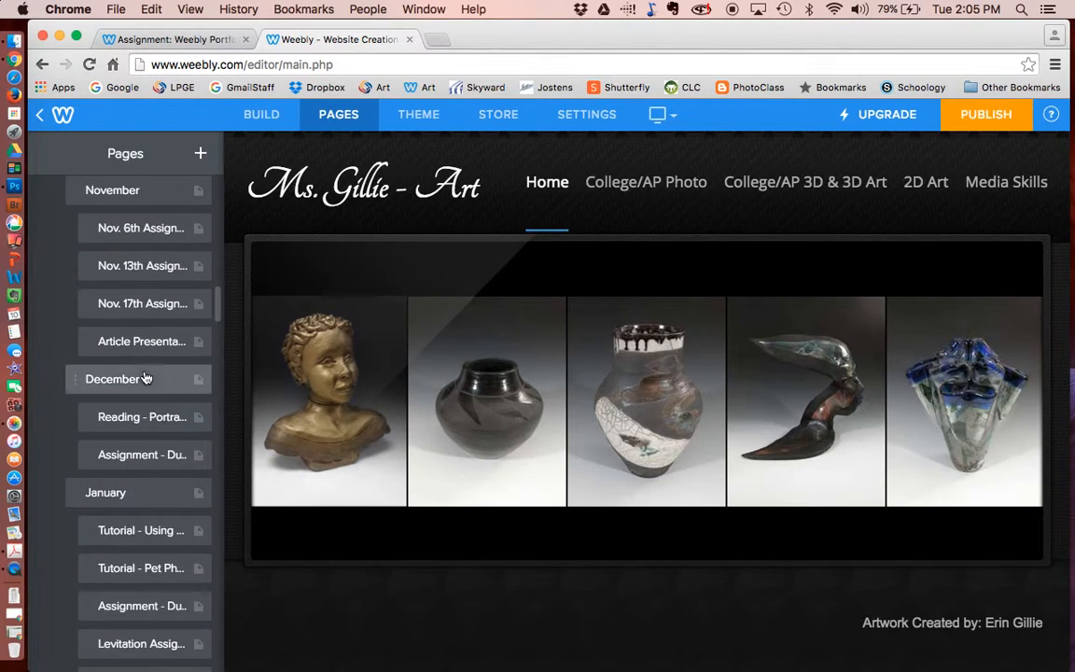
scroll(144, 375, down, 1)
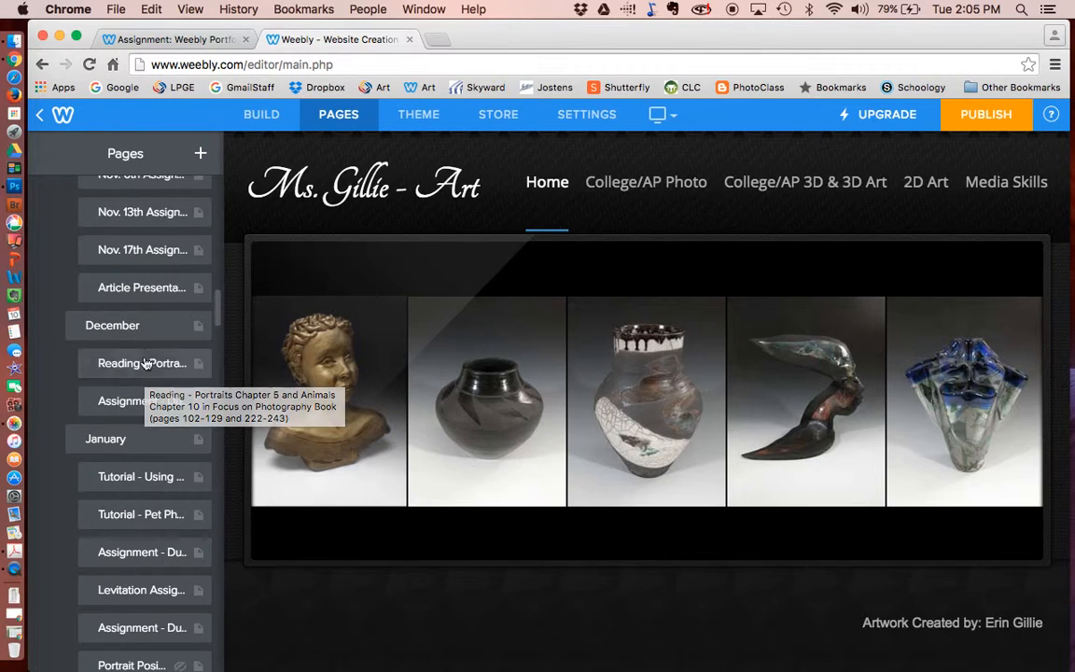
- Open the Theme settings, browse Theme Options, and select the site's web address
click(429, 117)
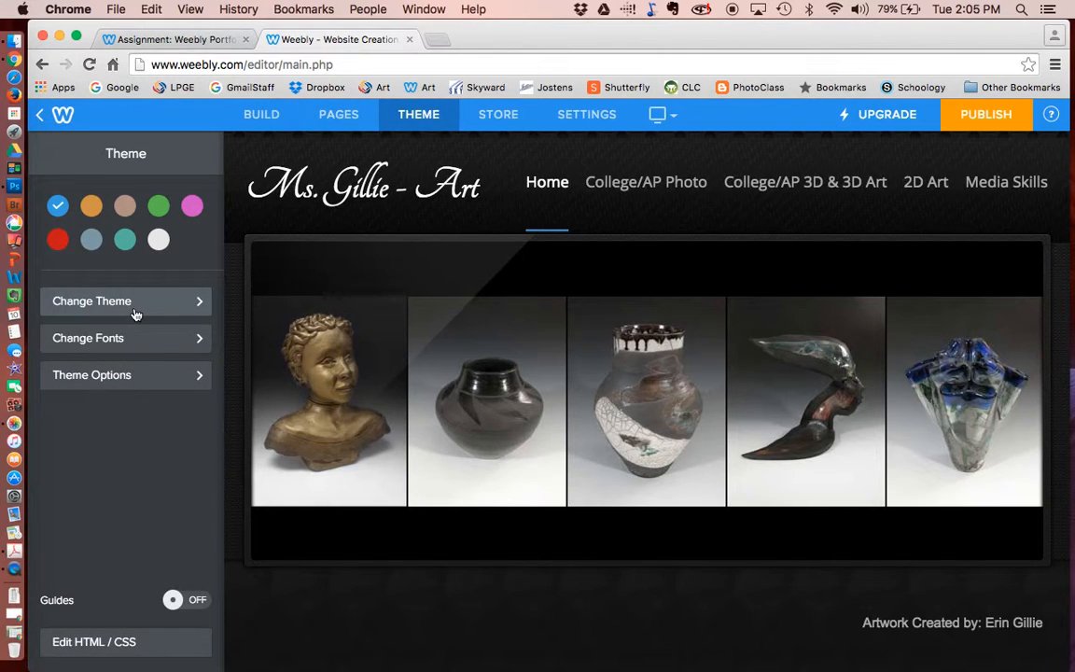
click(151, 378)
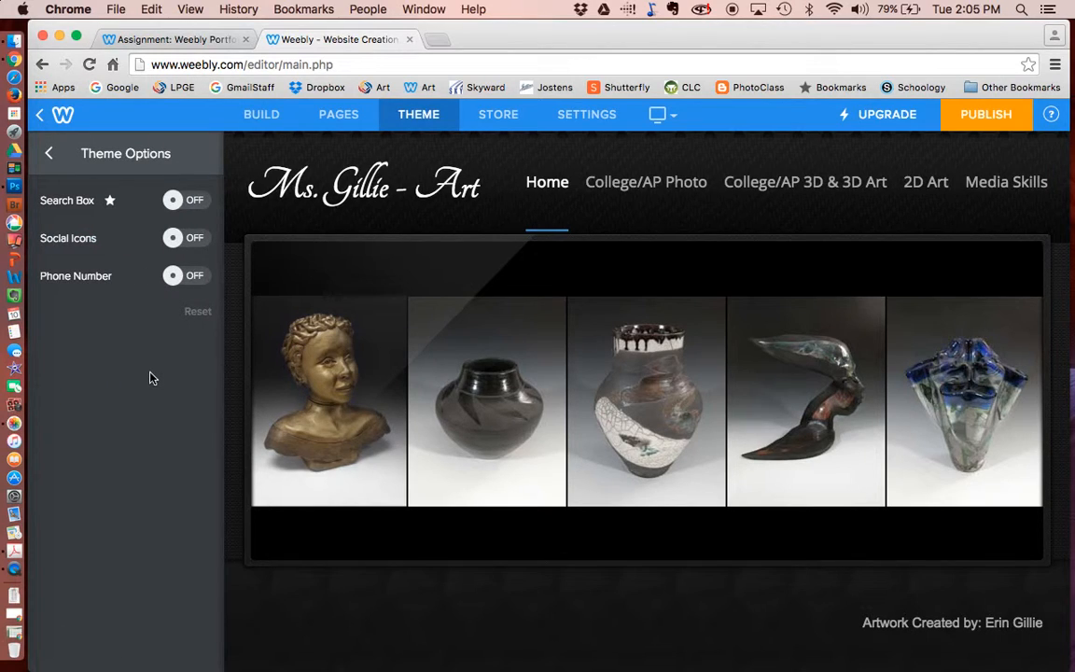
click(49, 153)
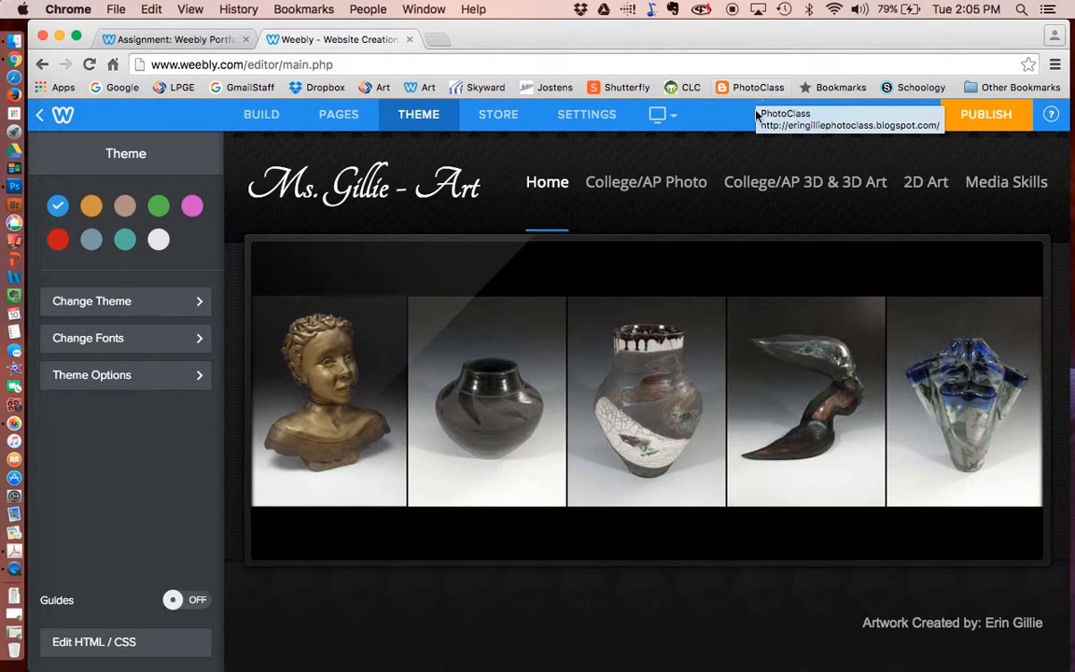
mouse_move(606, 196)
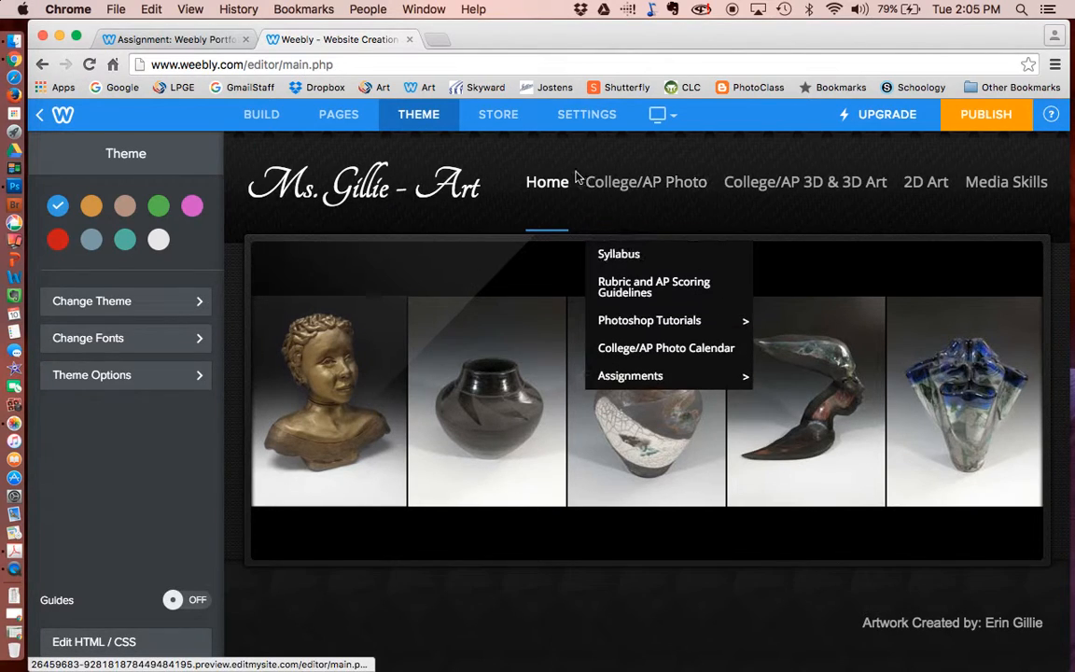
click(213, 65)
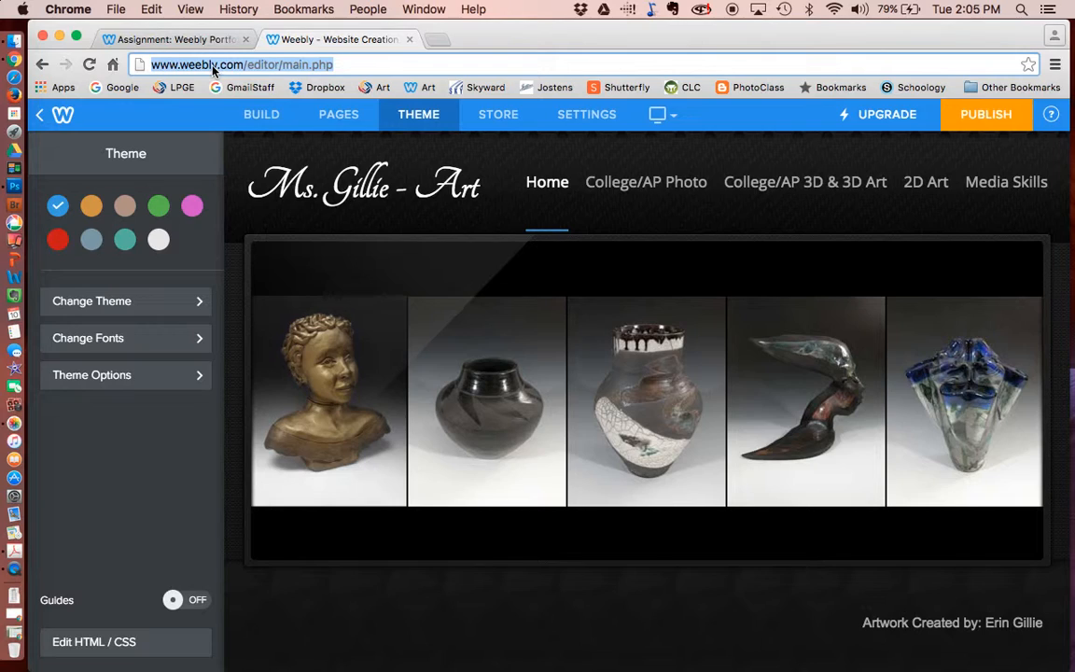